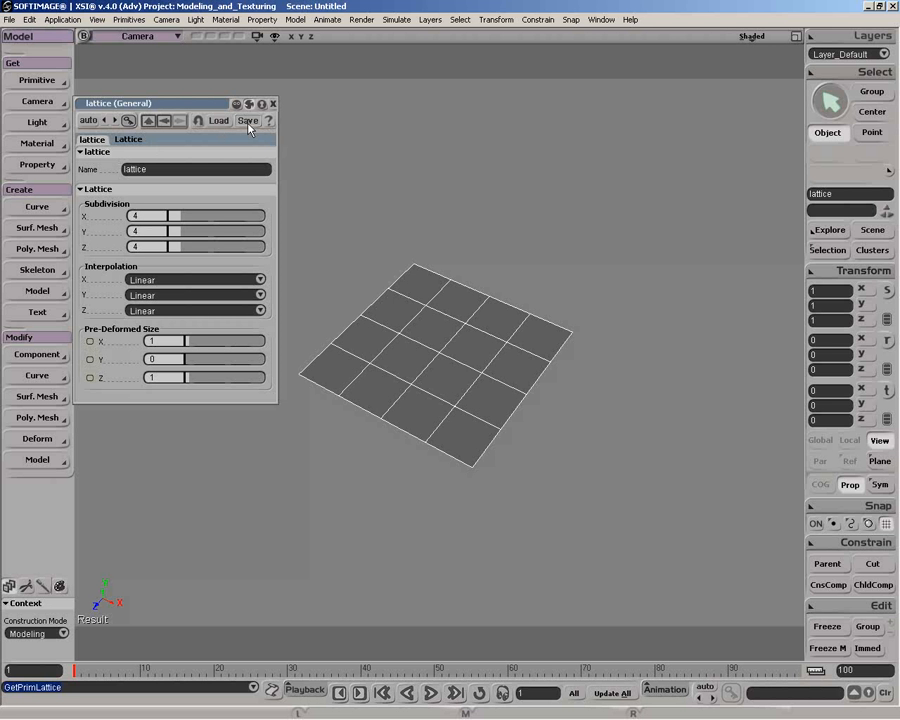
Set the lattice's X, Y and Z subdivisions to 2 and pull its corner point on the +X side well outward
{"action": "left_click_drag", "start_coordinate": [181, 217], "coordinate": [174, 248]}
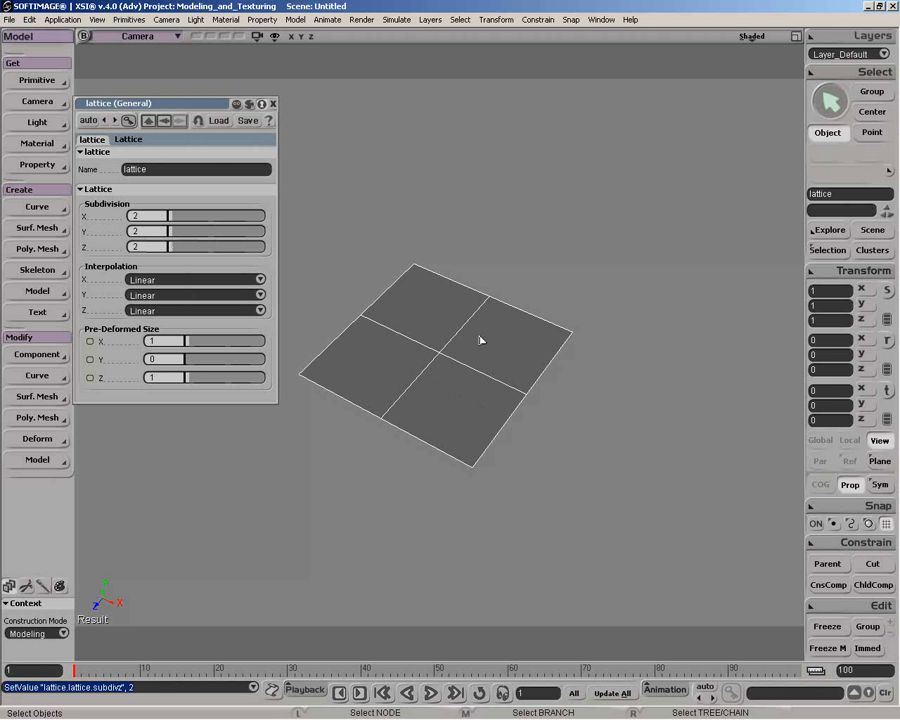
{"action": "key", "text": "g"}
{"action": "key", "text": "v"}
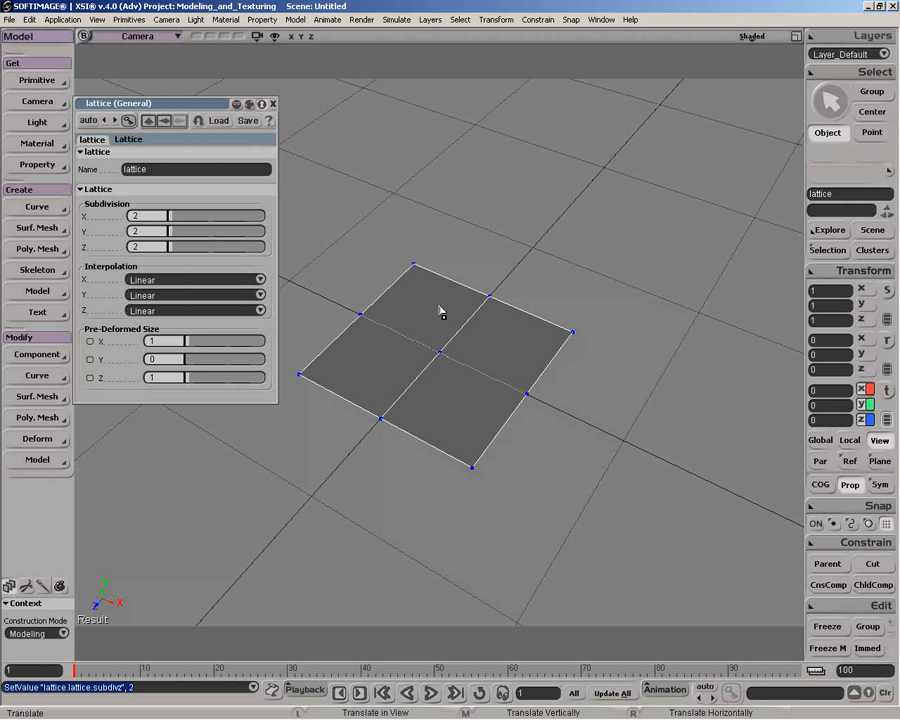
{"action": "left_click_drag", "start_coordinate": [572, 333], "coordinate": [699, 319]}
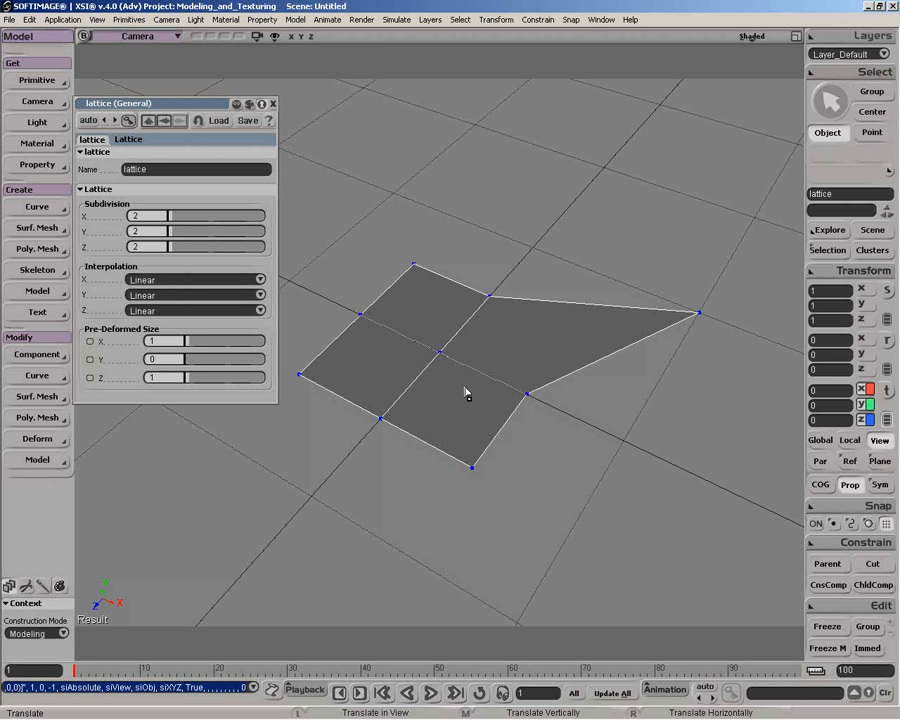
Change the lattice's X, Y and Z interpolation to Curve
{"action": "left_click", "coordinate": [176, 281]}
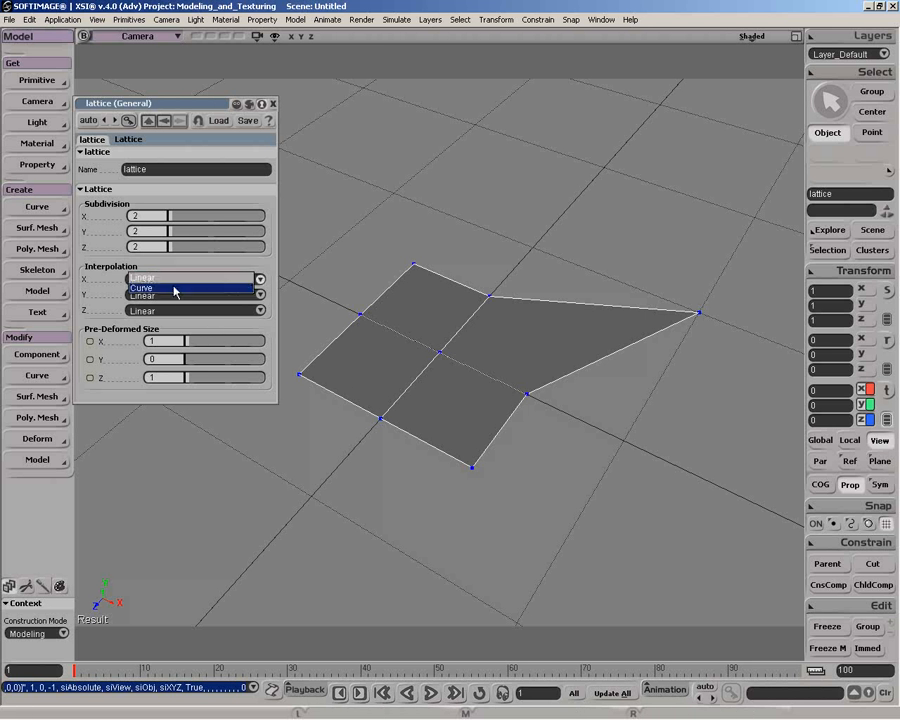
{"action": "left_click", "coordinate": [174, 289]}
{"action": "left_click", "coordinate": [176, 295]}
{"action": "left_click", "coordinate": [175, 306]}
{"action": "left_click", "coordinate": [168, 311]}
{"action": "left_click", "coordinate": [166, 321]}
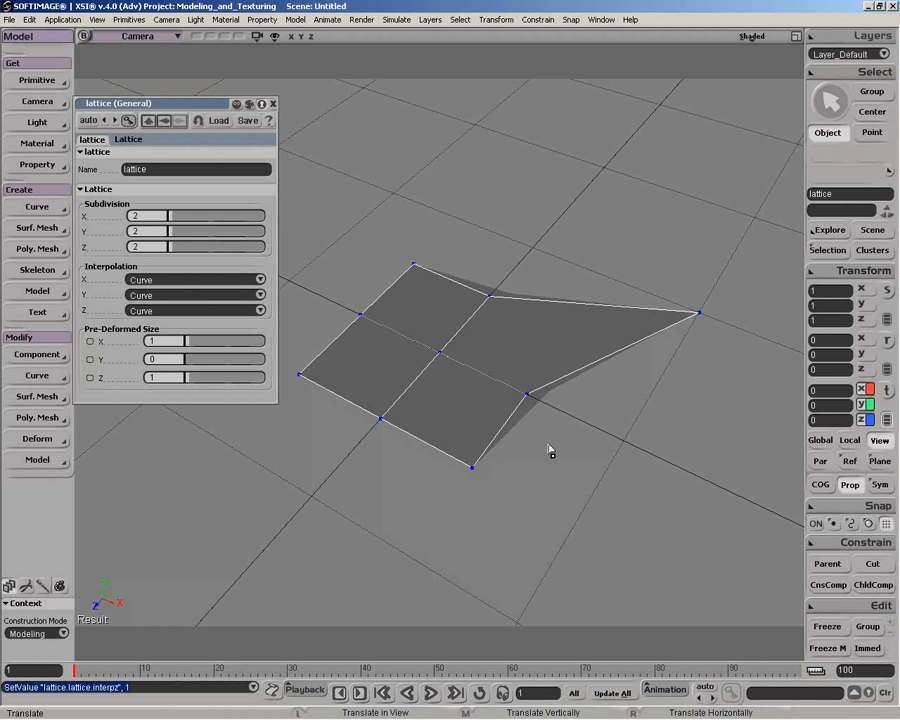
Open an explorer showing the whole scene and expand the grid's hierarchy
{"action": "key", "text": "8"}
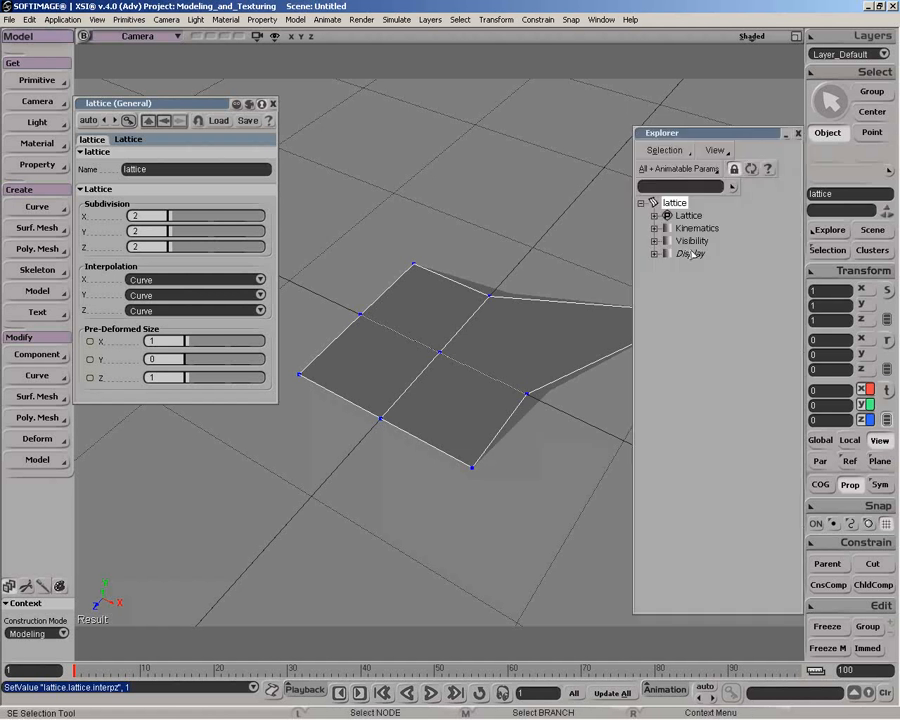
{"action": "key", "text": "s"}
{"action": "left_click", "coordinate": [654, 241]}
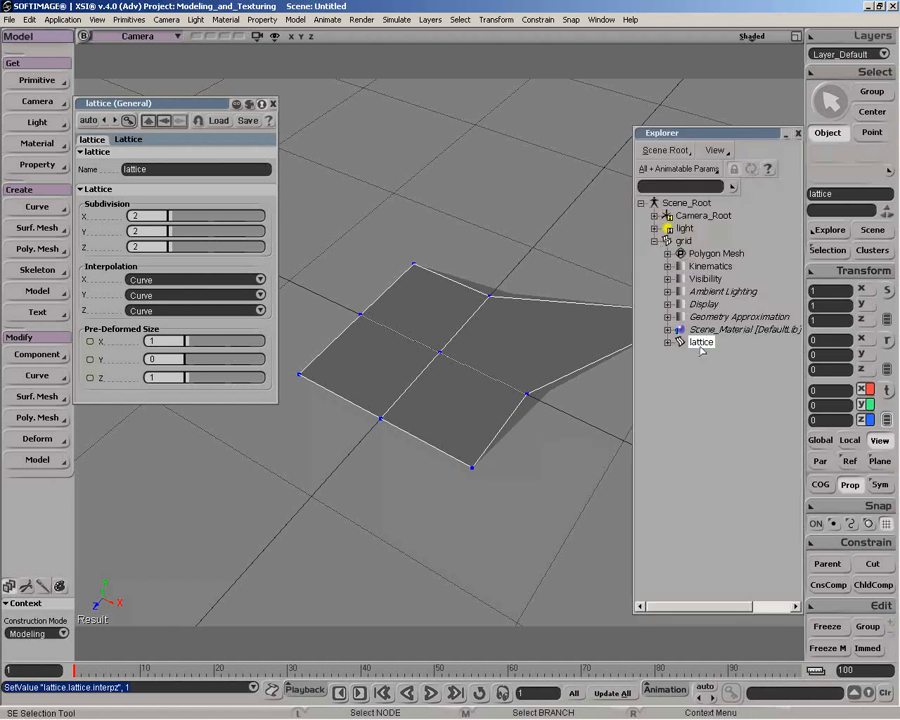
Select the grid, try moving it slightly upward, and undo the move
{"action": "key", "text": "space"}
{"action": "left_click", "coordinate": [540, 403]}
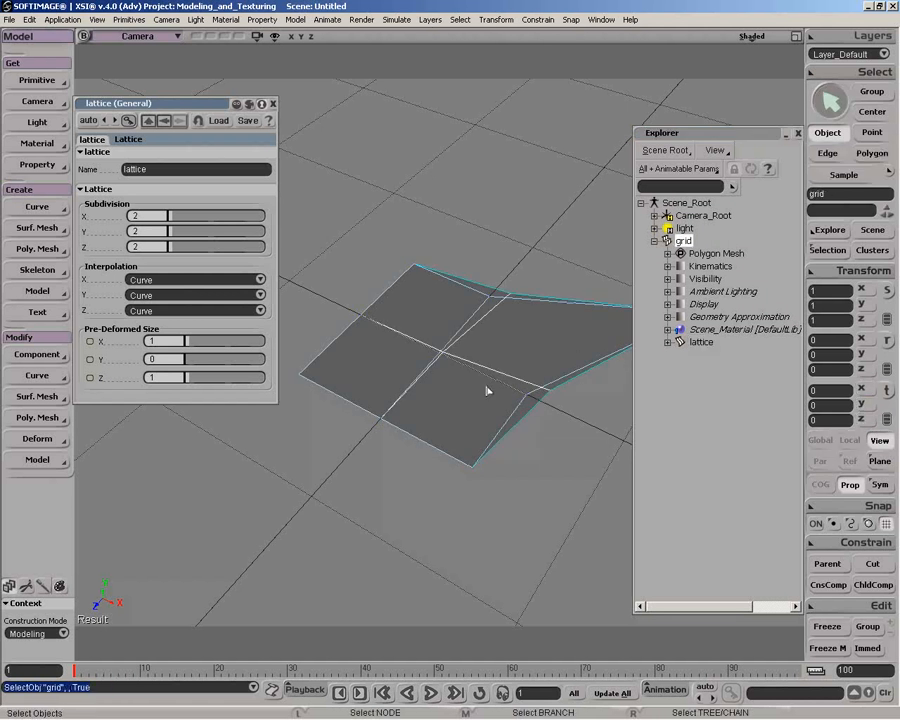
{"action": "key", "text": "v"}
{"action": "mouse_move", "coordinate": [440, 336]}
{"action": "left_mouse_down"}
{"action": "mouse_move", "coordinate": [440, 211]}
{"action": "mouse_move", "coordinate": [440, 322]}
{"action": "left_mouse_up"}
{"action": "key", "text": "ctrl+z"}
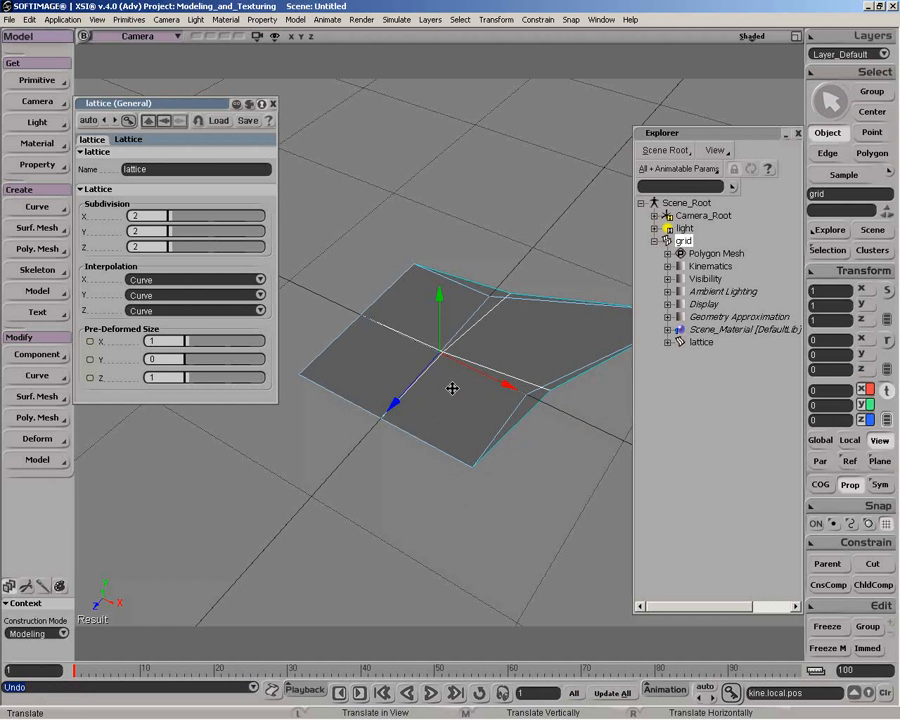
Delete the lattice parented under the grid and leave everything deselected
{"action": "left_click", "coordinate": [701, 342]}
{"action": "key", "text": "Delete"}
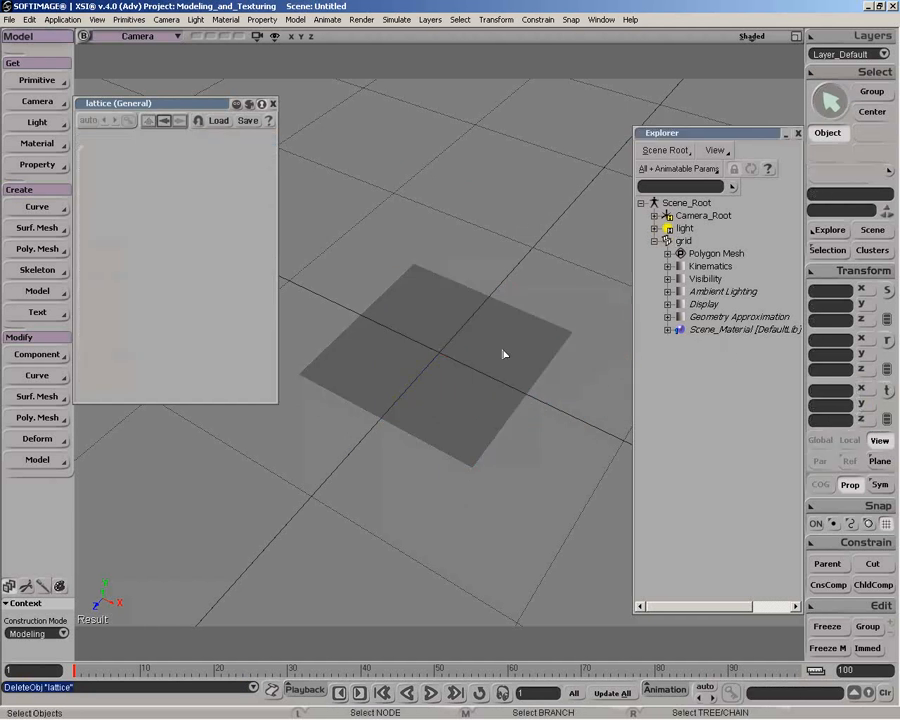
{"action": "left_click", "coordinate": [466, 358]}
{"action": "left_click", "coordinate": [478, 207]}
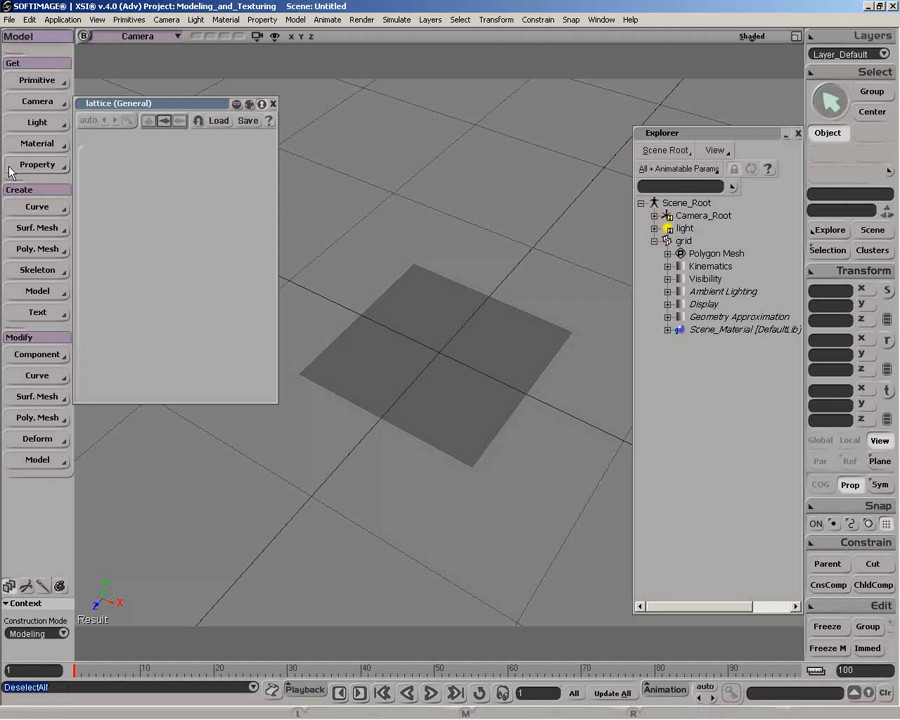
Create a standalone lattice primitive with no object selected
{"action": "left_click", "coordinate": [30, 84]}
{"action": "left_click", "coordinate": [91, 157]}
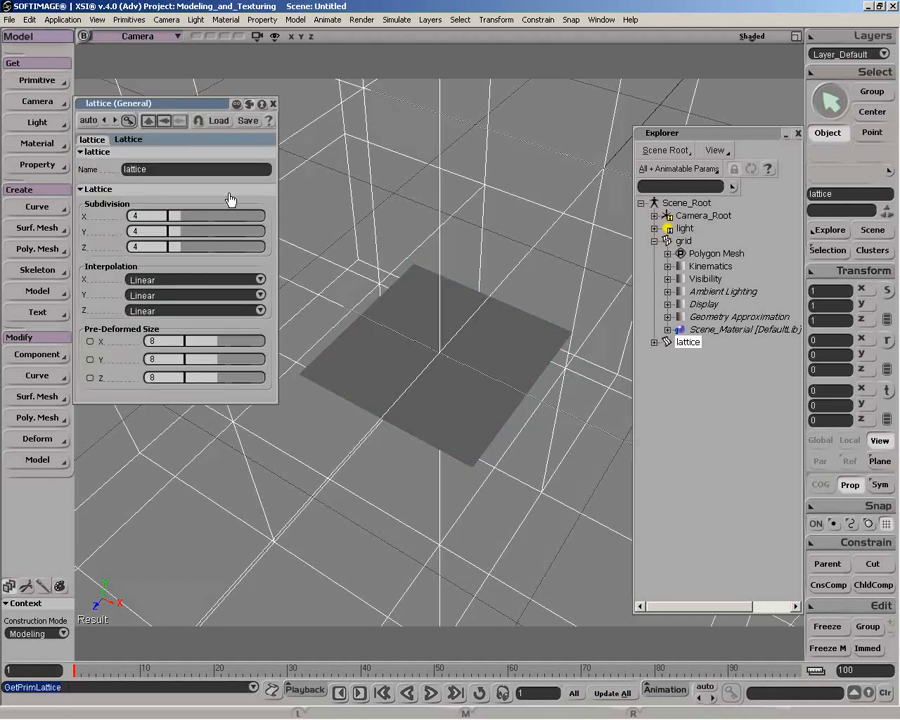
{"action": "key", "text": "p"}
{"action": "left_click_drag", "start_coordinate": [394, 347], "coordinate": [450, 238]}
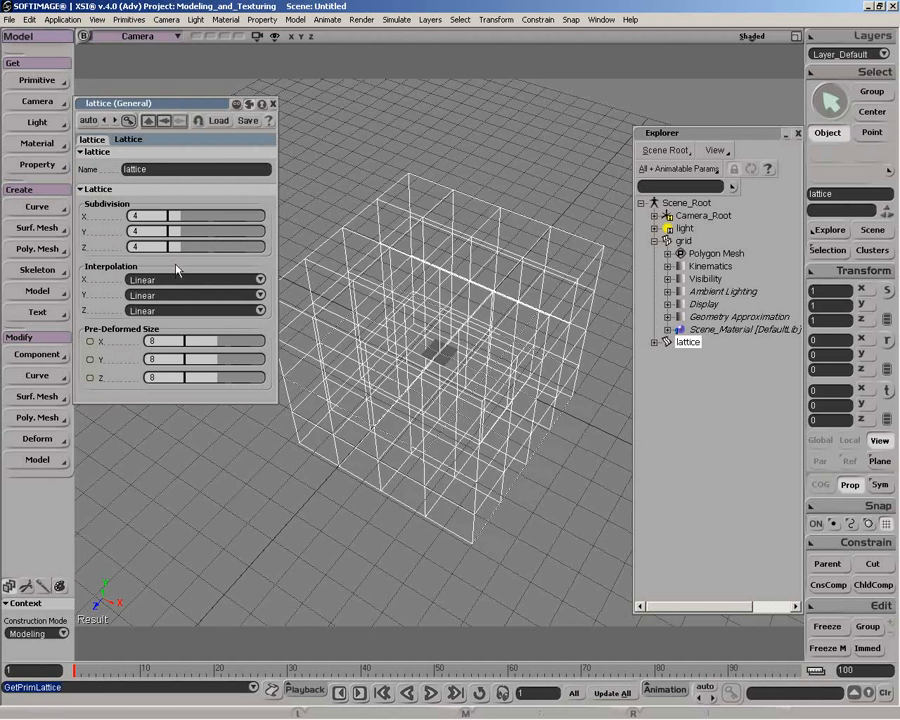
Set the lattice's pre-deformed size to 1 in X, Y and Z to match the grid
{"action": "left_click", "coordinate": [203, 345]}
{"action": "left_click_drag", "start_coordinate": [202, 345], "coordinate": [187, 378]}
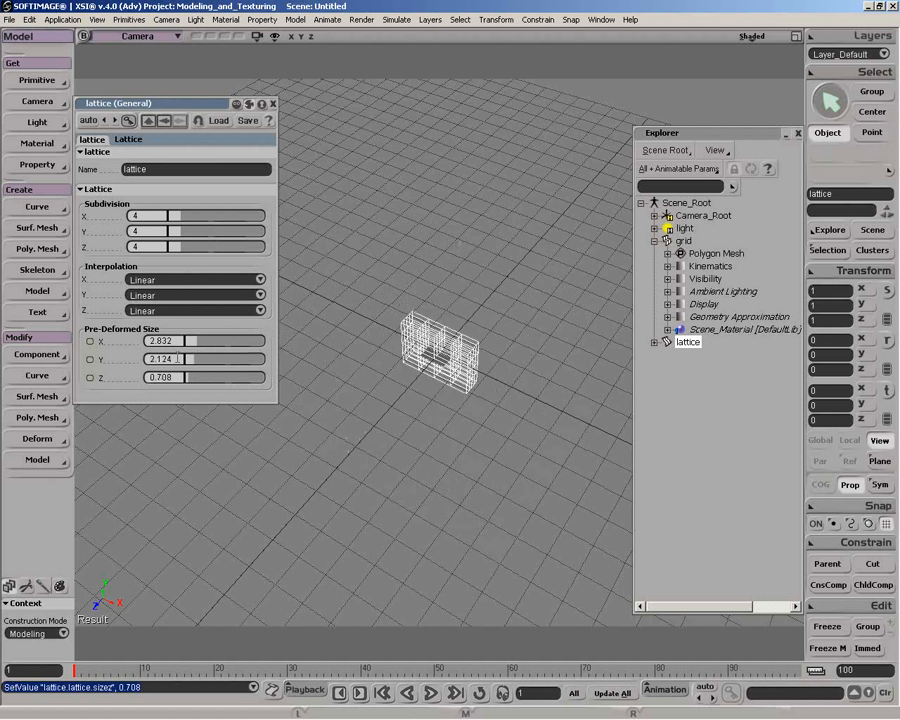
{"action": "double_click", "coordinate": [174, 341]}
{"action": "type", "text": "111"}
{"action": "key", "text": "Tab"}
{"action": "double_click", "coordinate": [175, 341]}
{"action": "type", "text": "1"}
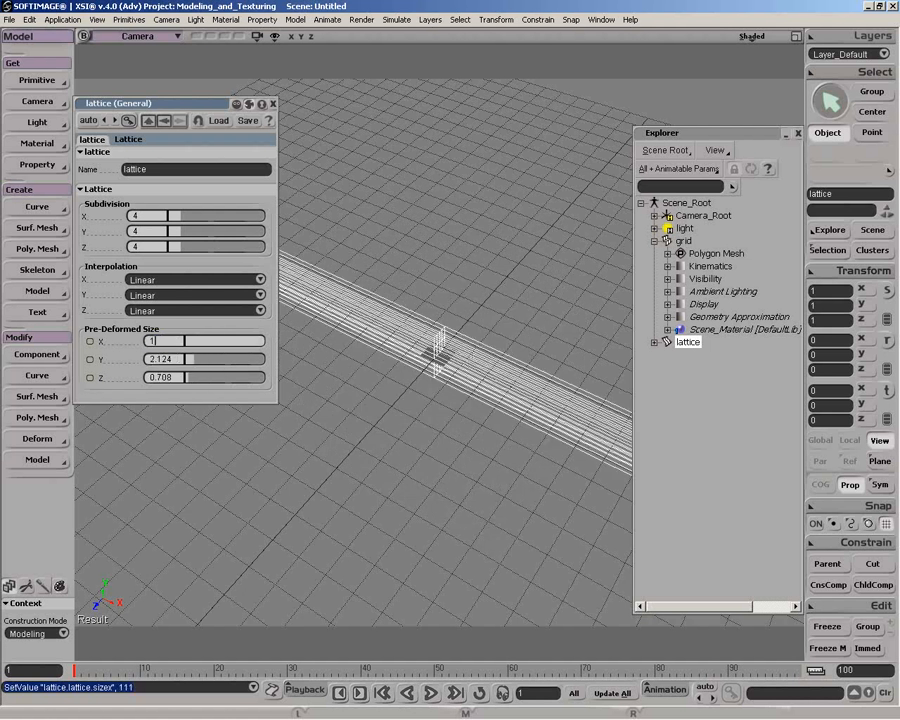
{"action": "key", "text": "Tab"}
{"action": "type", "text": "1"}
{"action": "key", "text": "Tab"}
{"action": "type", "text": "1"}
{"action": "key", "text": "Tab"}
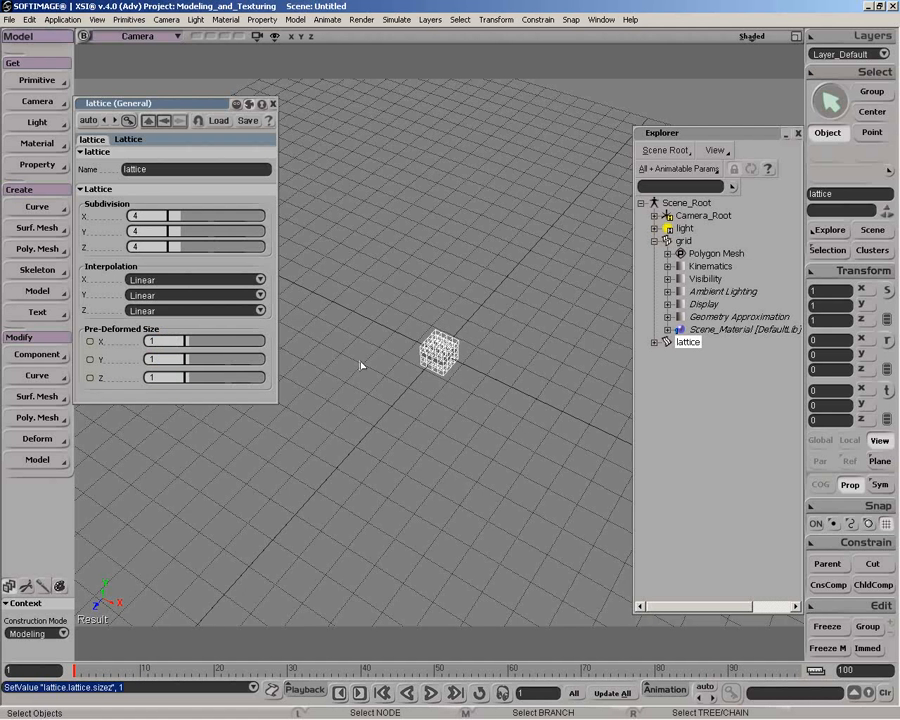
Set the standalone lattice's subdivisions to 2 in X, Y and Z
{"action": "left_click", "coordinate": [174, 215]}
{"action": "left_click", "coordinate": [172, 232]}
{"action": "left_click", "coordinate": [177, 246]}
{"action": "left_click", "coordinate": [174, 217]}
{"action": "left_click", "coordinate": [171, 247]}
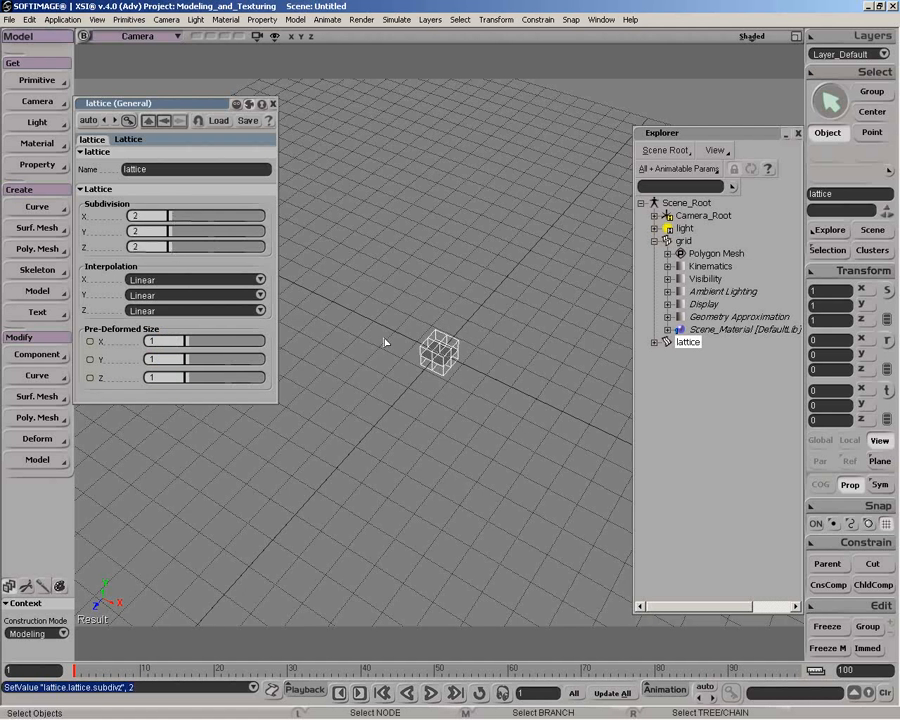
Try moving the central point of the unconnected lattice, and undo the move
{"action": "key", "text": "f"}
{"action": "key", "text": "o"}
{"action": "left_click_drag", "start_coordinate": [438, 408], "coordinate": [466, 364]}
{"action": "key", "text": "space"}
{"action": "key", "text": "m"}
{"action": "key", "text": "space"}
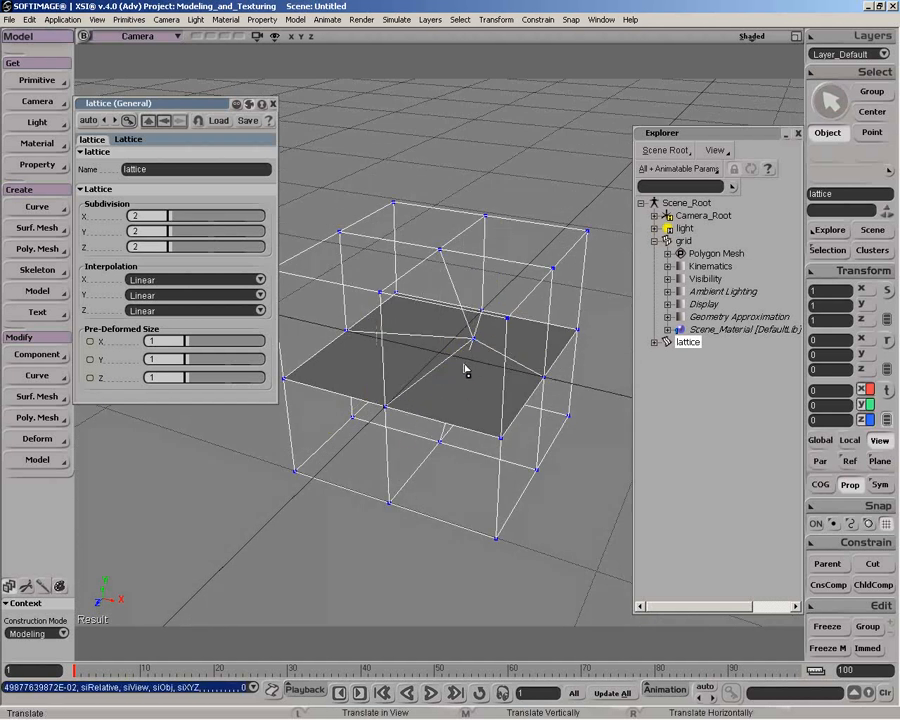
{"action": "key", "text": "ctrl+z"}
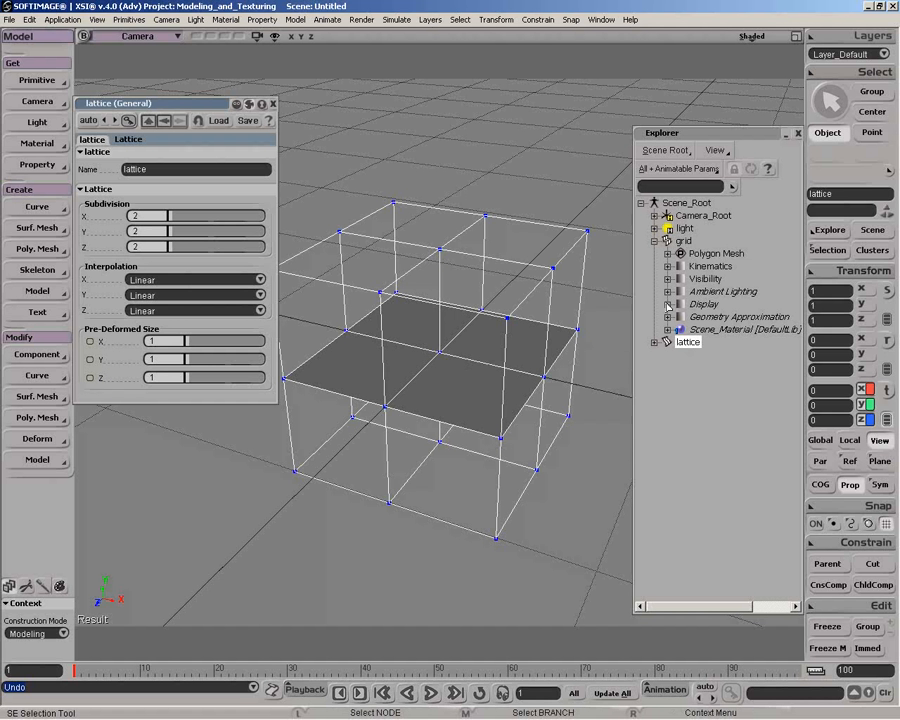
Select the grid and apply a Deform by Lattice operator to it, picking the surrounding lattice as the deformer
{"action": "left_click", "coordinate": [685, 242]}
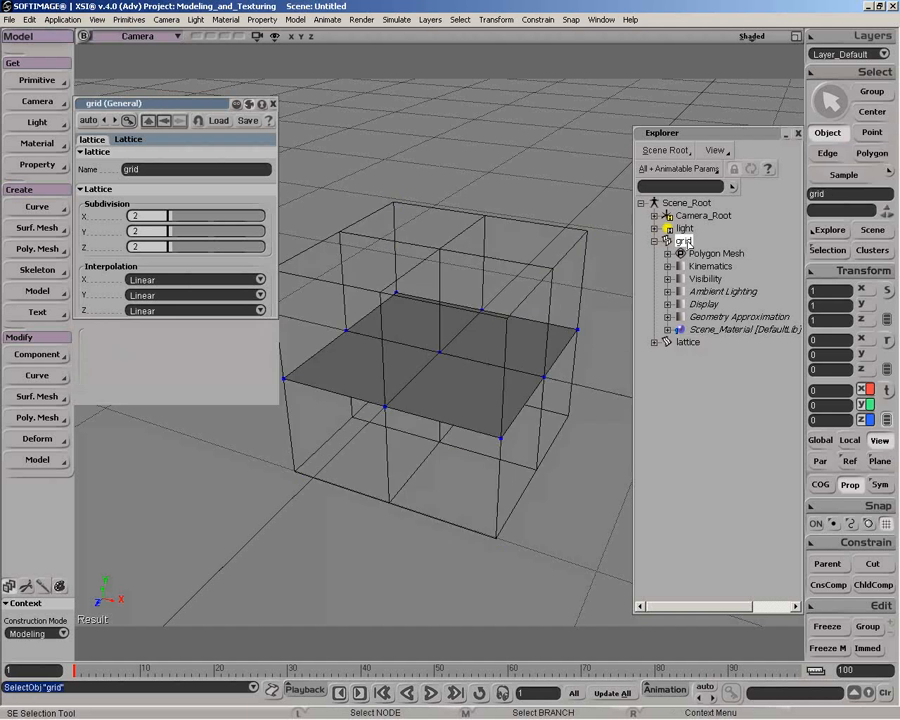
{"action": "left_click", "coordinate": [272, 104]}
{"action": "left_click", "coordinate": [272, 104]}
{"action": "left_click", "coordinate": [34, 442]}
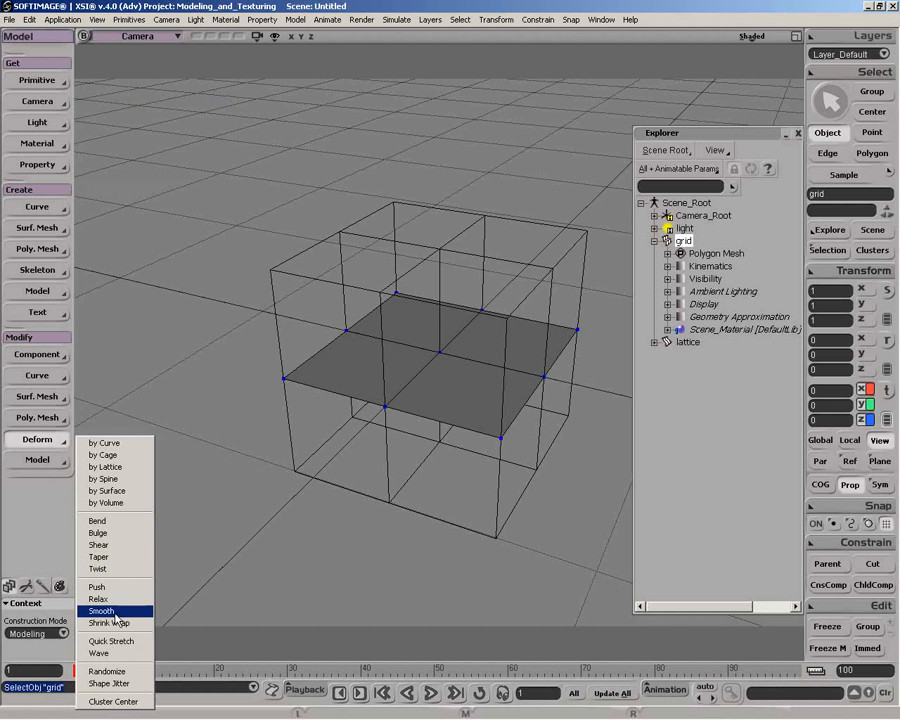
{"action": "left_click", "coordinate": [105, 466]}
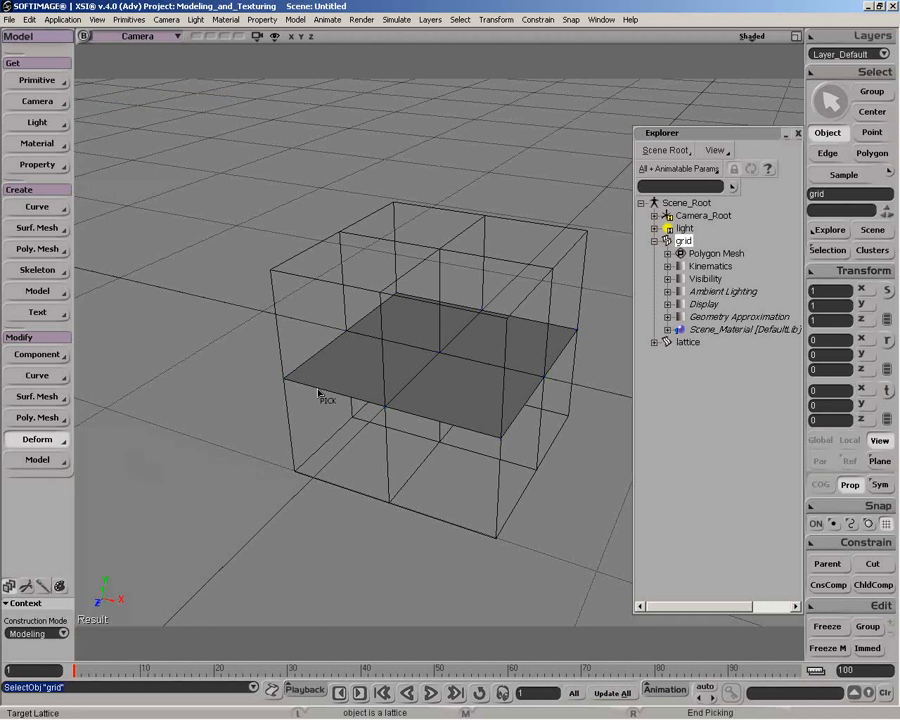
{"action": "left_click", "coordinate": [277, 321]}
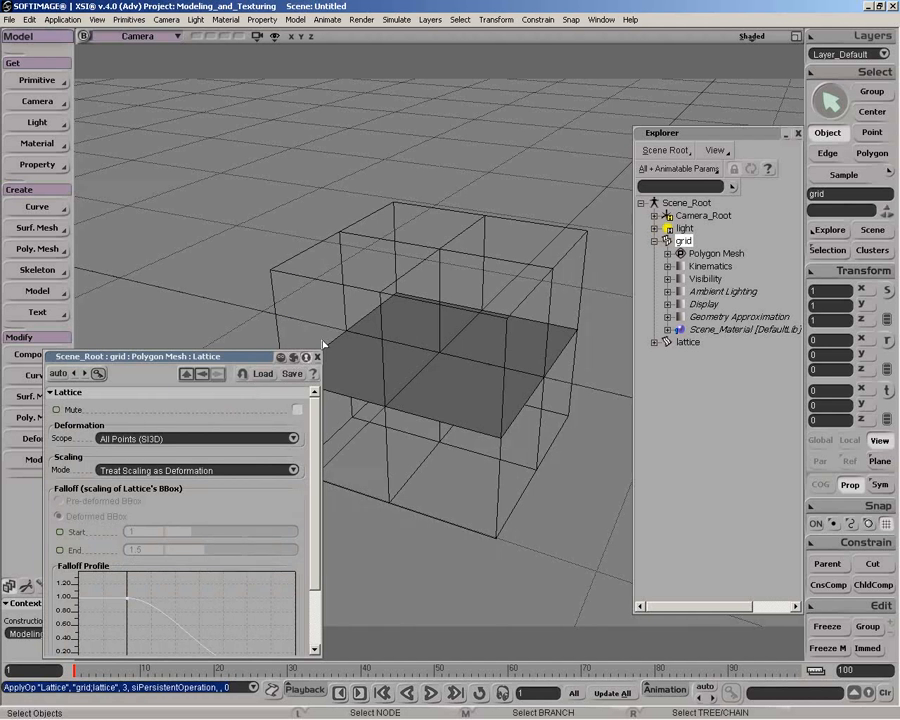
{"action": "left_click", "coordinate": [317, 357]}
Select the lattice and pull its central point up above its upper face to deform the grid
{"action": "left_click", "coordinate": [451, 361]}
{"action": "key", "text": "space"}
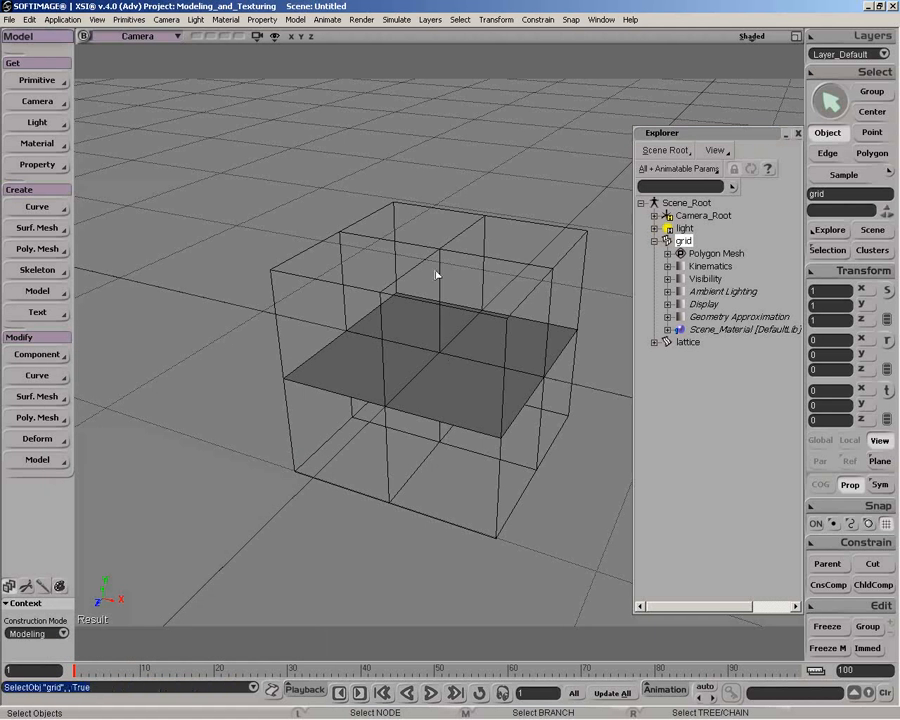
{"action": "left_click", "coordinate": [484, 240]}
{"action": "key", "text": "v"}
{"action": "left_click_drag", "start_coordinate": [440, 352], "coordinate": [432, 160]}
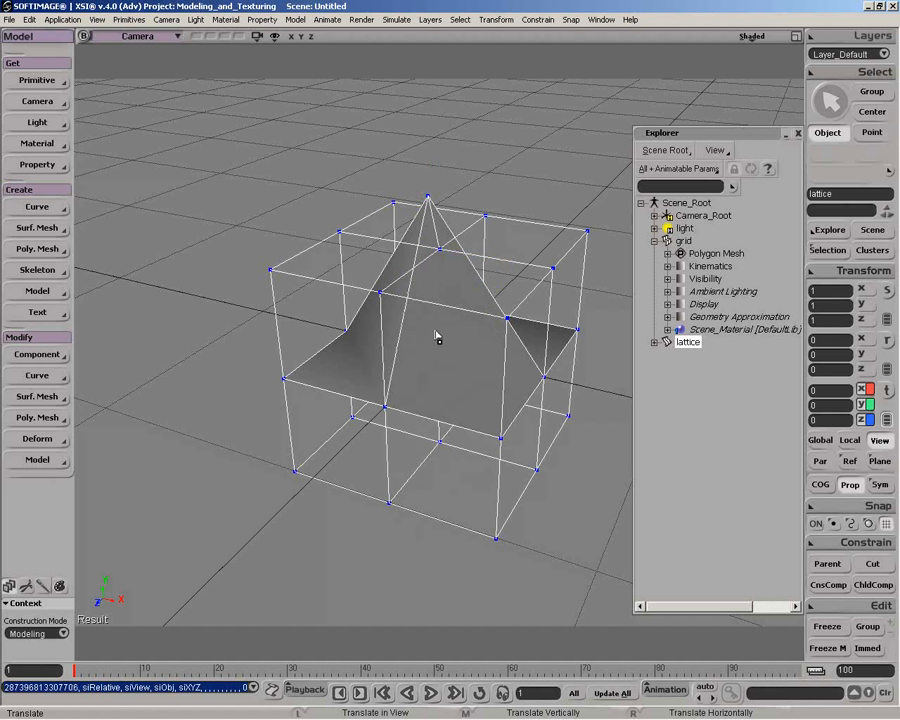
Delete the lattice and the grid from the scene
{"action": "key", "text": "Delete"}
{"action": "left_click", "coordinate": [350, 350]}
{"action": "key", "text": "Delete"}
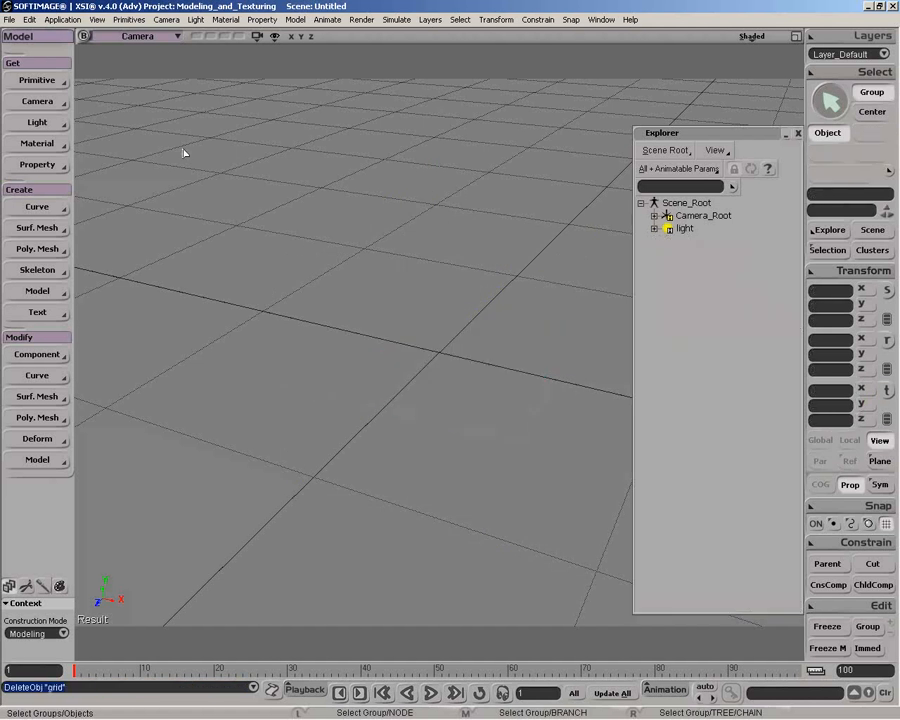
Create a polygon mesh sphere with a radius of 2
{"action": "left_click", "coordinate": [37, 80]}
{"action": "mouse_move", "coordinate": [156, 108]}
{"action": "left_click", "coordinate": [275, 170]}
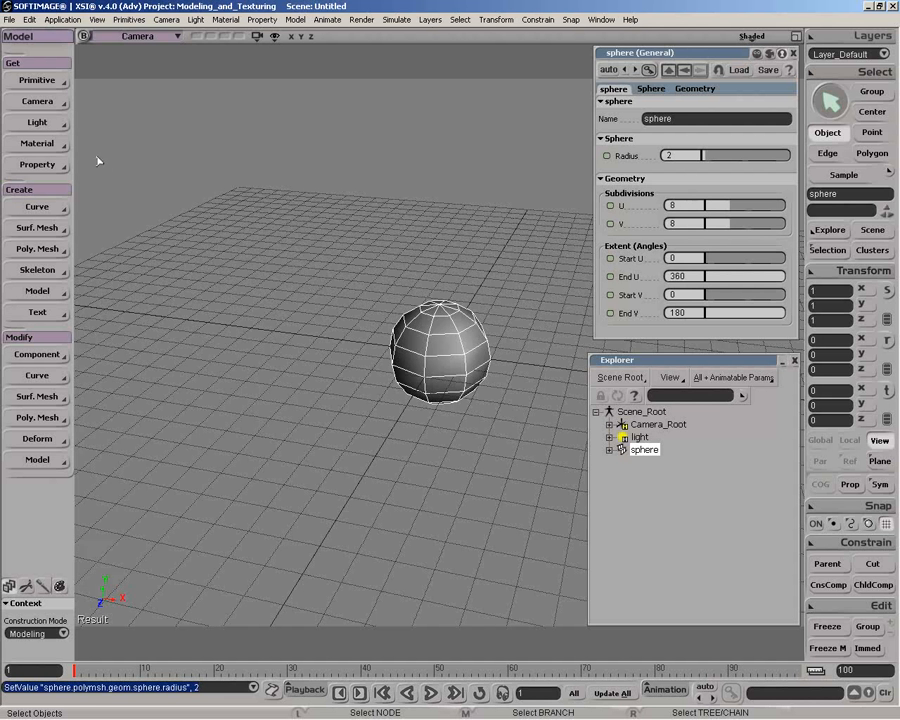
Add a lattice to the selected sphere and set its X, Y and Z subdivisions to 2
{"action": "left_click", "coordinate": [55, 83]}
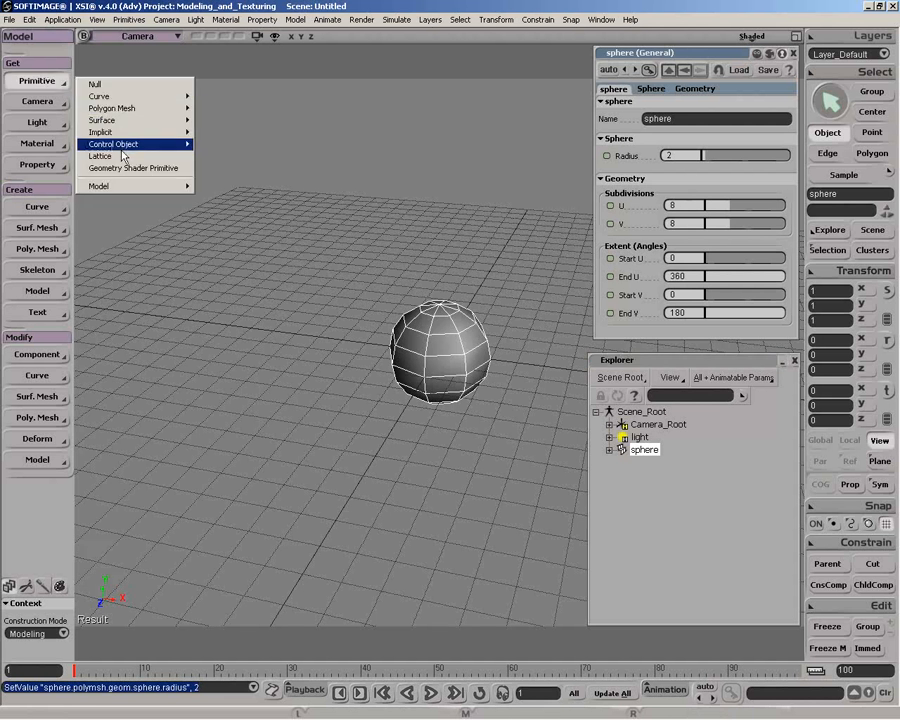
{"action": "left_click", "coordinate": [122, 157]}
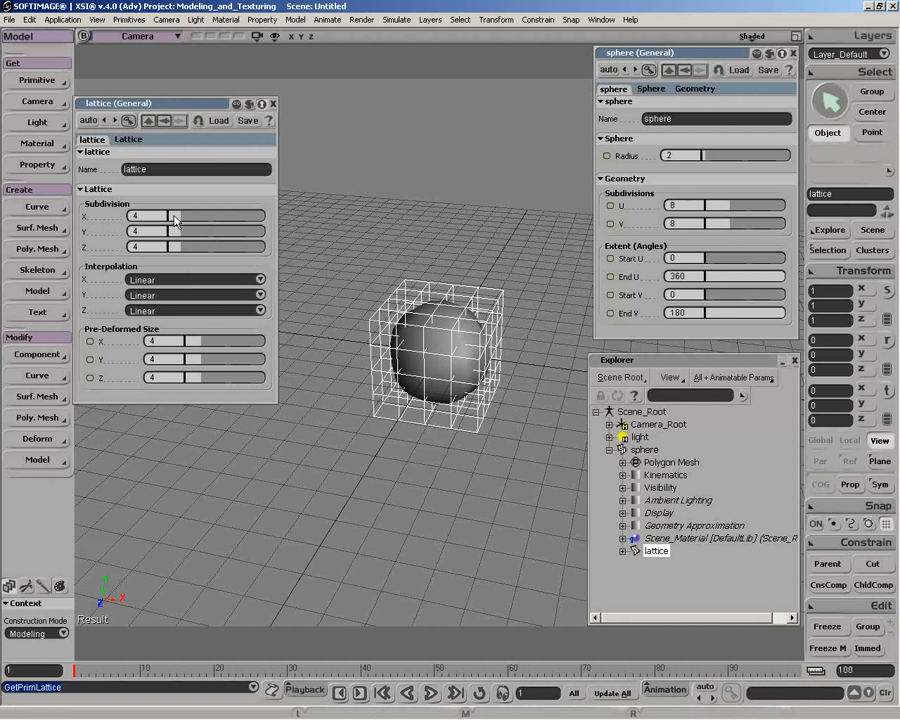
{"action": "left_click_drag", "start_coordinate": [176, 216], "coordinate": [170, 233]}
{"action": "left_click_drag", "start_coordinate": [178, 248], "coordinate": [174, 247]}
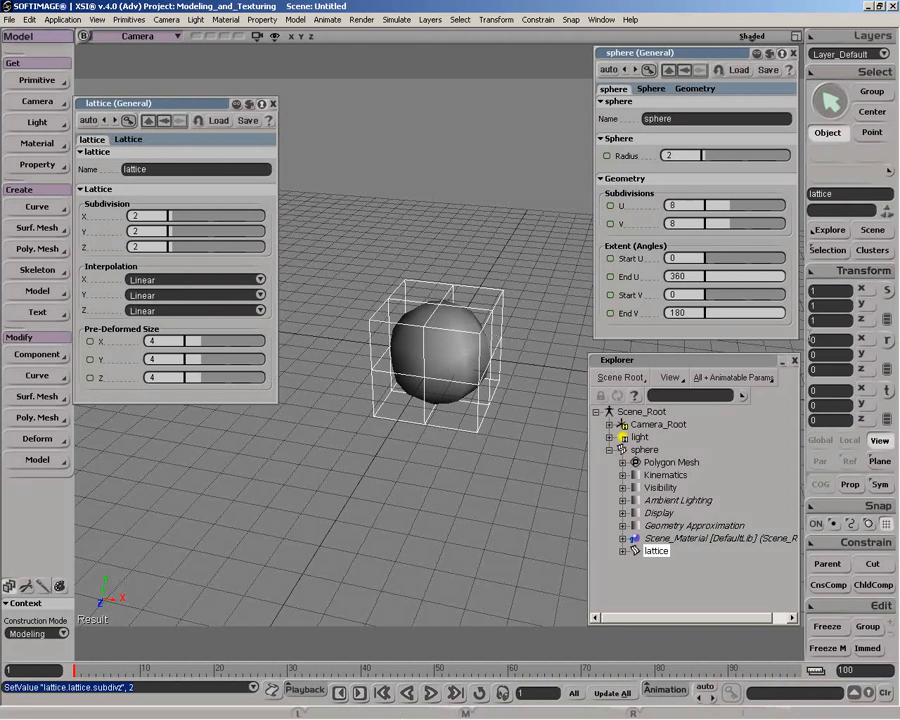
Delete the lattice surrounding the sphere
{"action": "left_click", "coordinate": [458, 346]}
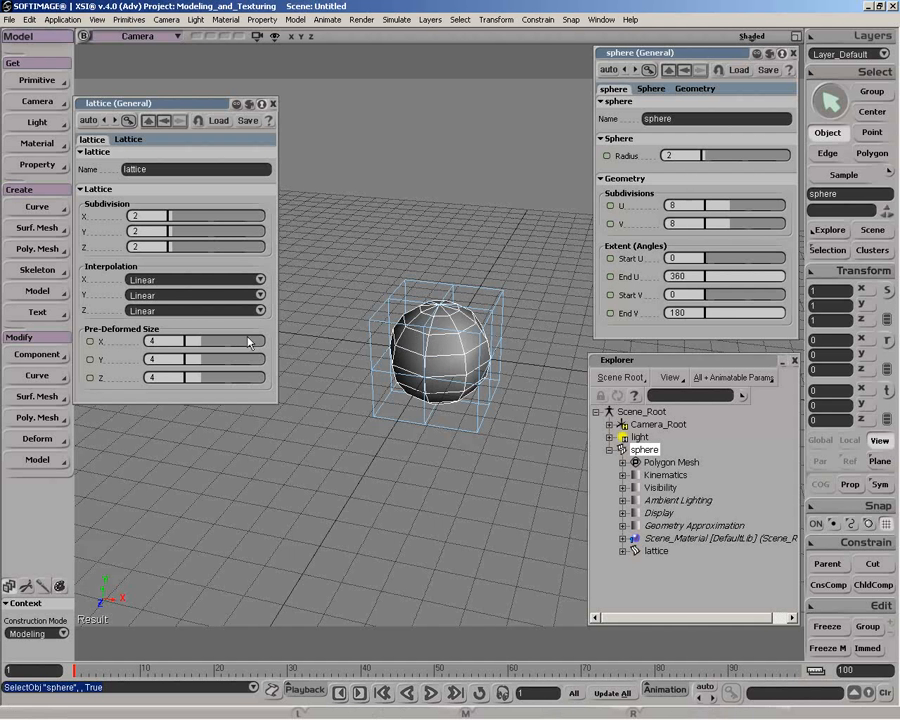
{"action": "left_click", "coordinate": [491, 299]}
{"action": "key", "text": "Delete"}
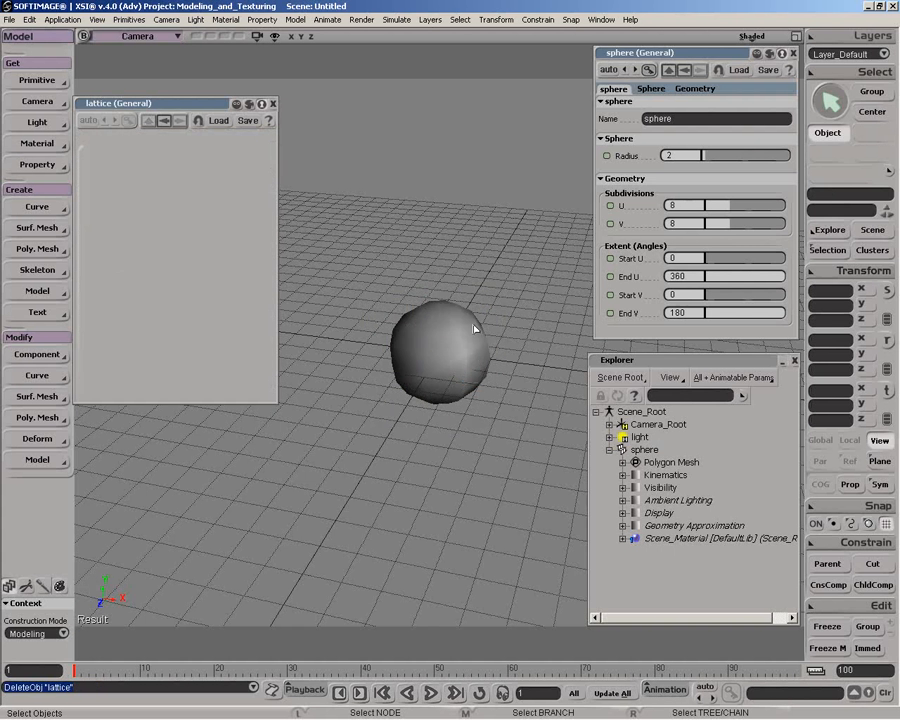
Scale the sphere down along its local X axis to about 0.58
{"action": "left_click", "coordinate": [474, 345]}
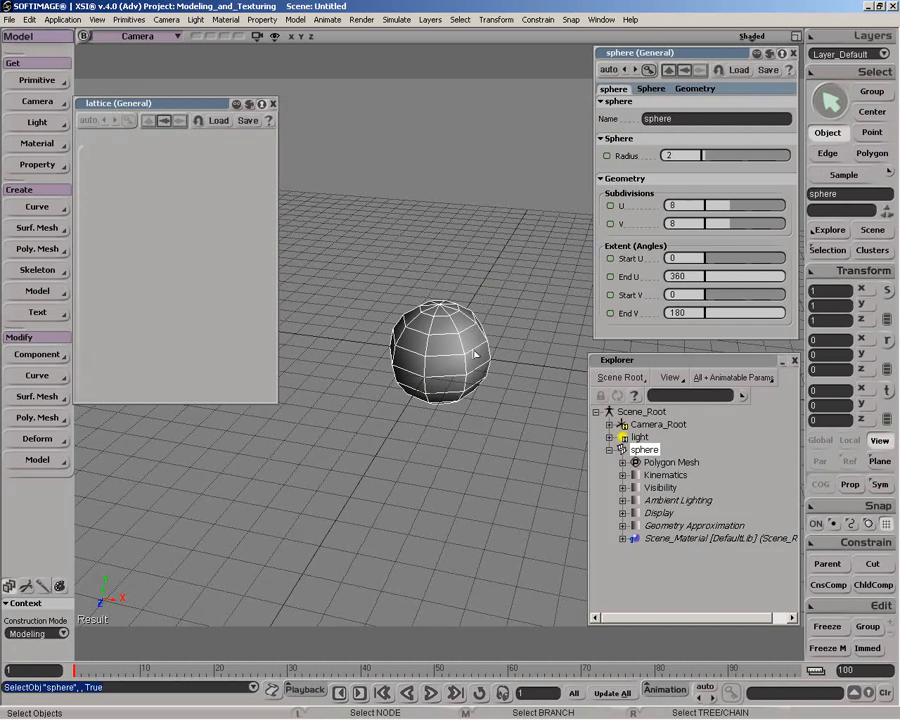
{"action": "key", "text": "x"}
{"action": "left_click_drag", "start_coordinate": [516, 361], "coordinate": [458, 365]}
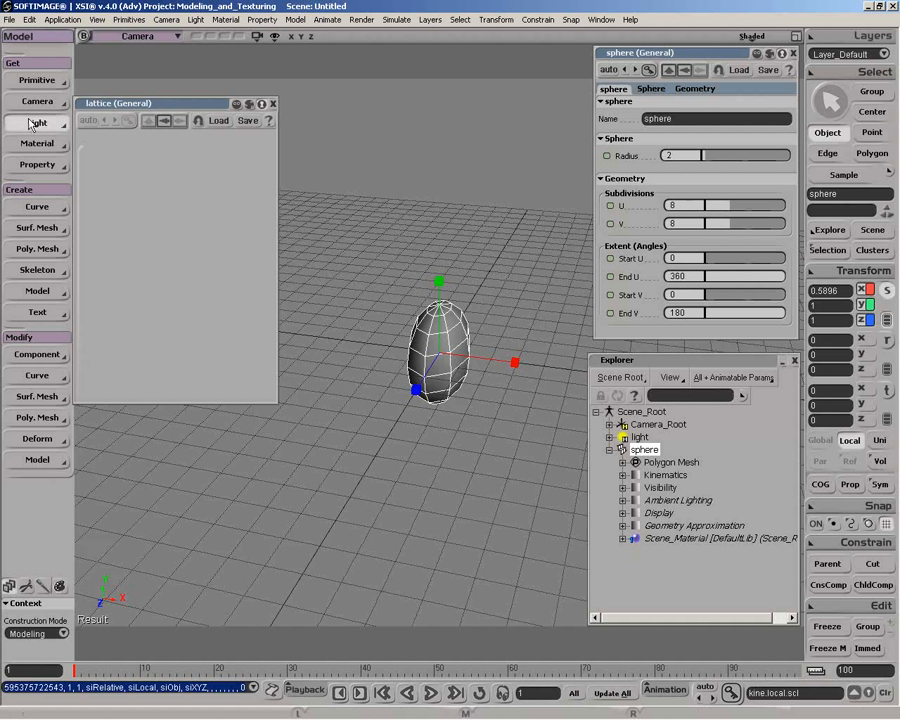
Add a lattice to the scaled sphere and set the sphere's X scale to 0.5
{"action": "left_click", "coordinate": [40, 80]}
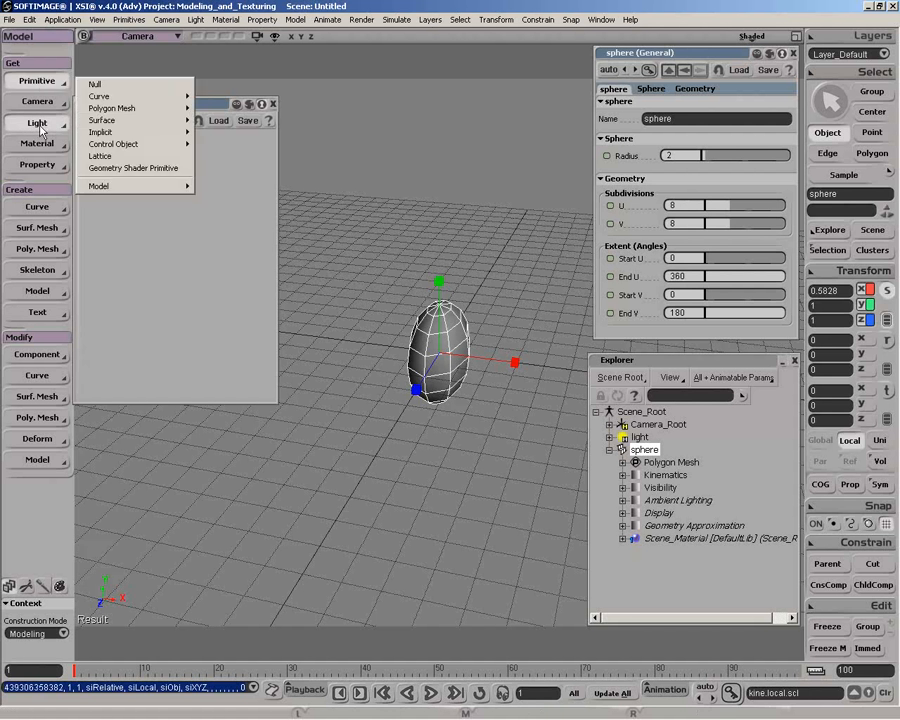
{"action": "left_click", "coordinate": [101, 156]}
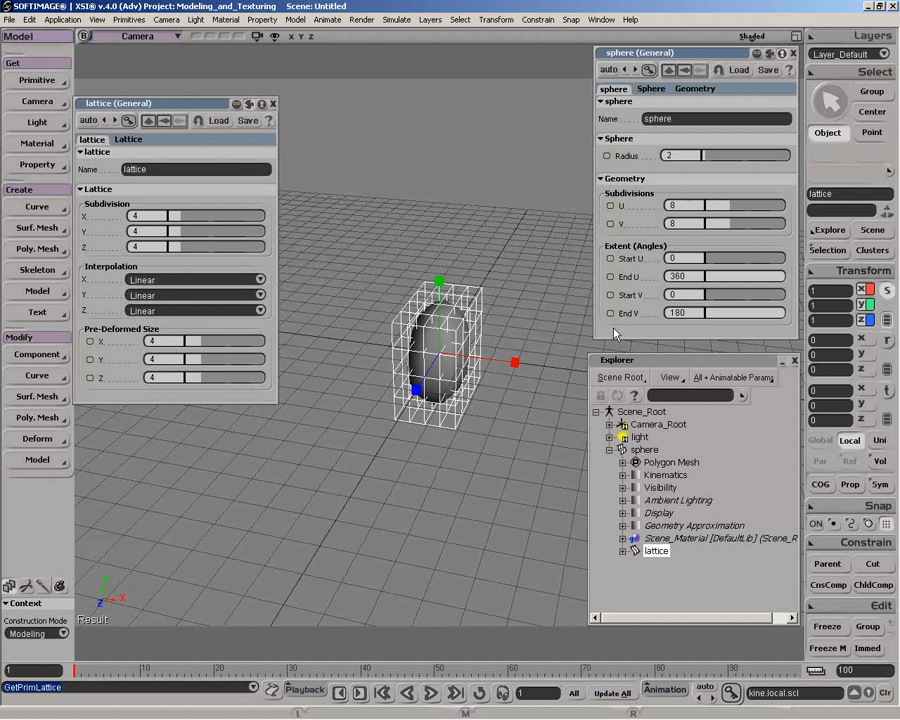
{"action": "key", "text": "space"}
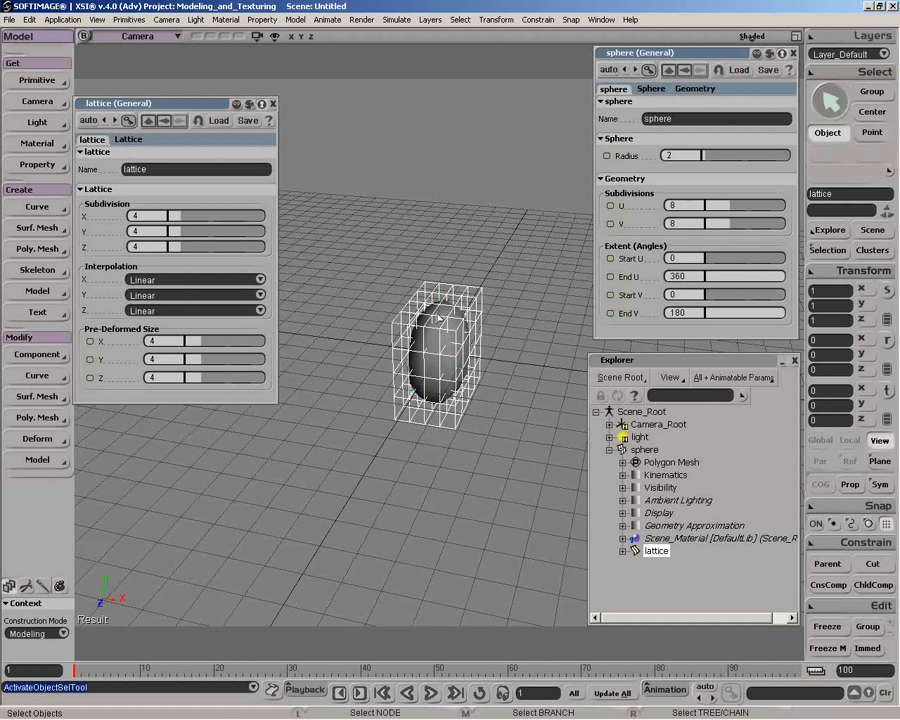
{"action": "left_click", "coordinate": [435, 332]}
{"action": "double_click", "coordinate": [847, 291]}
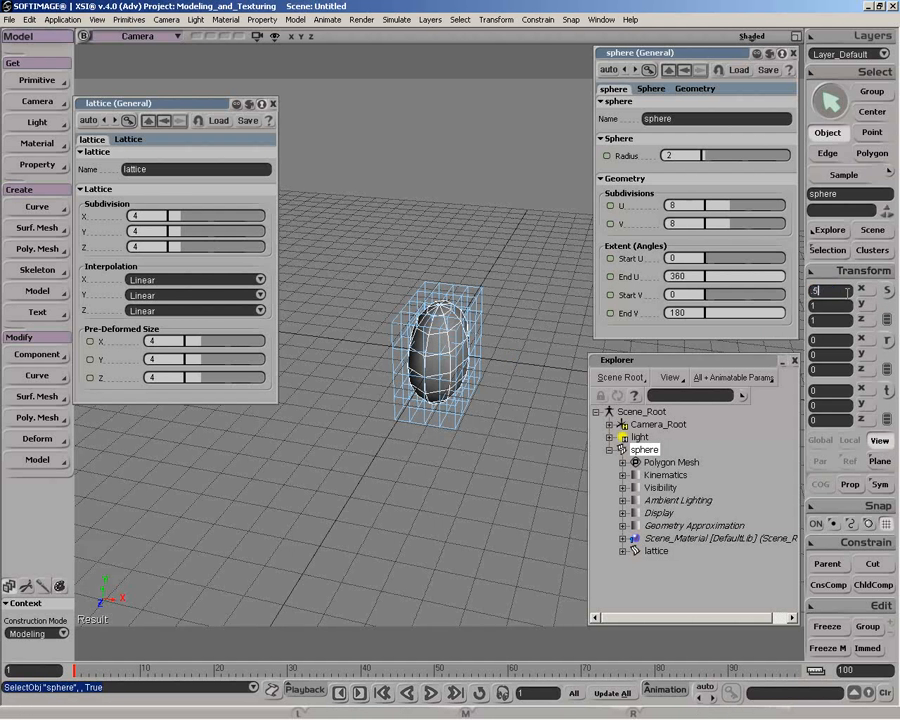
{"action": "type", "text": "0.5"}
{"action": "key", "text": "Return"}
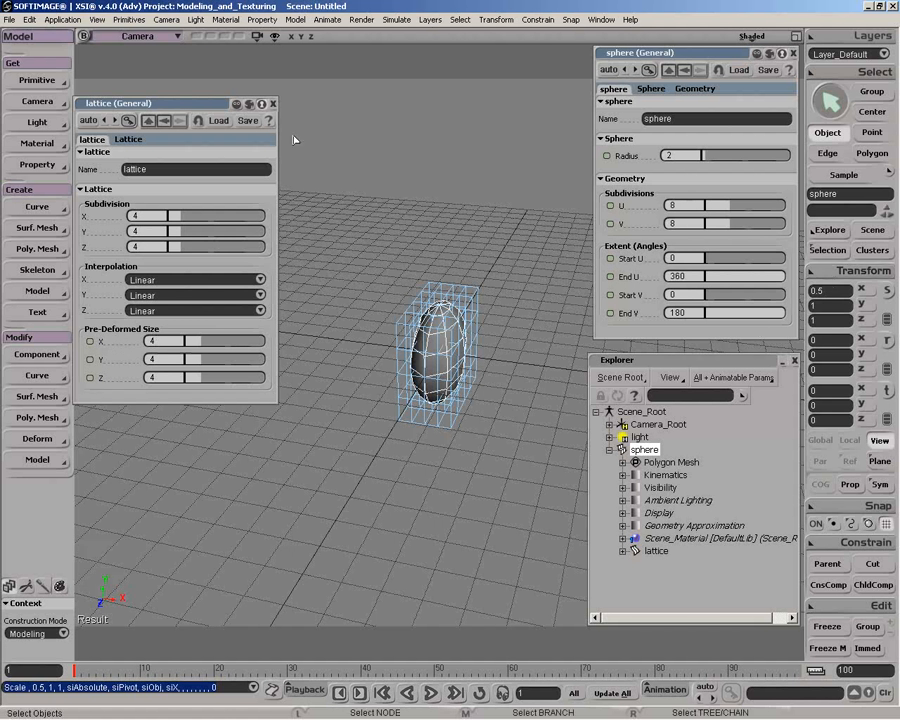
Close the lattice properties and delete the lattice around the narrowed sphere
{"action": "left_click", "coordinate": [274, 106]}
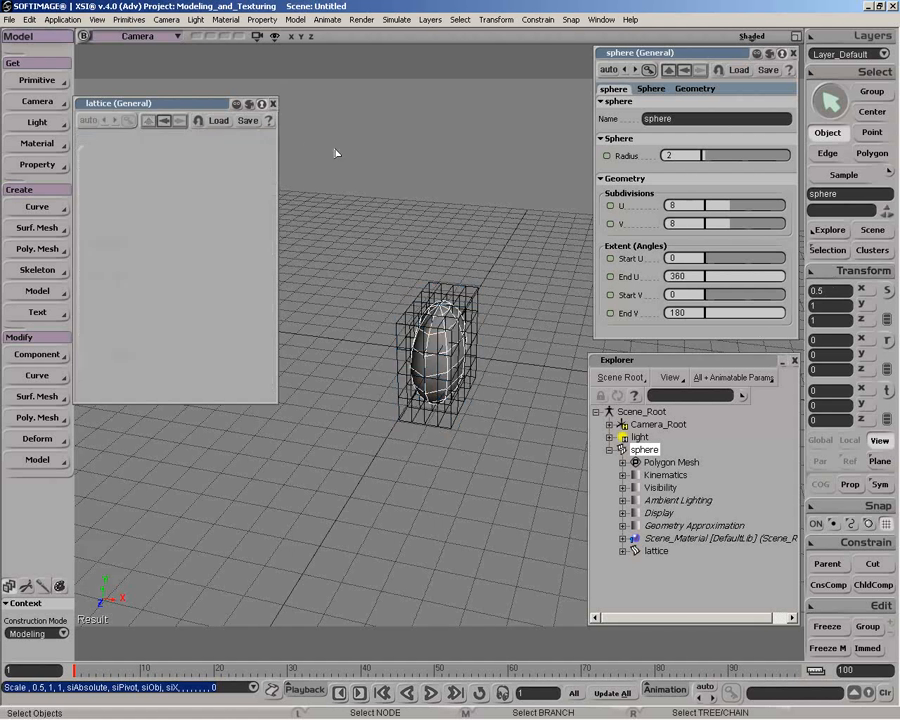
{"action": "left_click", "coordinate": [468, 292]}
{"action": "left_click", "coordinate": [464, 285]}
{"action": "key", "text": "Delete"}
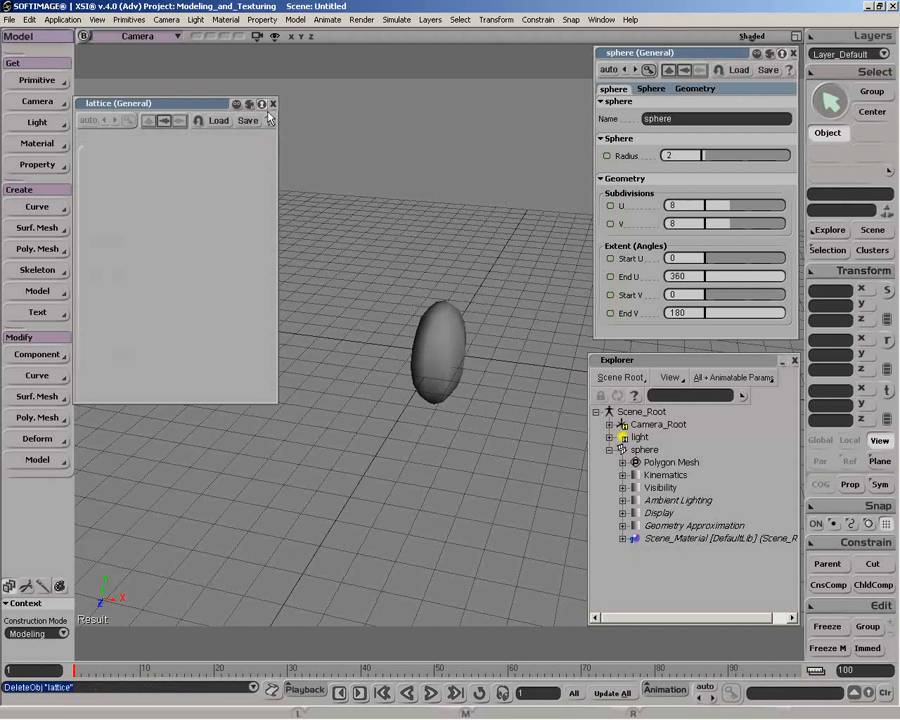
Freeze the scaling of the narrowed sphere
{"action": "left_click", "coordinate": [440, 345]}
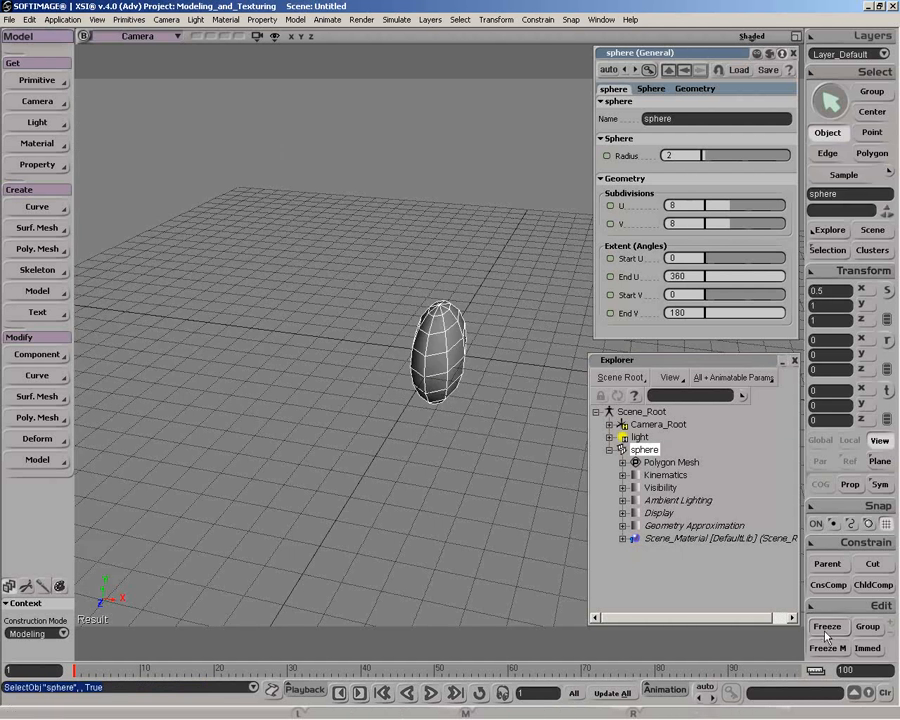
{"action": "left_click", "coordinate": [833, 278]}
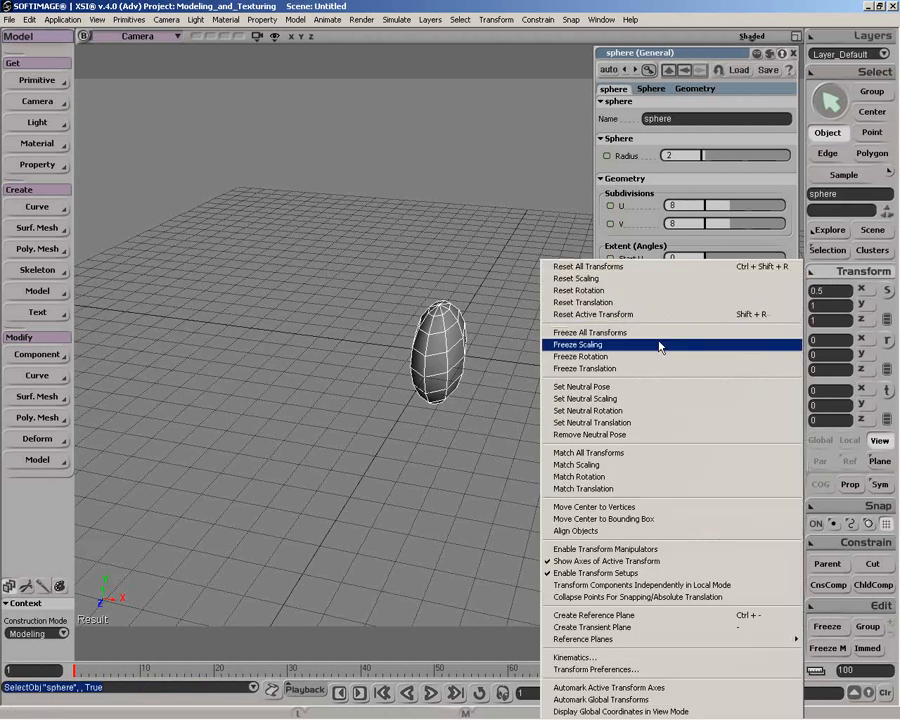
{"action": "left_click", "coordinate": [740, 288]}
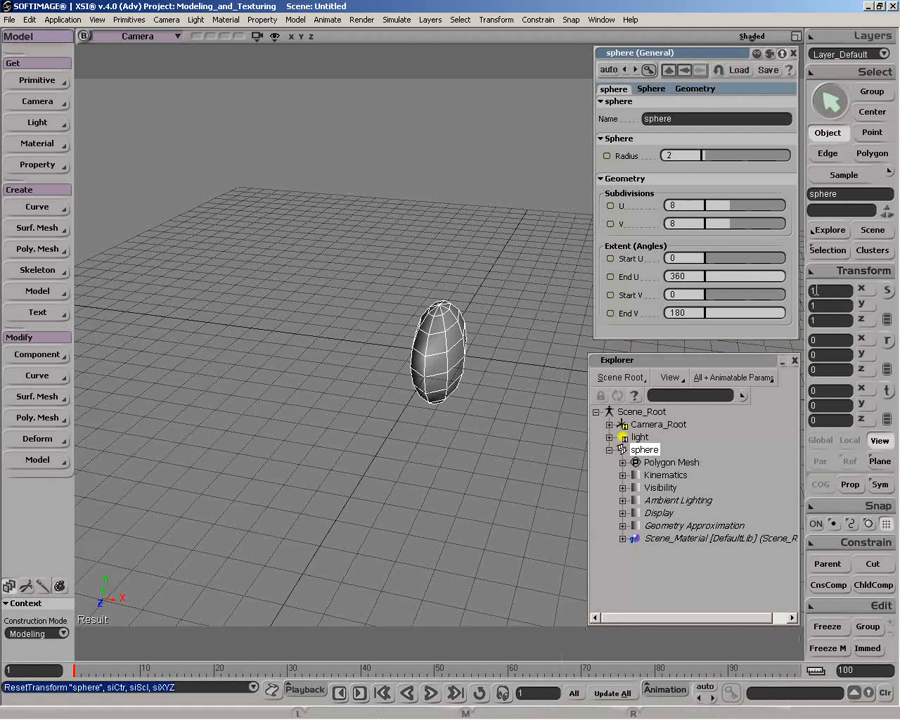
Add a lattice to the frozen sphere and set its X, Y and Z subdivisions to 2
{"action": "left_click", "coordinate": [38, 80]}
{"action": "left_click", "coordinate": [124, 250]}
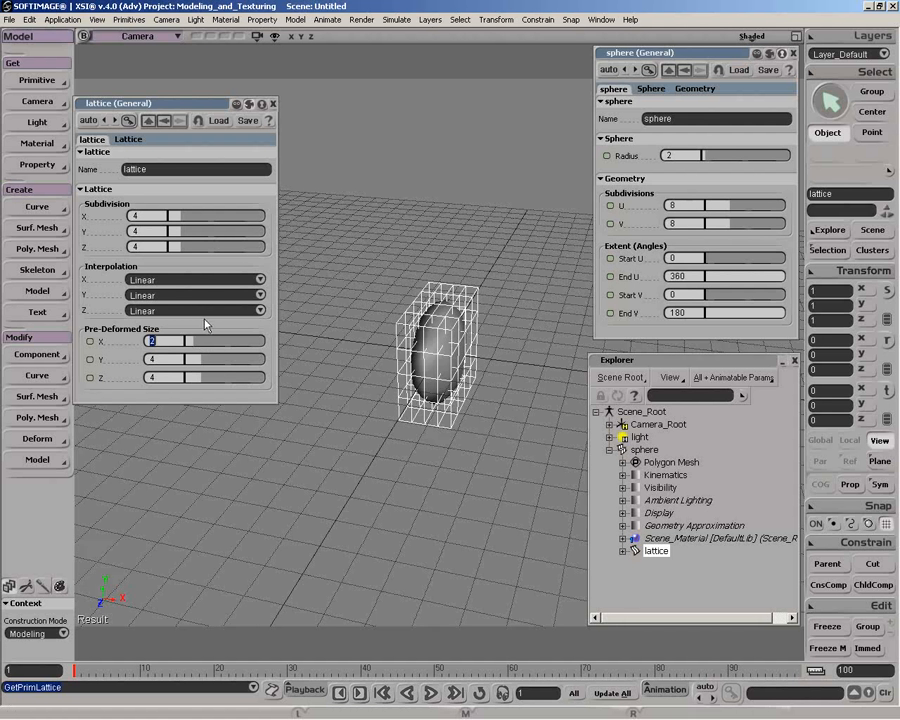
{"action": "left_click", "coordinate": [173, 216]}
{"action": "left_click", "coordinate": [175, 231]}
{"action": "left_click", "coordinate": [175, 246]}
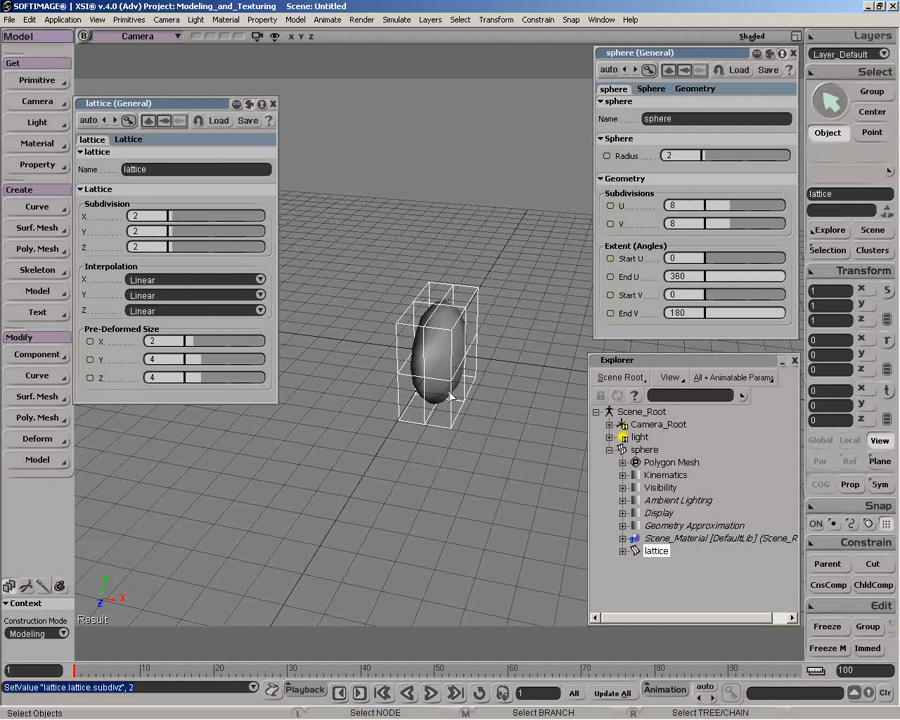
Reduce the lattice's X, Y and Z subdivisions to 1
{"action": "left_click", "coordinate": [170, 216]}
{"action": "left_click", "coordinate": [170, 231]}
{"action": "left_click", "coordinate": [170, 246]}
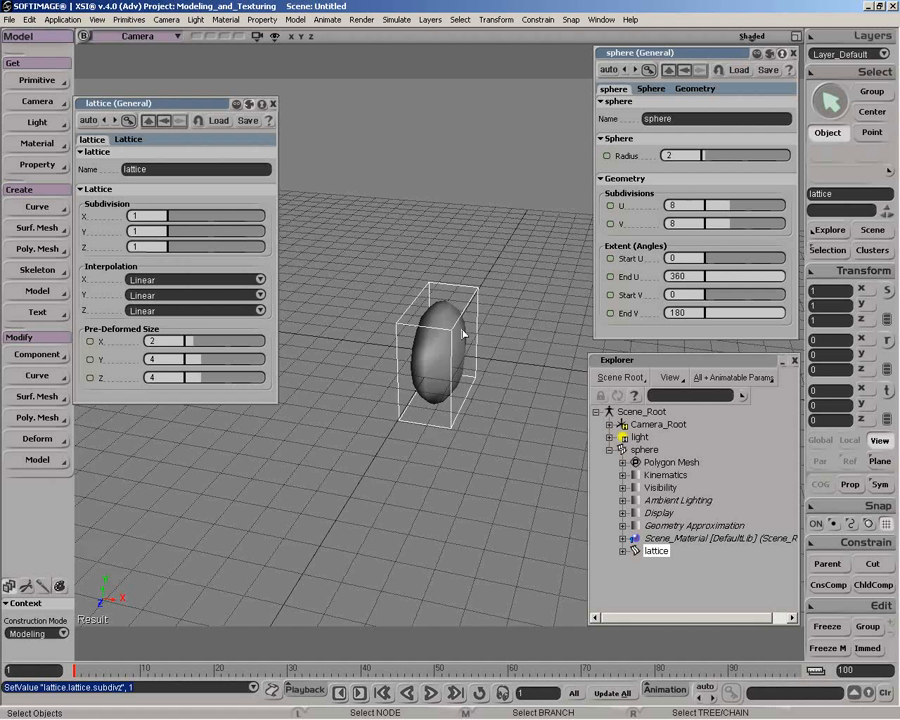
Pull the lattice's two upper rear corner points up and outward to deform the sphere, and delete the lattice
{"action": "key", "text": "m"}
{"action": "left_click_drag", "start_coordinate": [480, 290], "coordinate": [523, 264]}
{"action": "left_click_drag", "start_coordinate": [435, 292], "coordinate": [392, 255]}
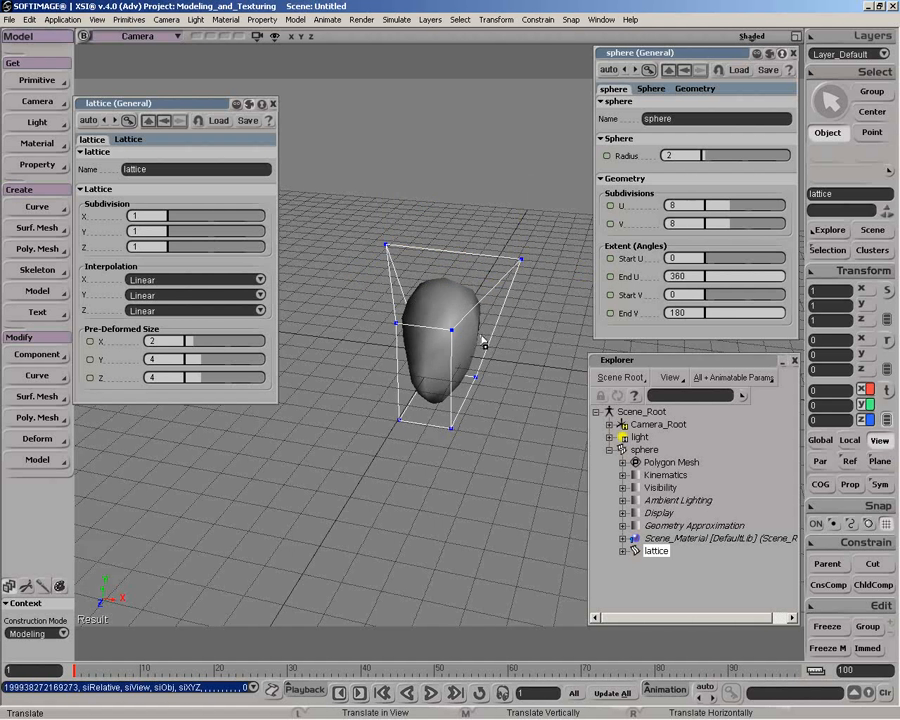
{"action": "key", "text": "Delete"}
Try moving a single point of the sphere far outward and undo the move
{"action": "left_click", "coordinate": [463, 325]}
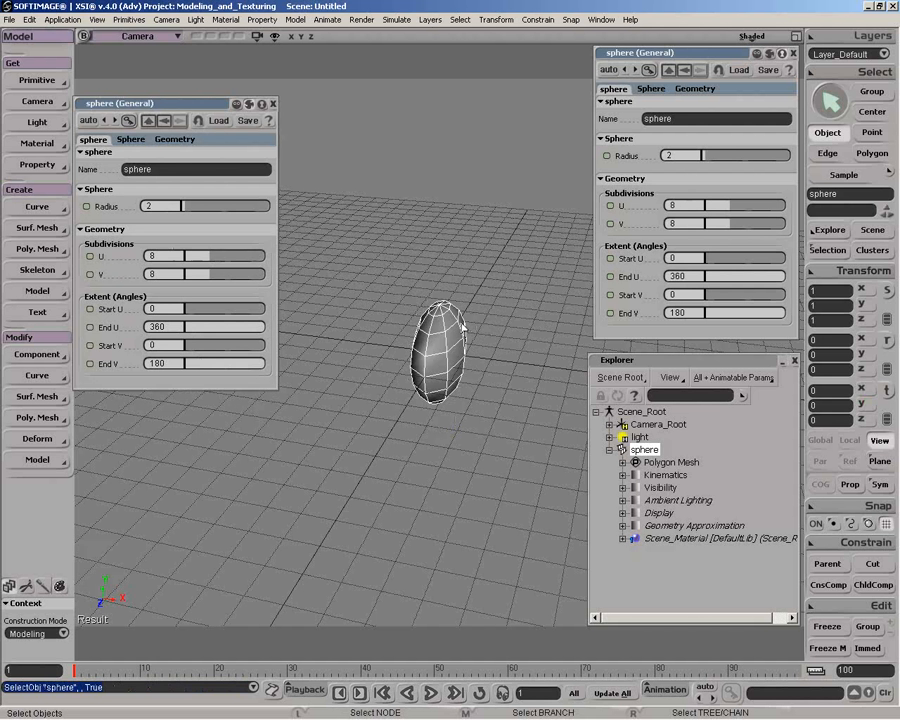
{"action": "key", "text": "v"}
{"action": "left_click_drag", "start_coordinate": [463, 315], "coordinate": [350, 205]}
{"action": "key", "text": "ctrl+z"}
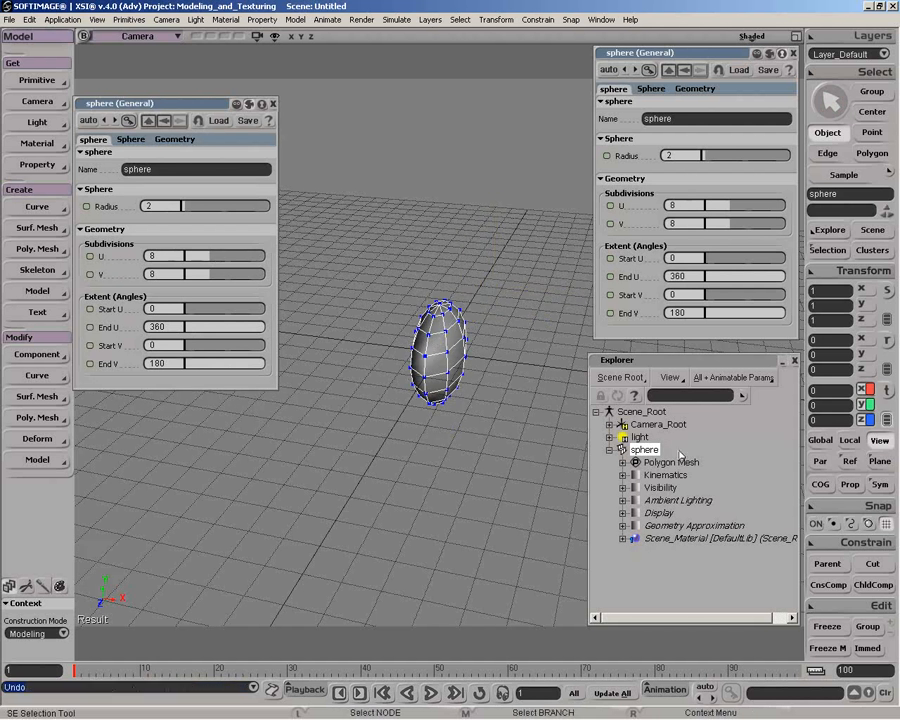
Enable proportional editing with a distance limit of 1.77 and try pulling an upper point of the sphere outward
{"action": "left_click", "coordinate": [849, 484]}
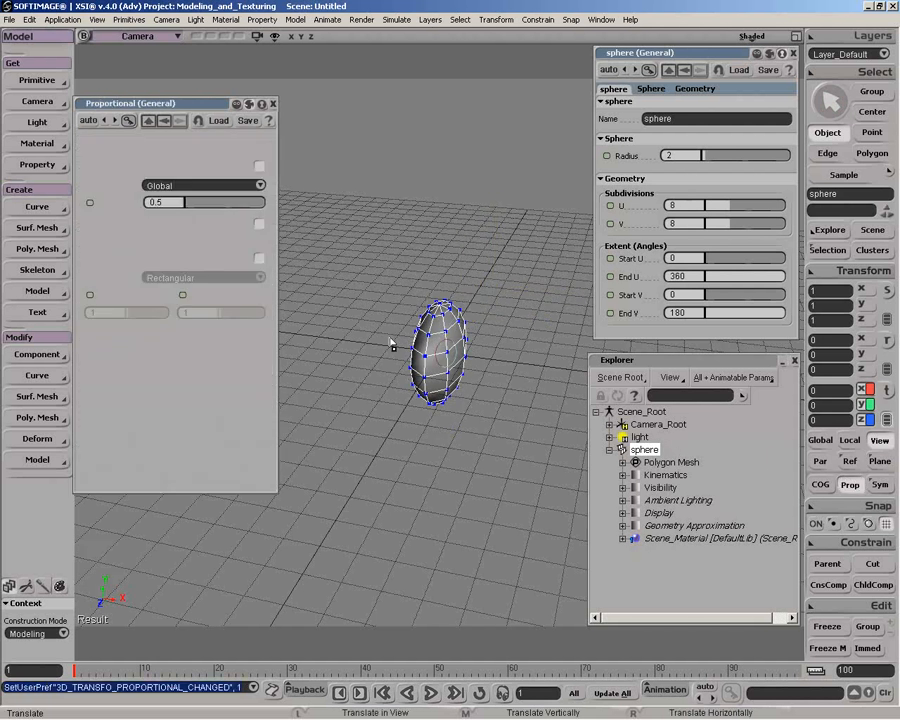
{"action": "left_click_drag", "start_coordinate": [189, 206], "coordinate": [186, 206]}
{"action": "left_click_drag", "start_coordinate": [443, 318], "coordinate": [487, 291]}
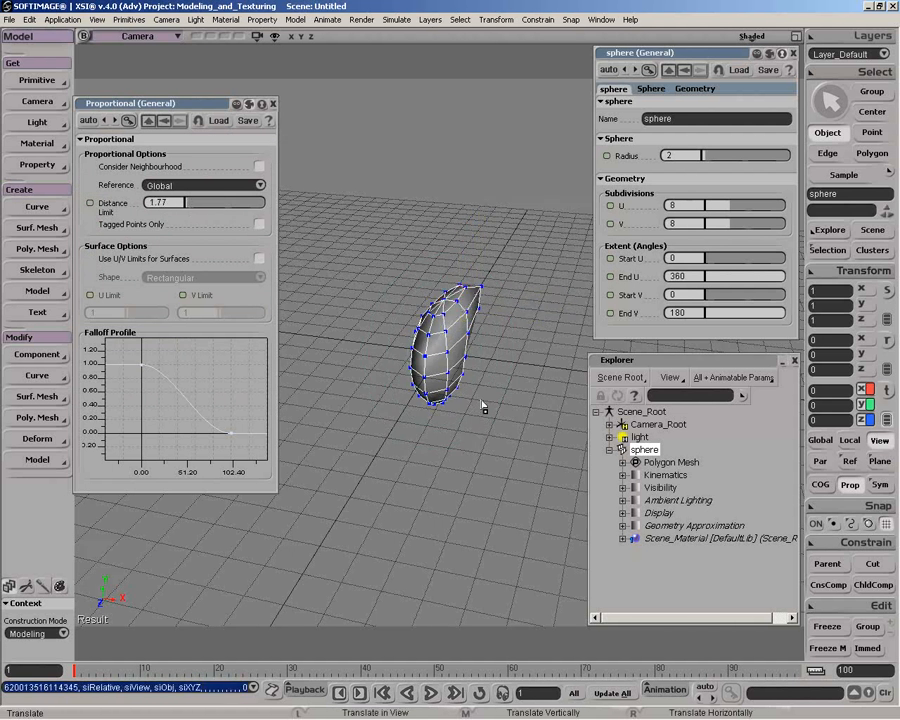
Undo the proportional point move, close the proportional settings and return to object selection
{"action": "key", "text": "ctrl+z"}
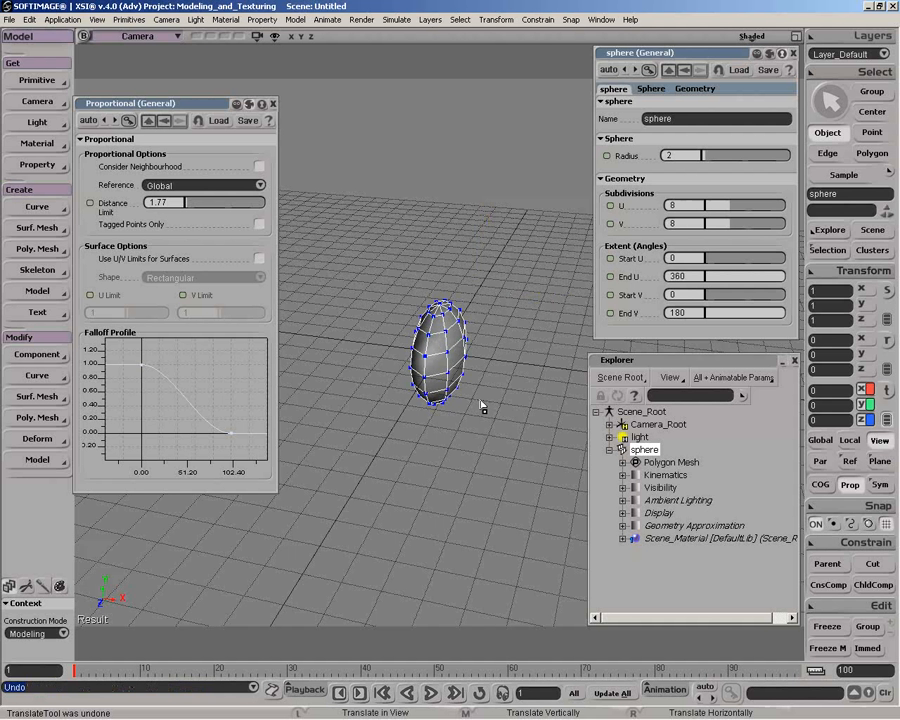
{"action": "left_click", "coordinate": [273, 107]}
{"action": "key", "text": "space"}
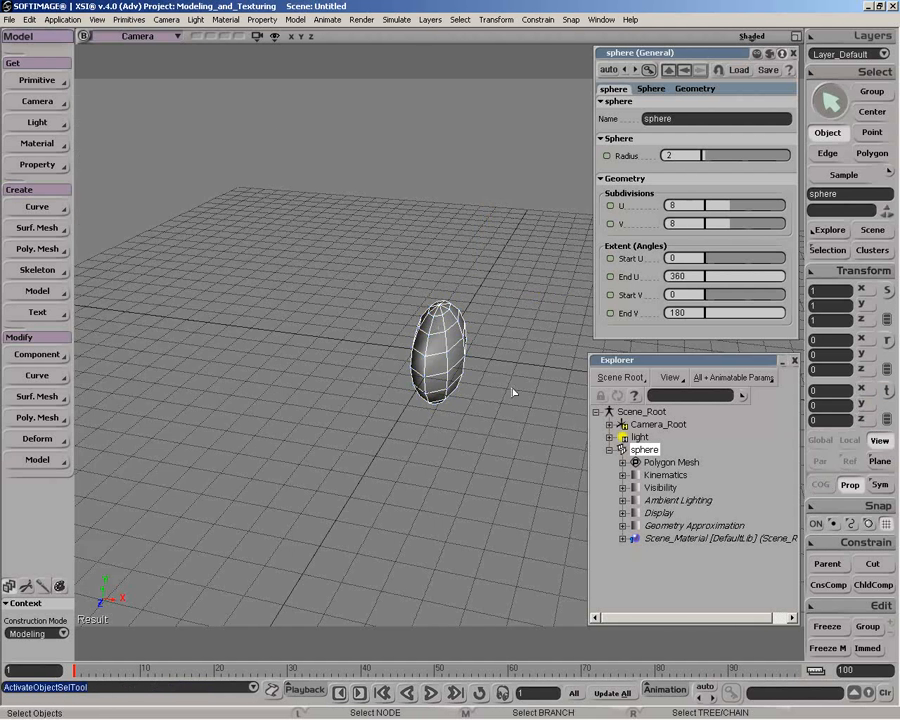
Add a lattice to the sphere and examine the parameter definitions in its c3dlattice.spdl file
{"action": "middle_click", "coordinate": [51, 87]}
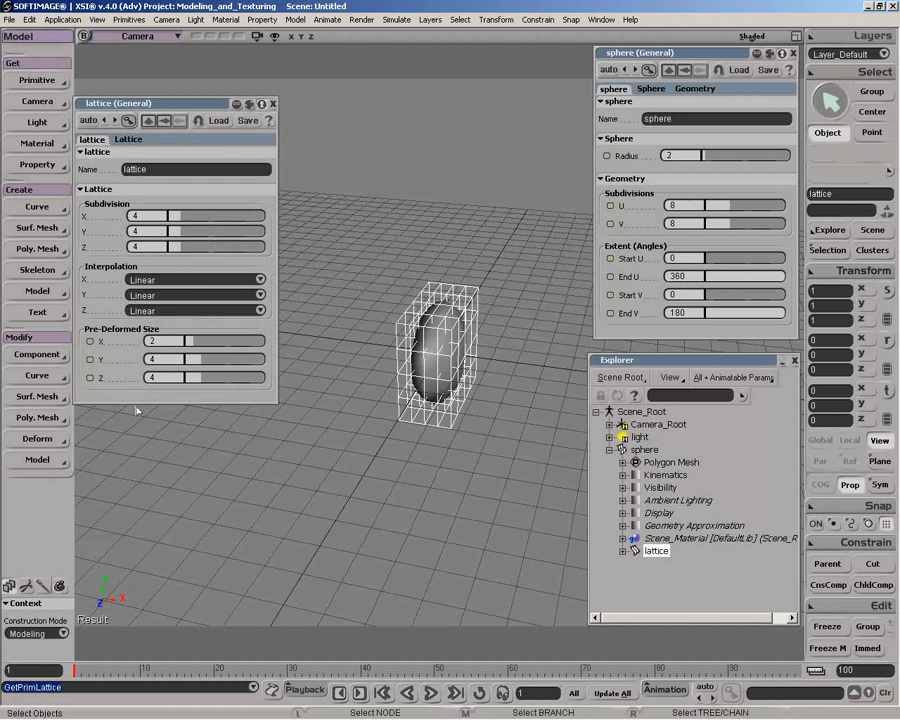
{"action": "right_click", "coordinate": [170, 192]}
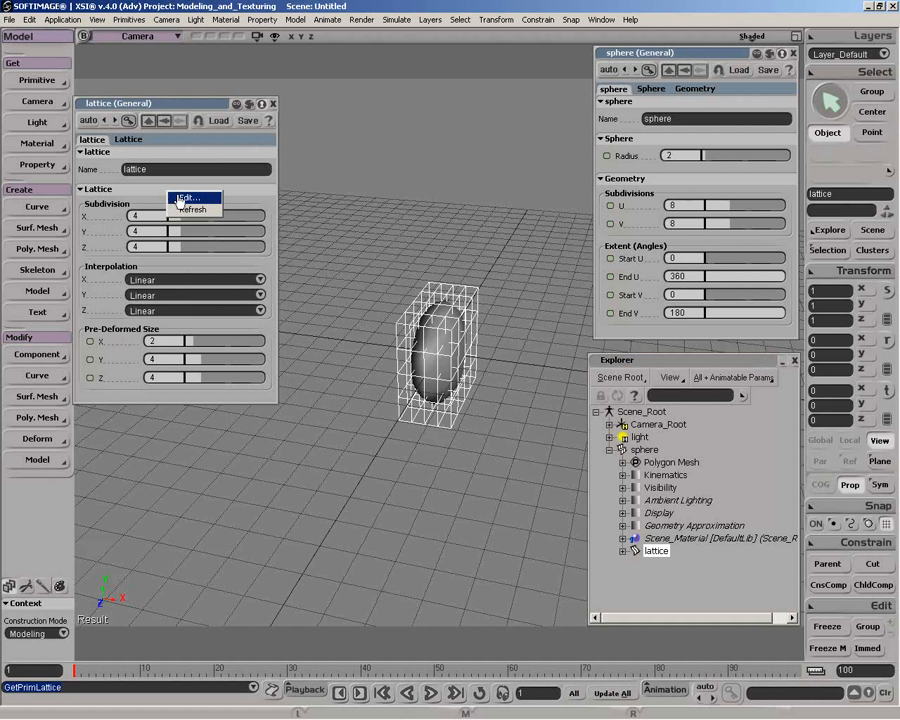
{"action": "left_click", "coordinate": [181, 198]}
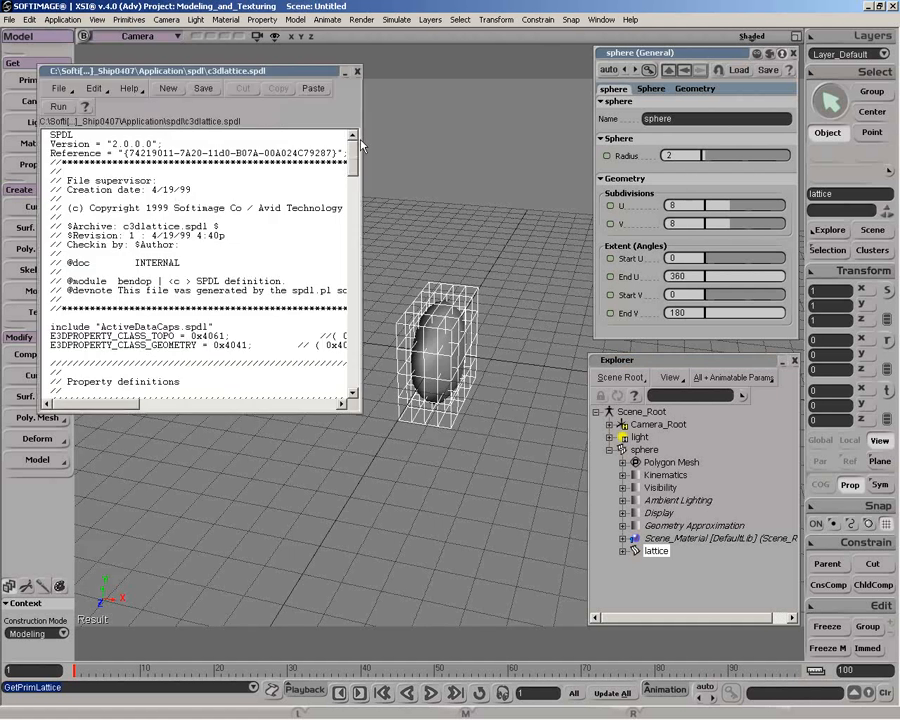
{"action": "left_click_drag", "start_coordinate": [354, 160], "coordinate": [352, 263]}
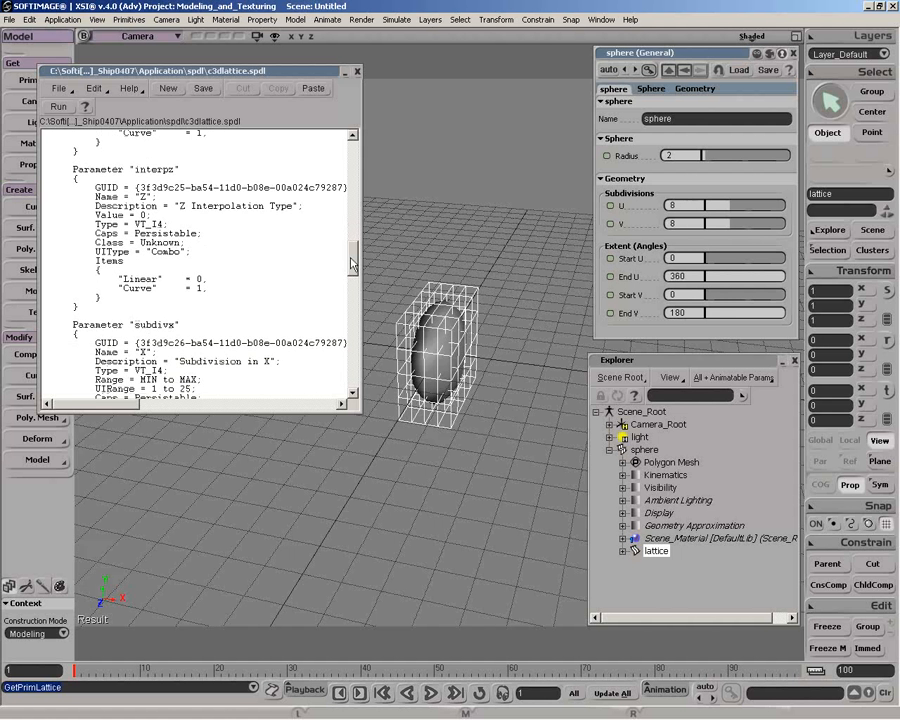
{"action": "left_click", "coordinate": [357, 71]}
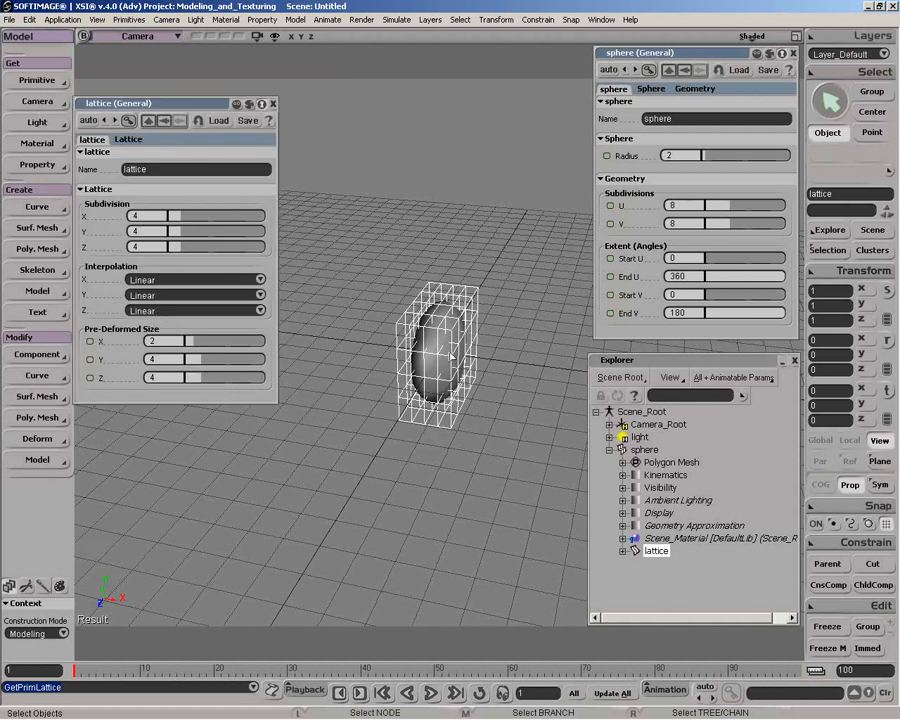
Switch the explorer to the application scope and open the Lattice primitive's settings under Scene Defaults
{"action": "left_click", "coordinate": [621, 378]}
{"action": "left_click", "coordinate": [625, 407]}
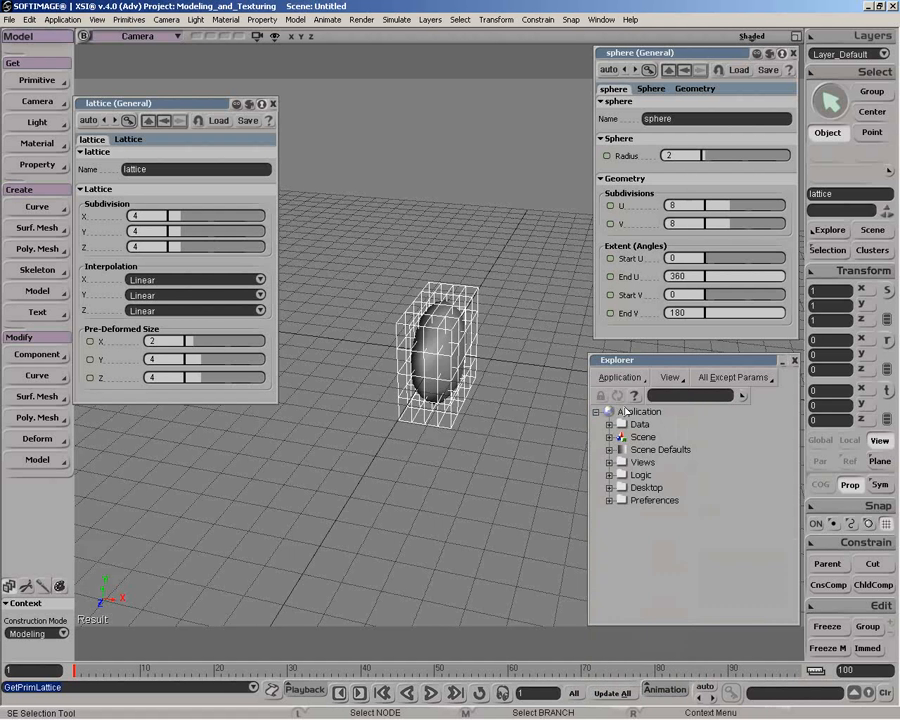
{"action": "left_click", "coordinate": [609, 450]}
{"action": "left_click", "coordinate": [622, 462]}
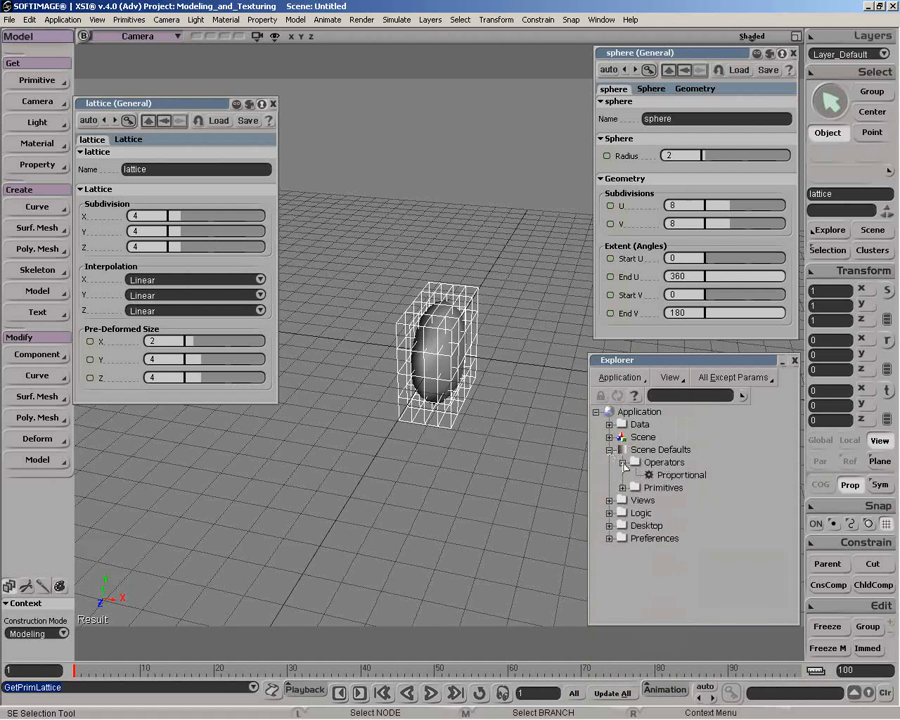
{"action": "left_click", "coordinate": [622, 487]}
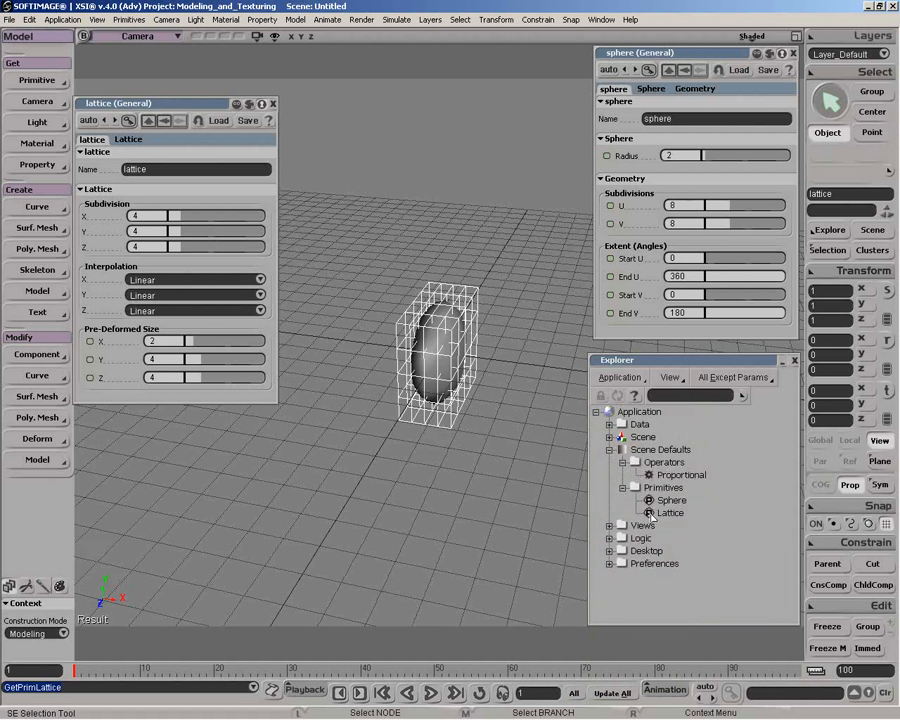
{"action": "left_click", "coordinate": [650, 514]}
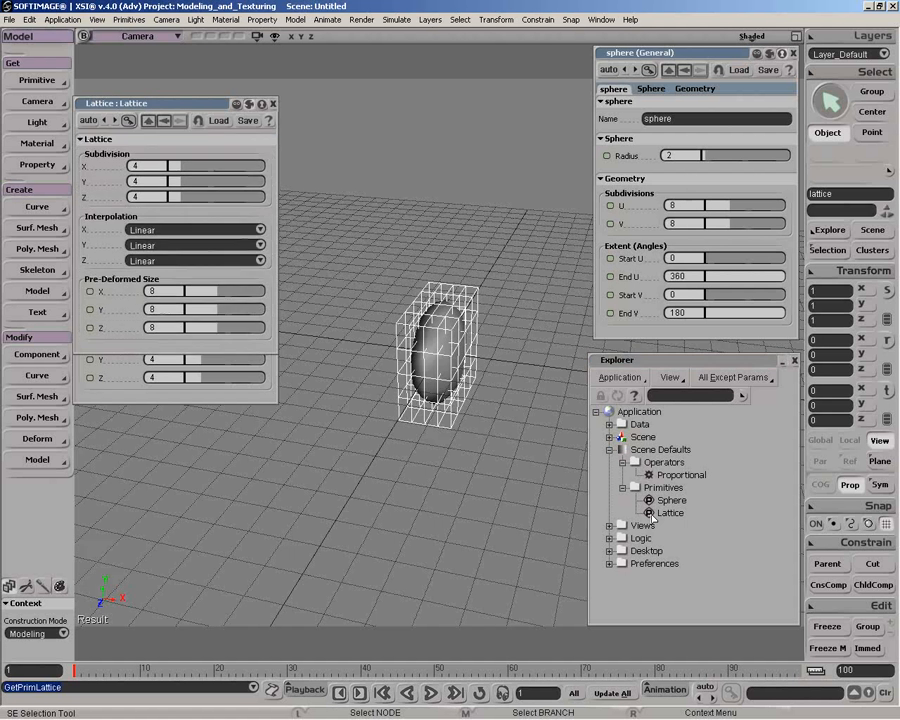
Move the default lattice settings clear of the current lattice's properties and set the default X, Y and Z subdivisions to 2
{"action": "left_click_drag", "start_coordinate": [152, 138], "coordinate": [161, 361]}
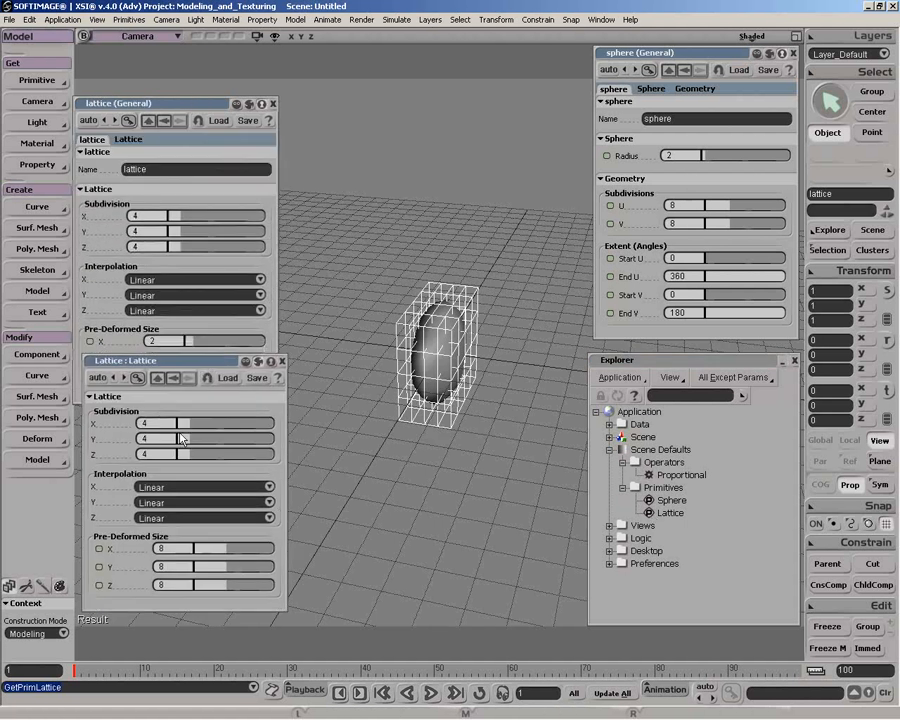
{"action": "type", "text": "2"}
{"action": "key", "text": "Tab"}
{"action": "type", "text": "2"}
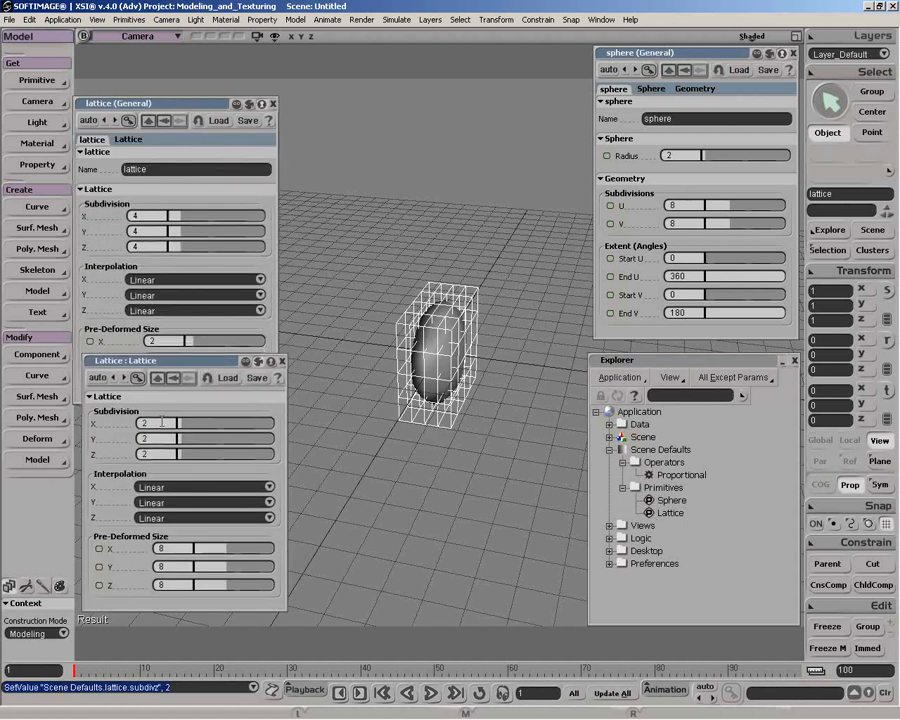
Set the default lattice's X, Y and Z interpolation to Curve and close both lattice property pages
{"action": "left_click", "coordinate": [185, 487]}
{"action": "left_click", "coordinate": [173, 503]}
{"action": "left_click", "coordinate": [173, 503]}
{"action": "left_click", "coordinate": [171, 518]}
{"action": "left_click", "coordinate": [171, 518]}
{"action": "left_click", "coordinate": [171, 533]}
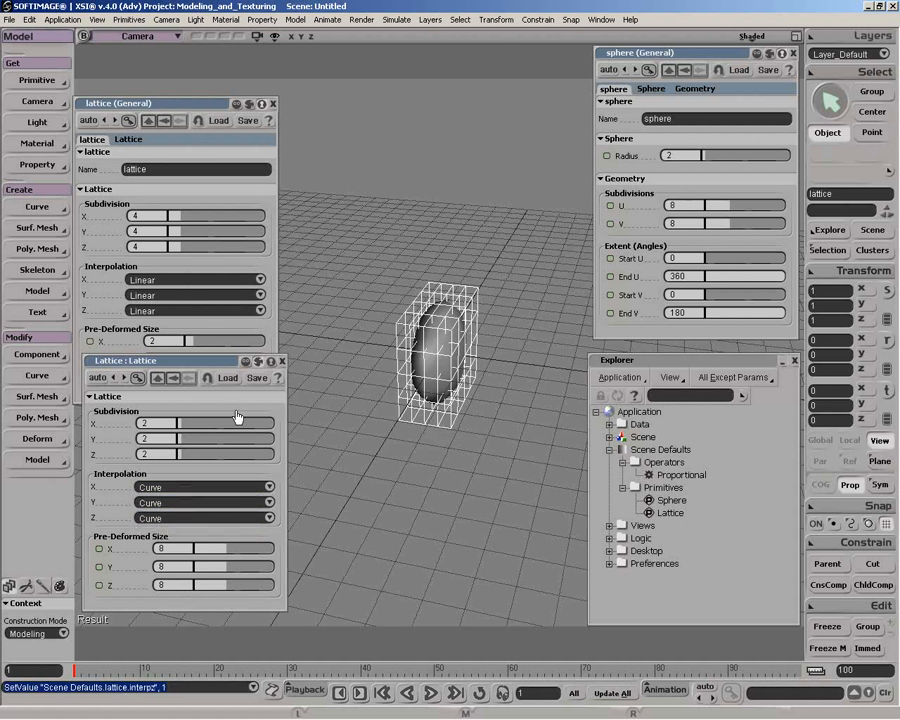
{"action": "left_click", "coordinate": [283, 361]}
{"action": "left_click", "coordinate": [273, 103]}
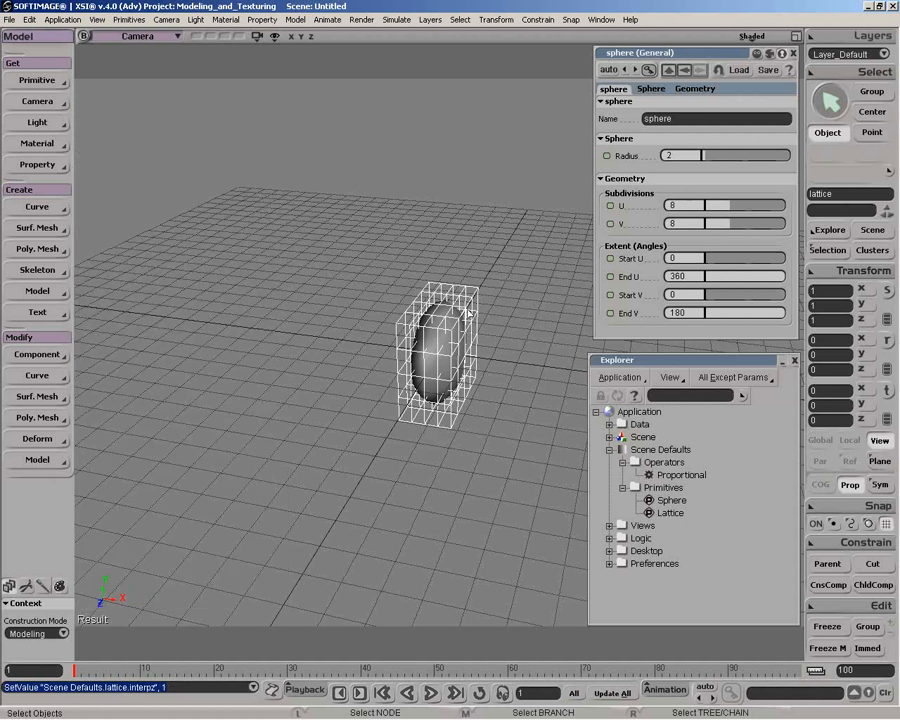
Replace the sphere's lattice with a newly created one and return the explorer to the scene root scope
{"action": "key", "text": "Delete"}
{"action": "left_click_drag", "start_coordinate": [334, 312], "coordinate": [537, 347]}
{"action": "middle_click", "coordinate": [59, 86]}
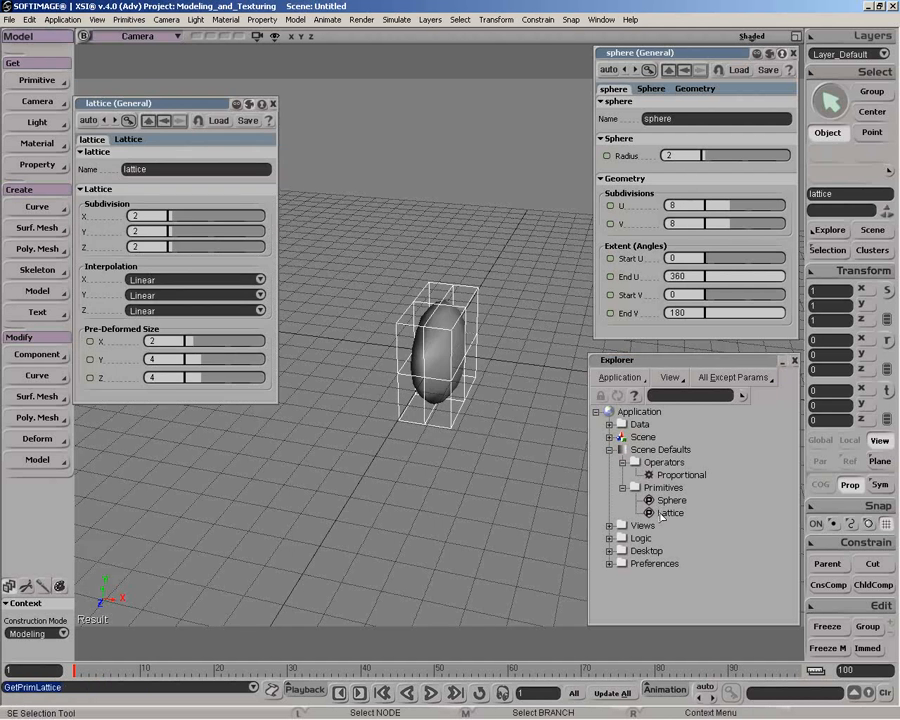
{"action": "middle_click", "coordinate": [616, 382]}
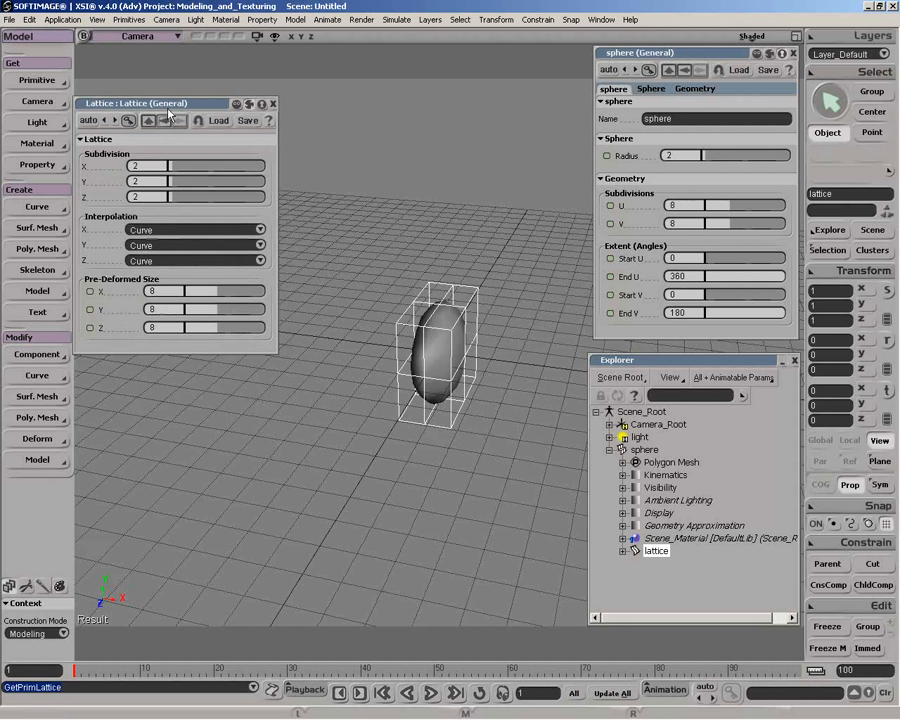
Create a separate lattice with nothing selected, close its property page, and delete it
{"action": "left_click_drag", "start_coordinate": [169, 107], "coordinate": [178, 131]}
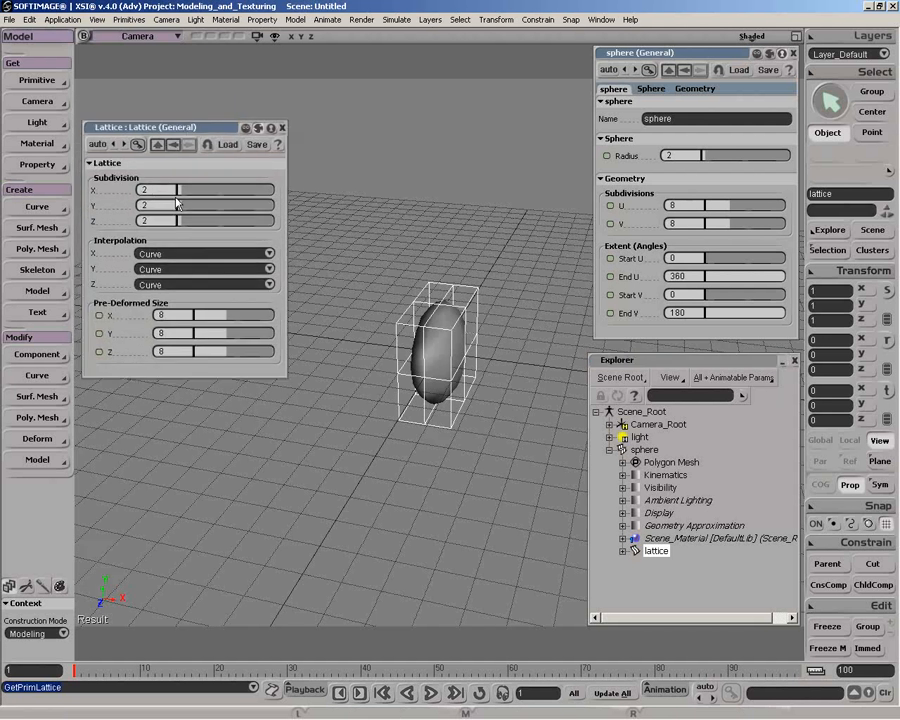
{"action": "left_click", "coordinate": [385, 197]}
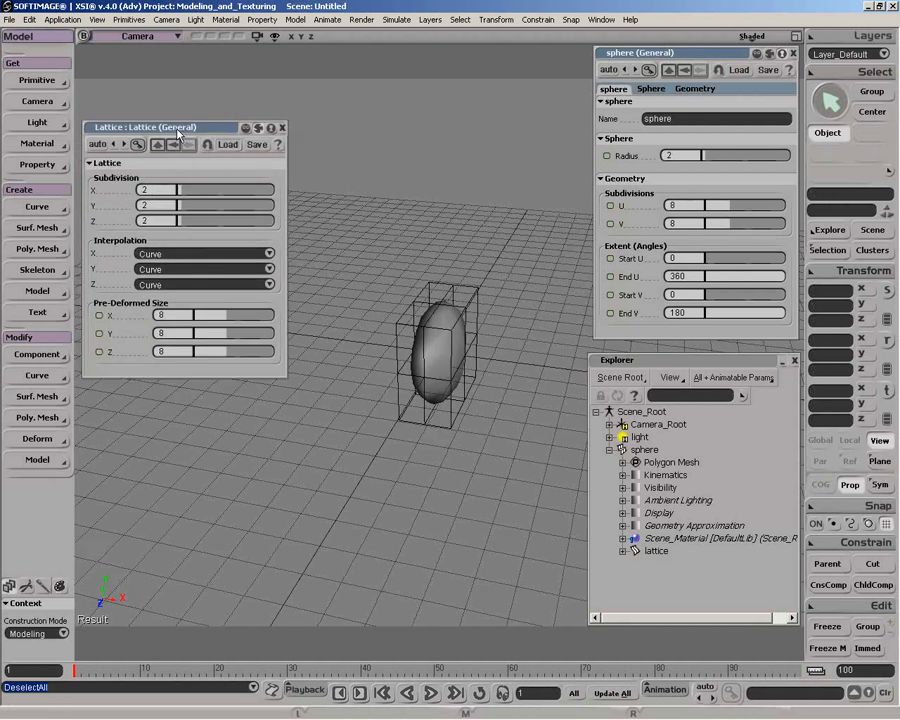
{"action": "left_click", "coordinate": [37, 84]}
{"action": "mouse_move", "coordinate": [185, 127]}
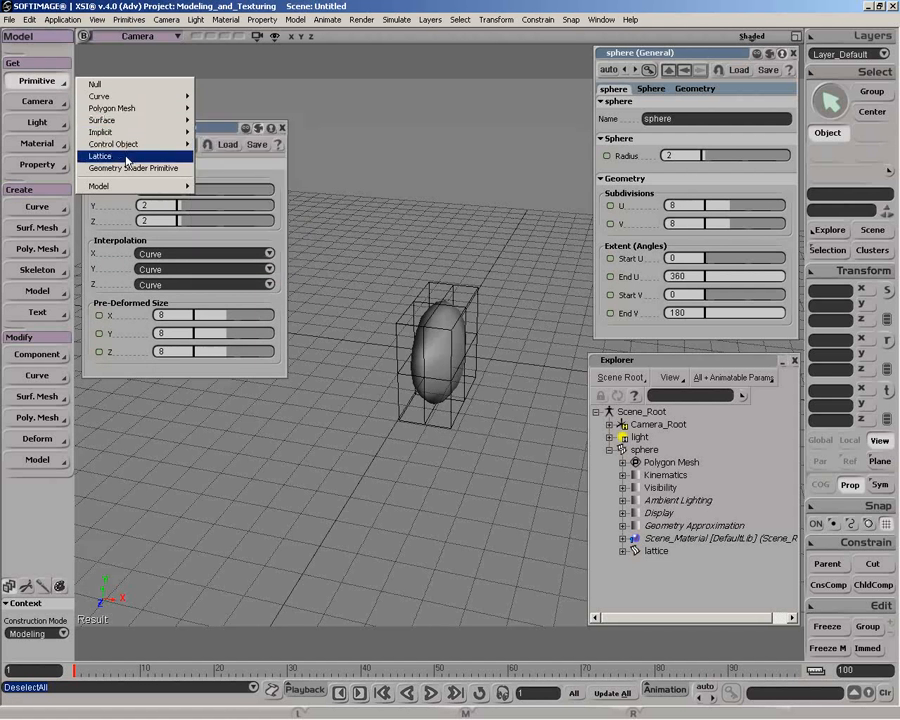
{"action": "left_click", "coordinate": [127, 159]}
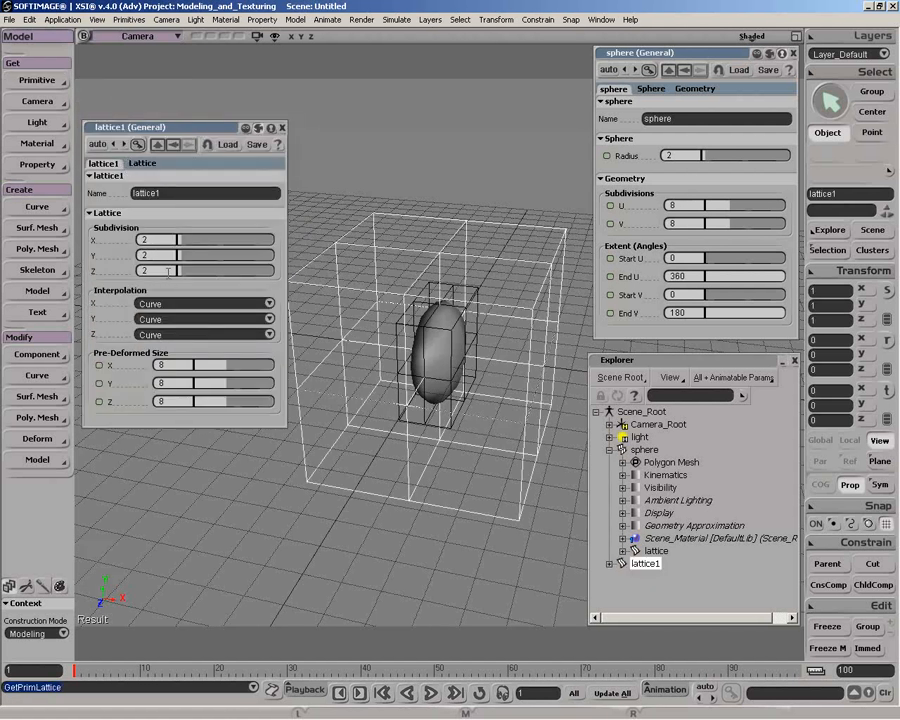
{"action": "left_click_drag", "start_coordinate": [112, 127], "coordinate": [125, 272]}
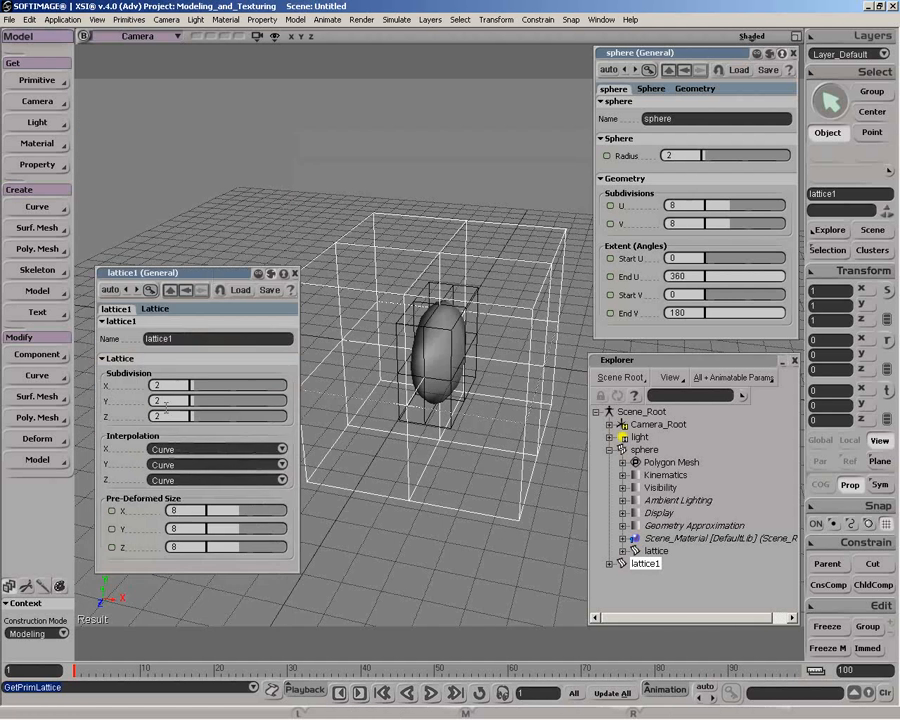
{"action": "left_click", "coordinate": [293, 273]}
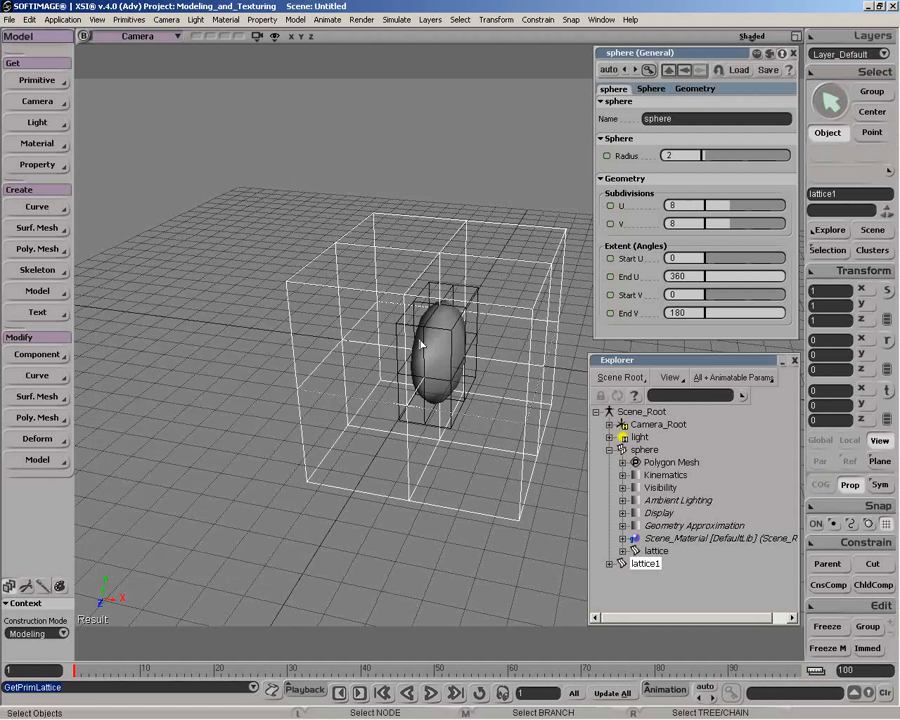
{"action": "key", "text": "Delete"}
Tag the middle slice of points across the sphere lattice's Z direction and scale them outward along X
{"action": "left_click", "coordinate": [476, 318]}
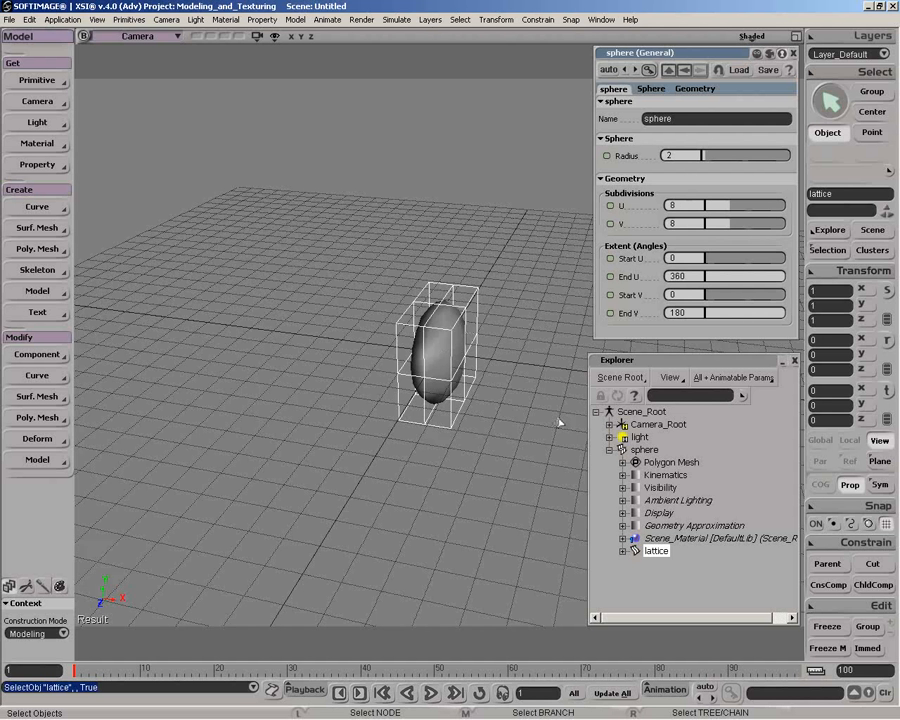
{"action": "key", "text": "o"}
{"action": "left_click_drag", "start_coordinate": [493, 415], "coordinate": [432, 380]}
{"action": "key", "text": "t"}
{"action": "left_click_drag", "start_coordinate": [415, 260], "coordinate": [457, 461]}
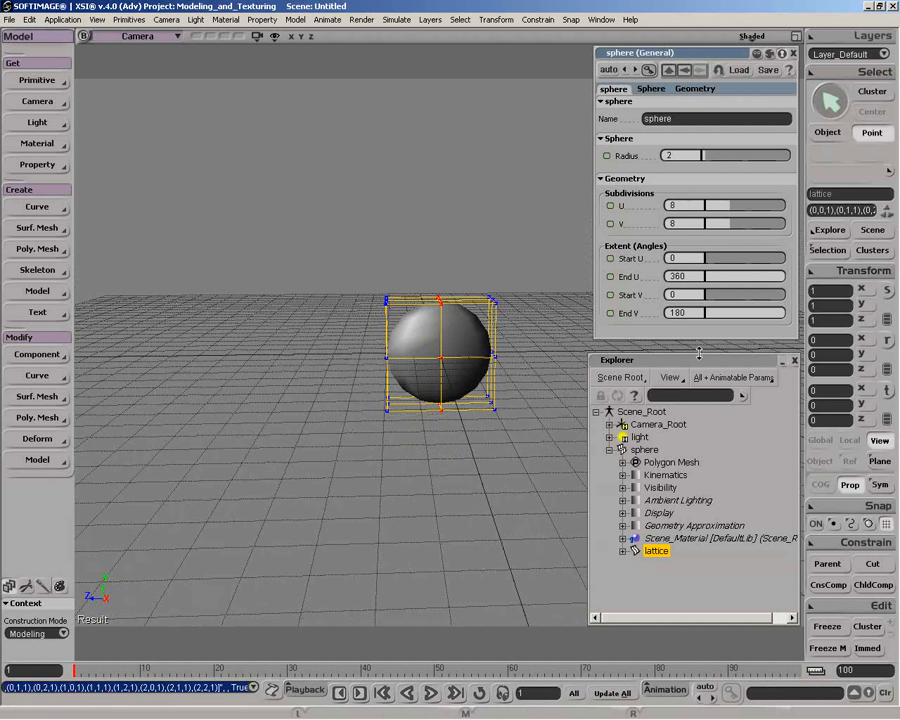
{"action": "left_click", "coordinate": [884, 319]}
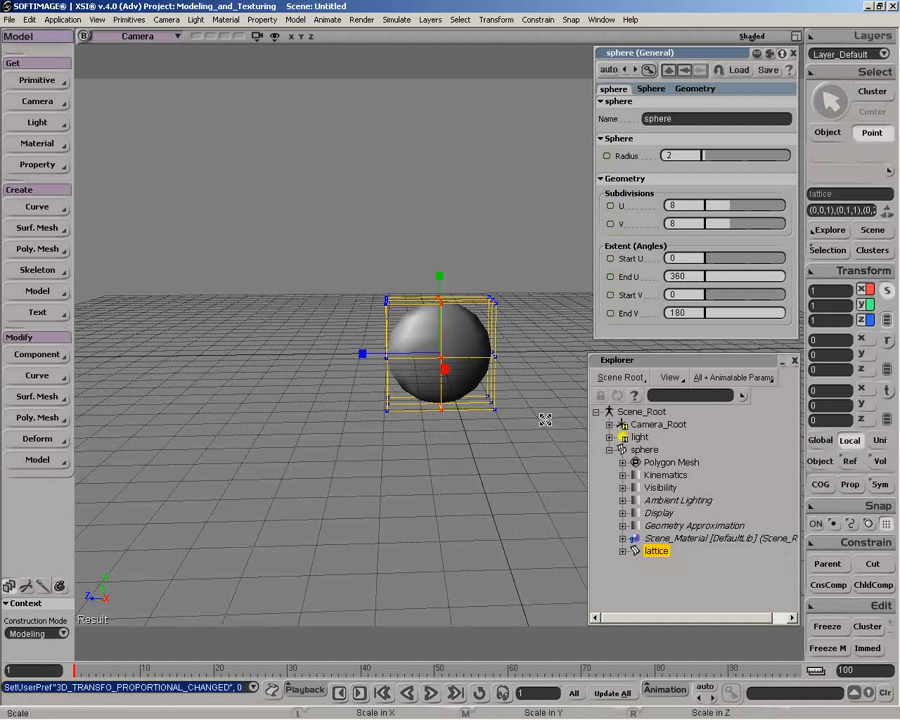
{"action": "key", "text": "o"}
{"action": "left_click_drag", "start_coordinate": [472, 401], "coordinate": [625, 365]}
{"action": "key", "text": "x"}
{"action": "key", "text": "space"}
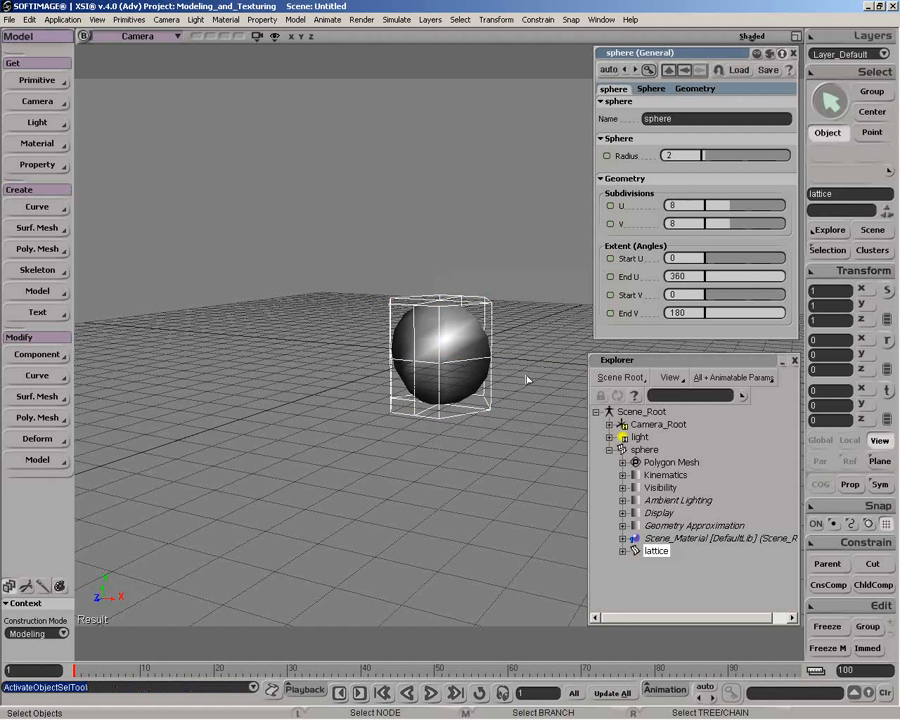
Select the sphere, move it together with its child lattice, and undo the move
{"action": "left_click", "coordinate": [644, 449]}
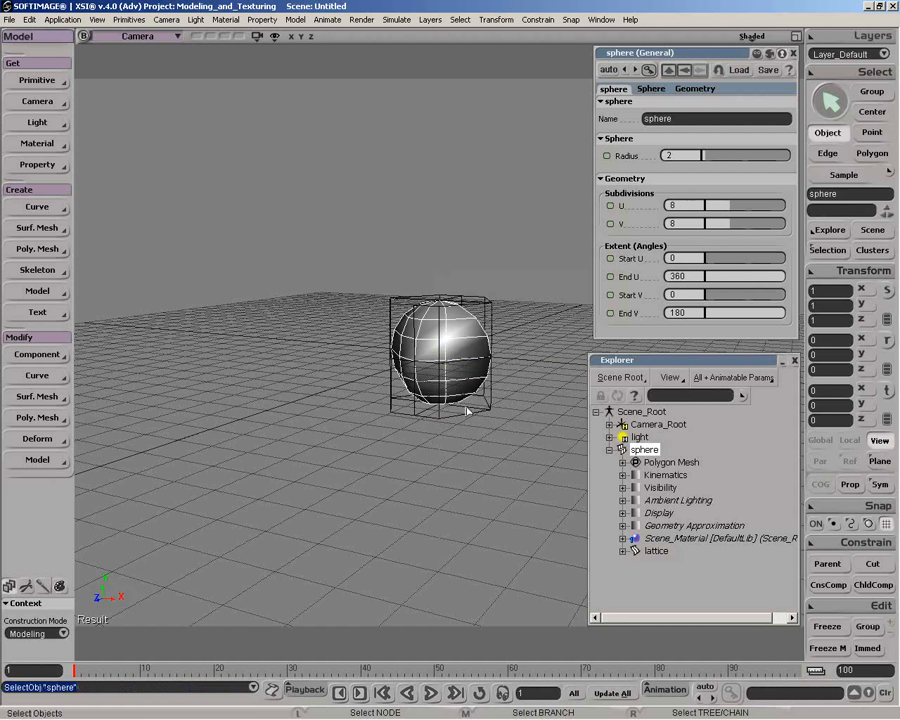
{"action": "key", "text": "c"}
{"action": "key", "text": "v"}
{"action": "left_click_drag", "start_coordinate": [448, 360], "coordinate": [441, 325]}
{"action": "key", "text": "ctrl+z"}
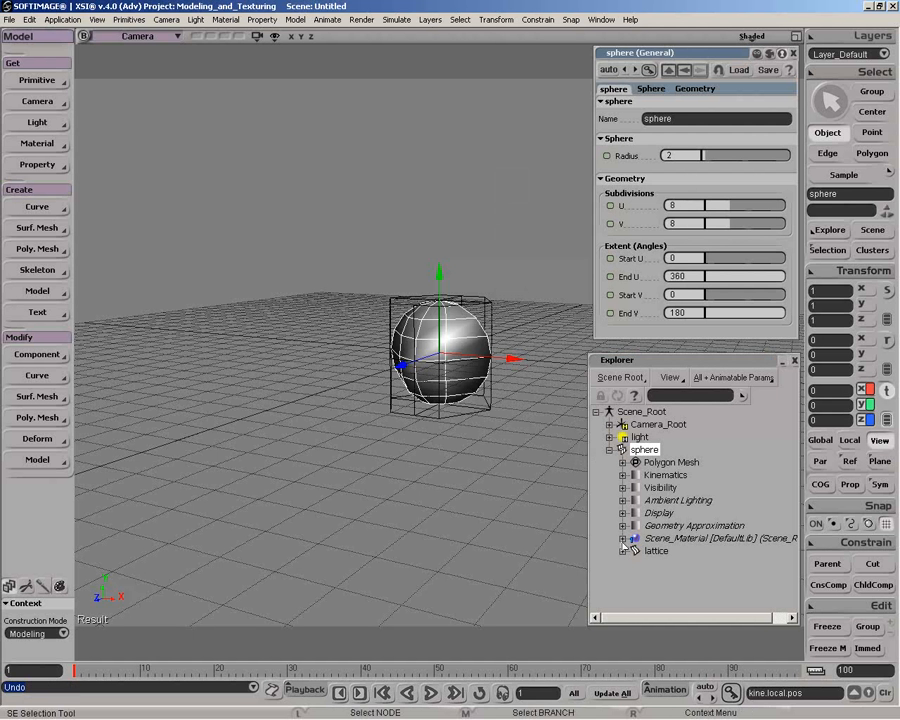
Move the sphere with child compensation turned on, undo the move, and turn child compensation off again
{"action": "left_click", "coordinate": [873, 585]}
{"action": "mouse_move", "coordinate": [438, 316]}
{"action": "left_mouse_down"}
{"action": "mouse_move", "coordinate": [451, 157]}
{"action": "mouse_move", "coordinate": [450, 321]}
{"action": "mouse_move", "coordinate": [442, 331]}
{"action": "left_mouse_up"}
{"action": "key", "text": "ctrl+z"}
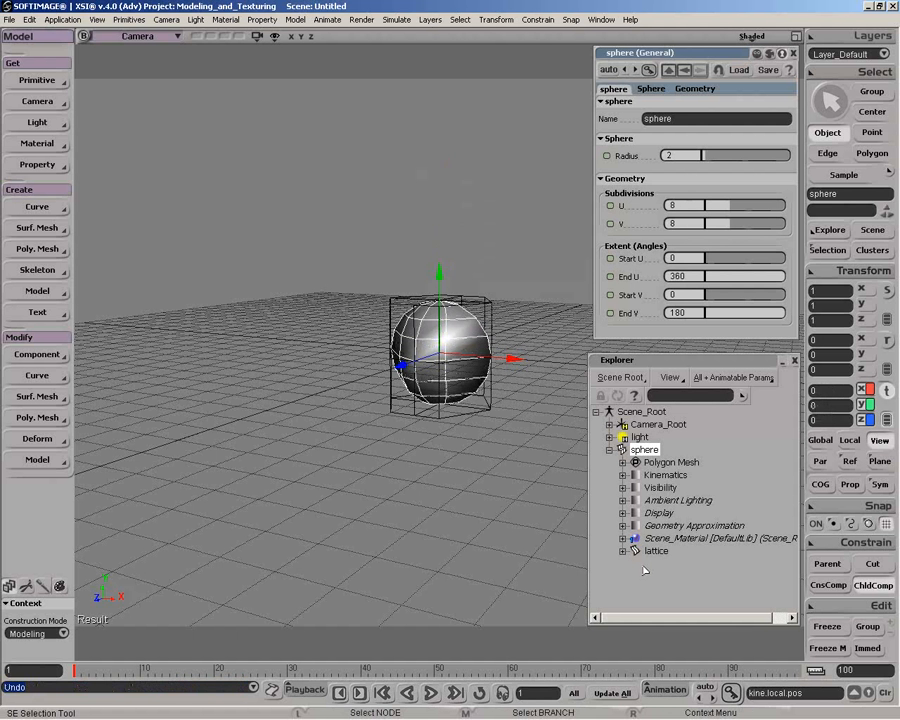
{"action": "left_click", "coordinate": [873, 585]}
Cut the lattice from its parent sphere and collapse the sphere's branch in the explorer
{"action": "left_click", "coordinate": [656, 551]}
{"action": "left_click", "coordinate": [873, 563]}
{"action": "left_click", "coordinate": [610, 450]}
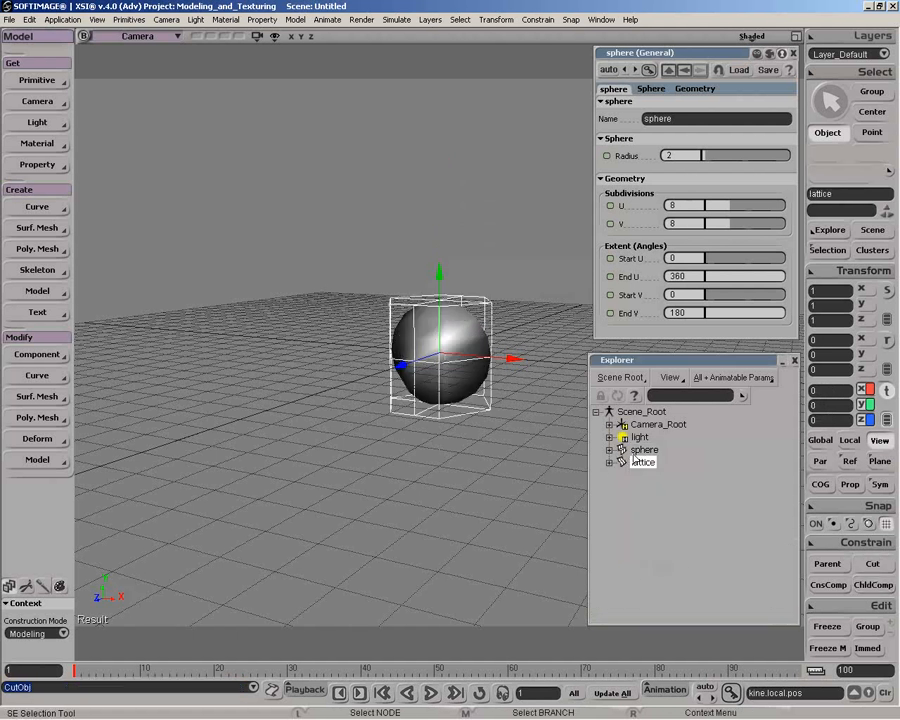
Move the sphere independently of the unparented lattice and undo the move
{"action": "key", "text": "v"}
{"action": "mouse_move", "coordinate": [438, 325]}
{"action": "left_mouse_down"}
{"action": "mouse_move", "coordinate": [435, 80]}
{"action": "mouse_move", "coordinate": [444, 340]}
{"action": "mouse_move", "coordinate": [442, 181]}
{"action": "mouse_move", "coordinate": [446, 335]}
{"action": "mouse_move", "coordinate": [455, 328]}
{"action": "left_mouse_up"}
{"action": "key", "text": "space"}
{"action": "left_click", "coordinate": [456, 322]}
{"action": "key", "text": "ctrl"}
{"action": "key", "text": "ctrl+z"}
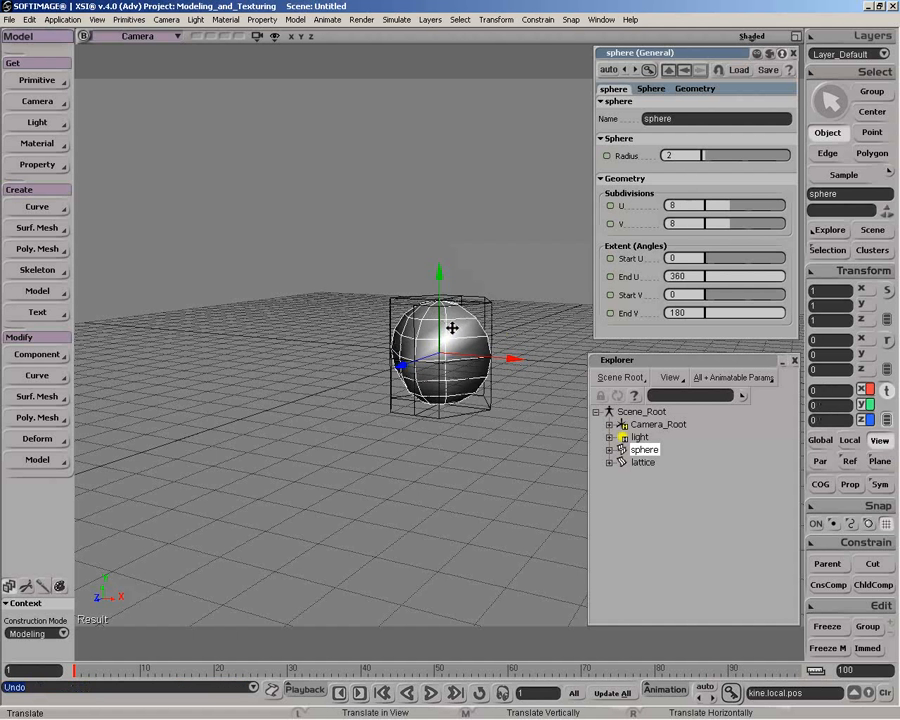
{"action": "key", "text": "space"}
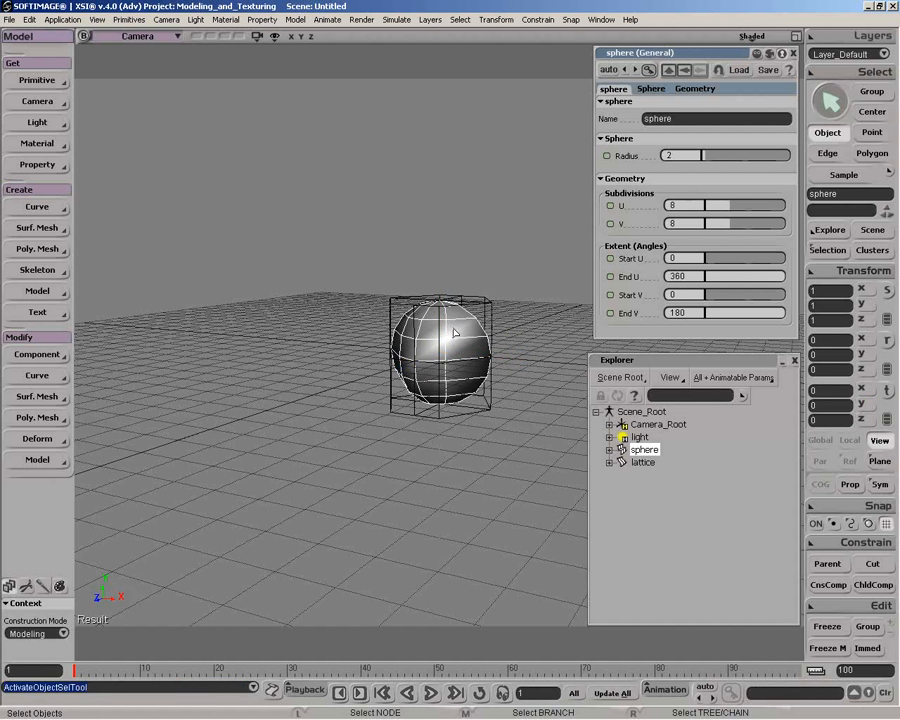
Select the unparented lattice, move it relative to the sphere, and undo the move
{"action": "left_click", "coordinate": [492, 305]}
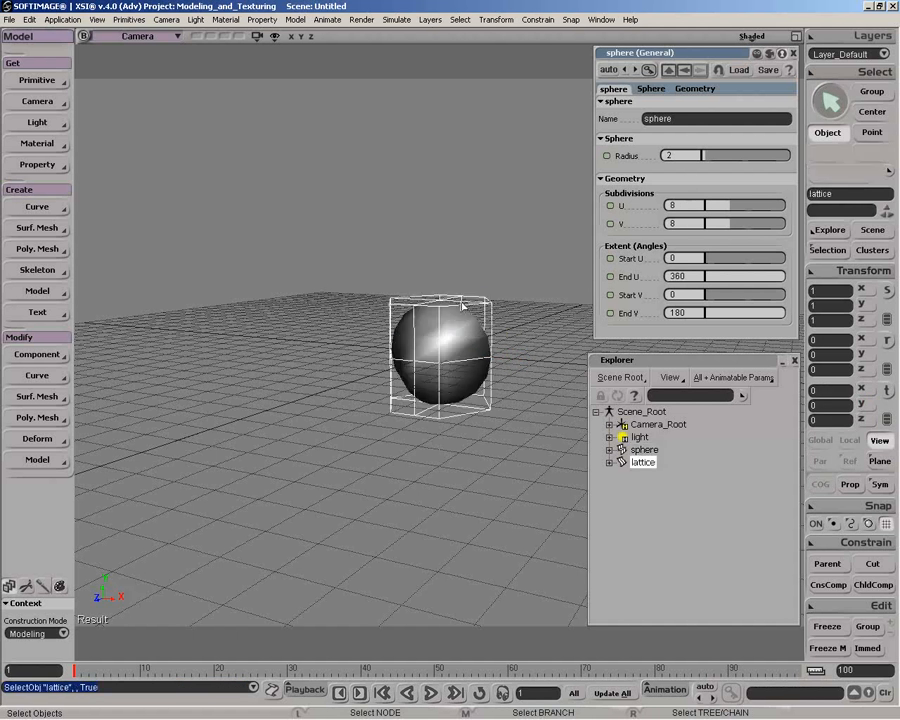
{"action": "key", "text": "v"}
{"action": "mouse_move", "coordinate": [438, 307]}
{"action": "left_mouse_down"}
{"action": "mouse_move", "coordinate": [434, 424]}
{"action": "mouse_move", "coordinate": [436, 224]}
{"action": "mouse_move", "coordinate": [490, 466]}
{"action": "mouse_move", "coordinate": [436, 346]}
{"action": "mouse_move", "coordinate": [437, 236]}
{"action": "mouse_move", "coordinate": [439, 286]}
{"action": "left_mouse_up"}
{"action": "key", "text": "ctrl+z"}
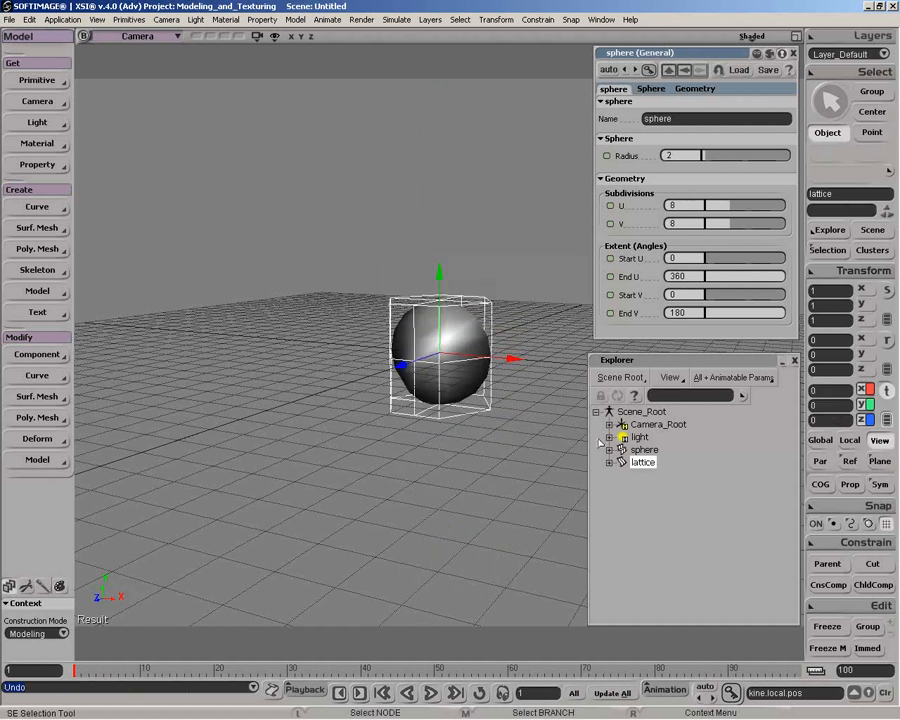
Open the Lattice operator under the sphere's polygon mesh and choose All Points (SI3D) as its deformation scope
{"action": "left_click", "coordinate": [609, 450]}
{"action": "left_click", "coordinate": [622, 463]}
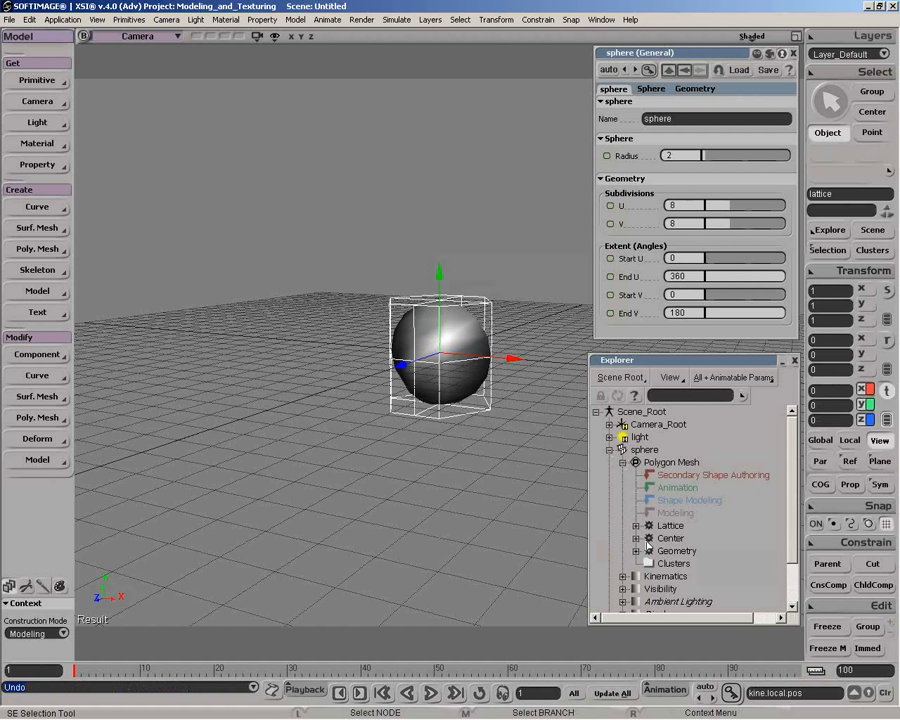
{"action": "left_click", "coordinate": [649, 526]}
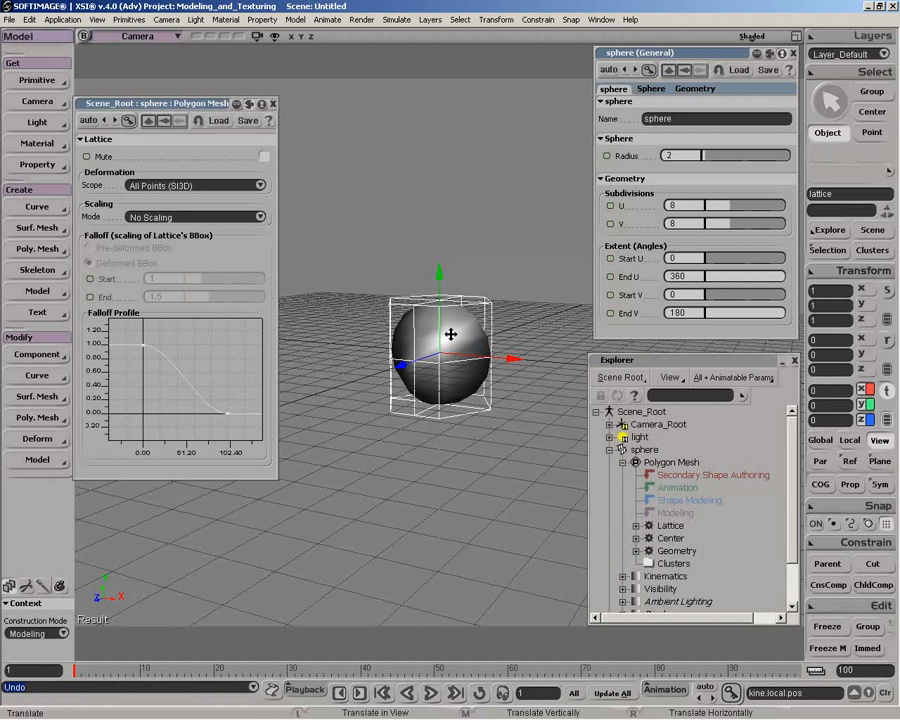
{"action": "key", "text": "space"}
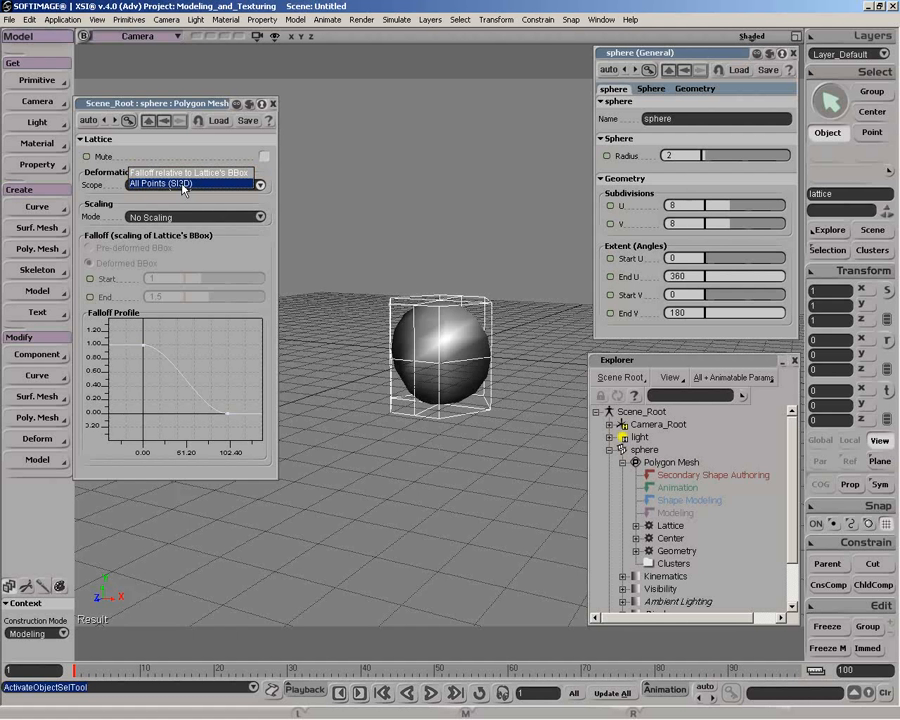
{"action": "left_click", "coordinate": [183, 185]}
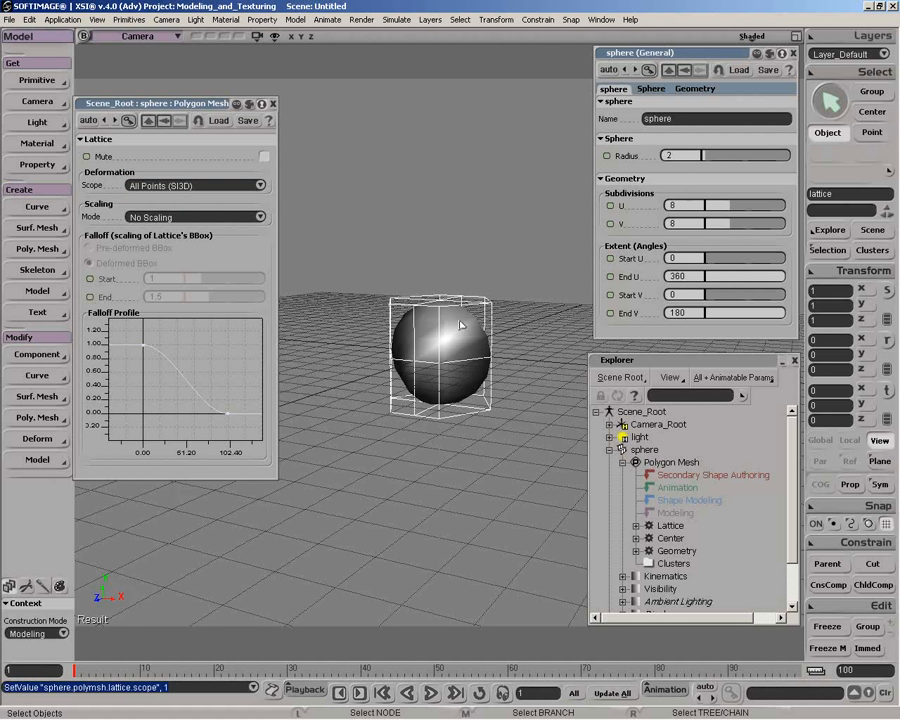
Enable the transform manipulators for translating the lattice and finish the pending match-transform pick
{"action": "key", "text": "v"}
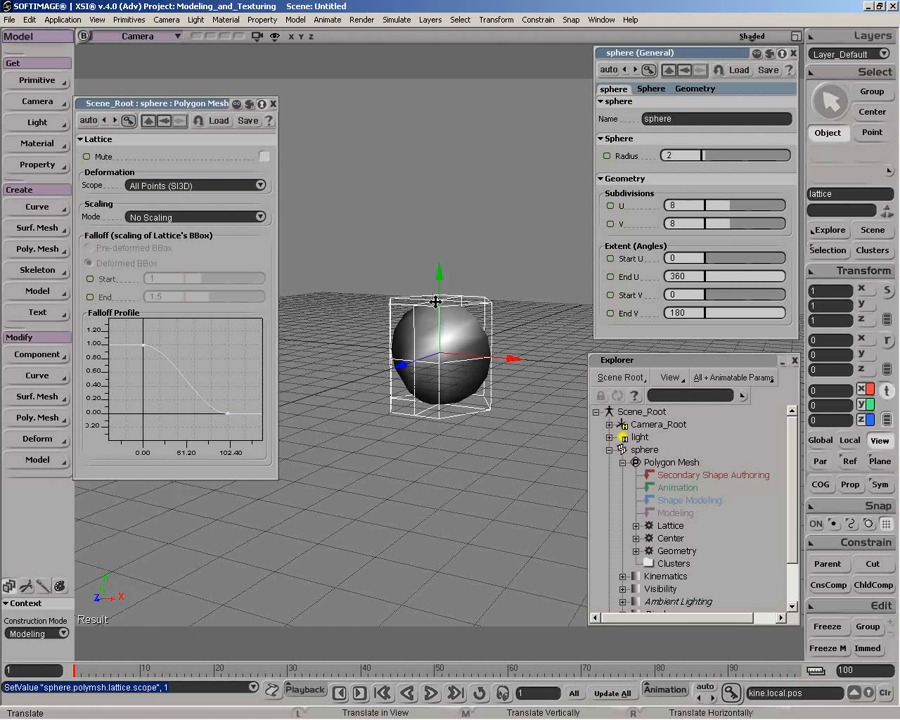
{"action": "left_click", "coordinate": [820, 272]}
{"action": "left_click", "coordinate": [620, 450]}
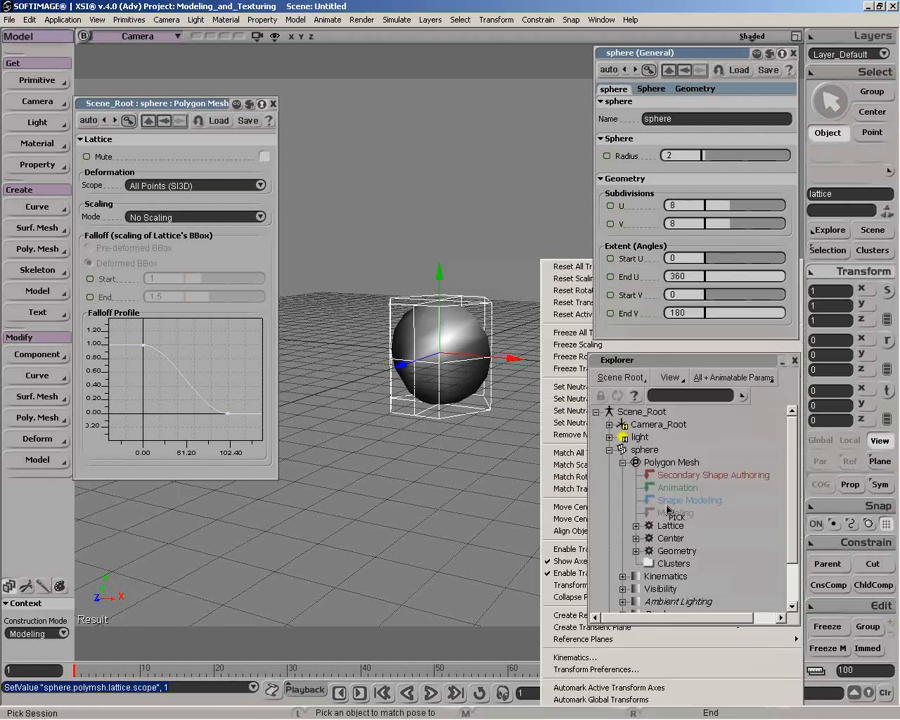
{"action": "left_click", "coordinate": [853, 275]}
{"action": "left_click", "coordinate": [652, 549]}
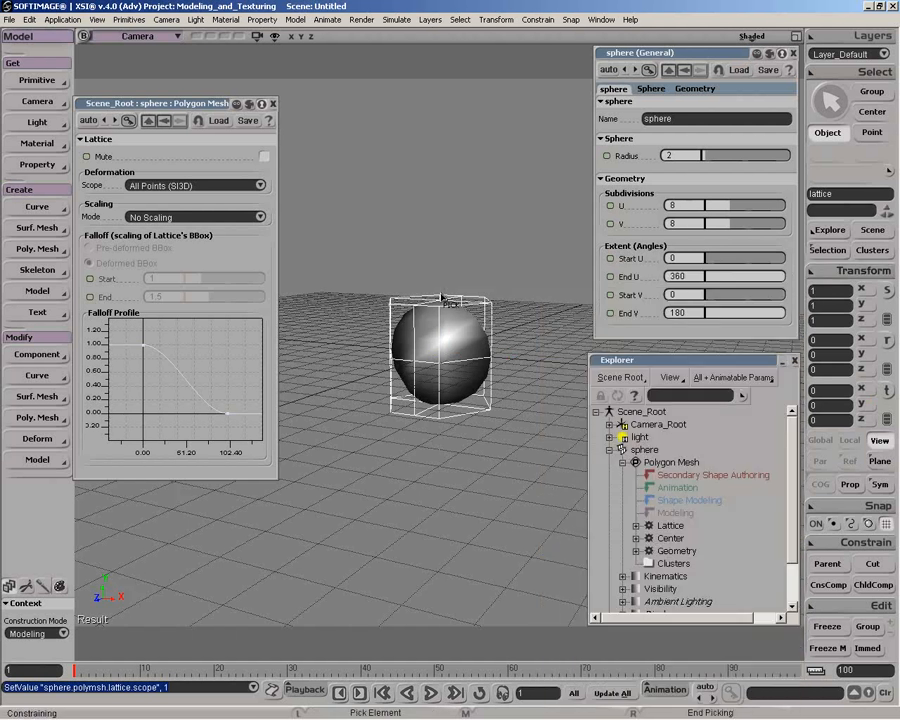
{"action": "left_click", "coordinate": [442, 296]}
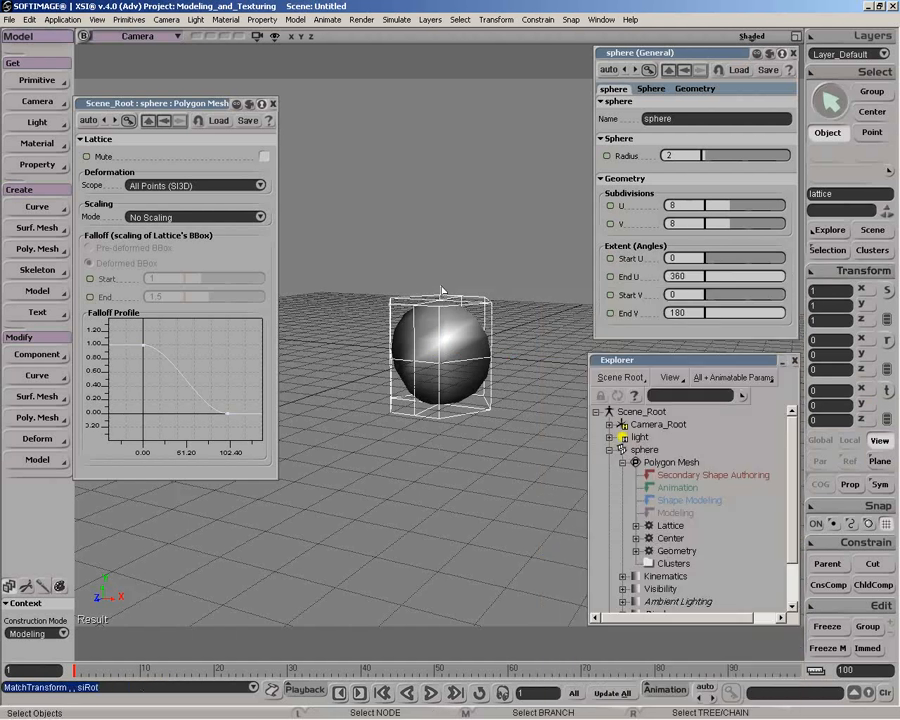
Raise the lattice to about 0.33 in Y, shift it to about 2.7 in X, and undo the X move
{"action": "key", "text": "v"}
{"action": "left_click_drag", "start_coordinate": [442, 290], "coordinate": [568, 365]}
{"action": "left_click_drag", "start_coordinate": [561, 365], "coordinate": [533, 374]}
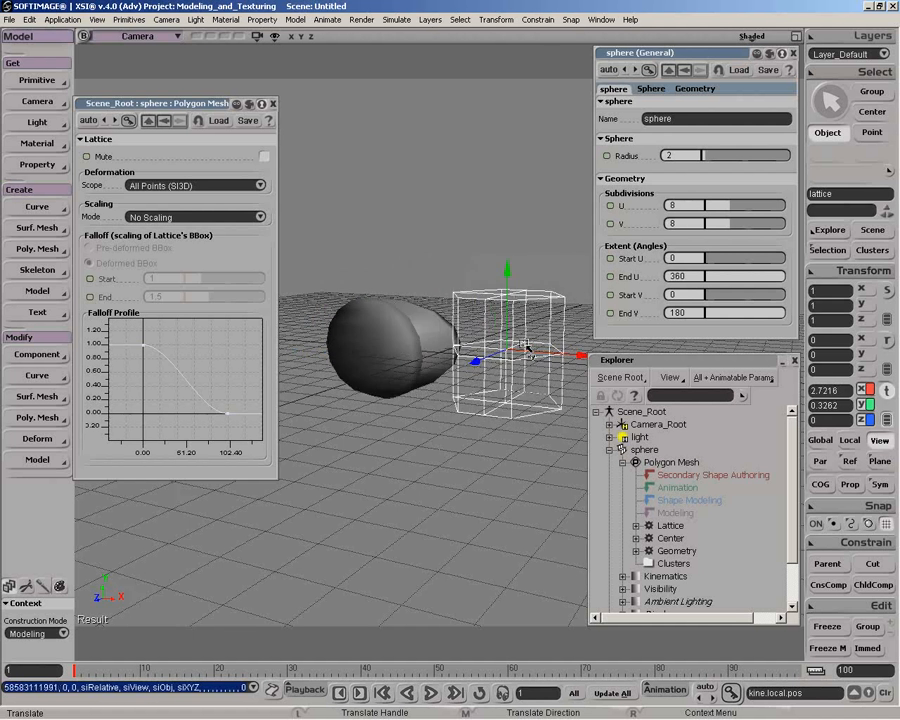
{"action": "key", "text": "ctrl+z"}
Set the deformation scope to Falloff relative to Lattice's BBox, test it by moving the lattice, and undo the move
{"action": "left_click", "coordinate": [207, 185]}
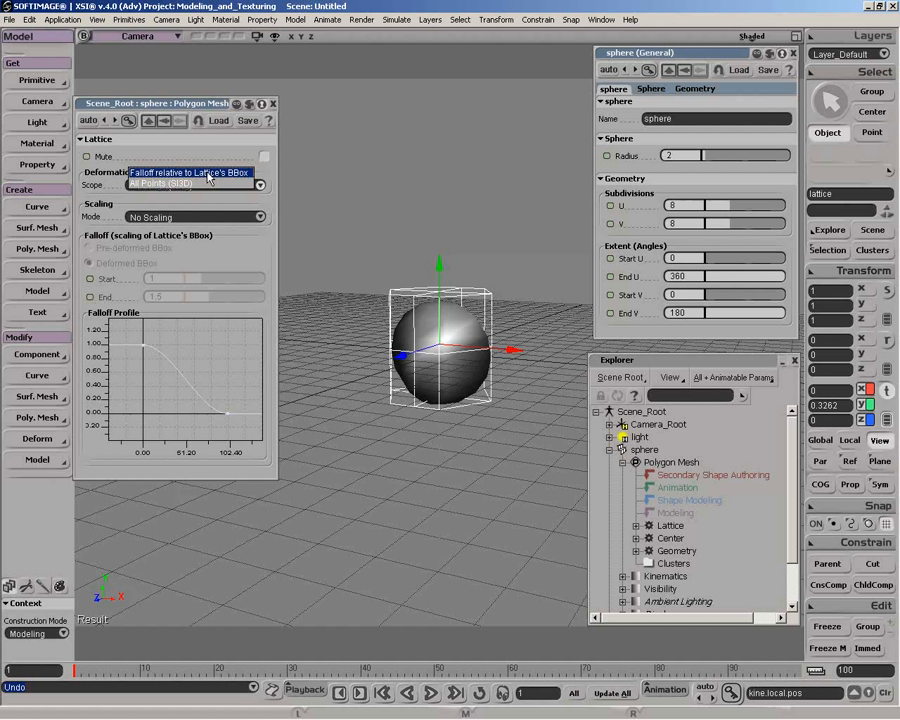
{"action": "left_click", "coordinate": [201, 172]}
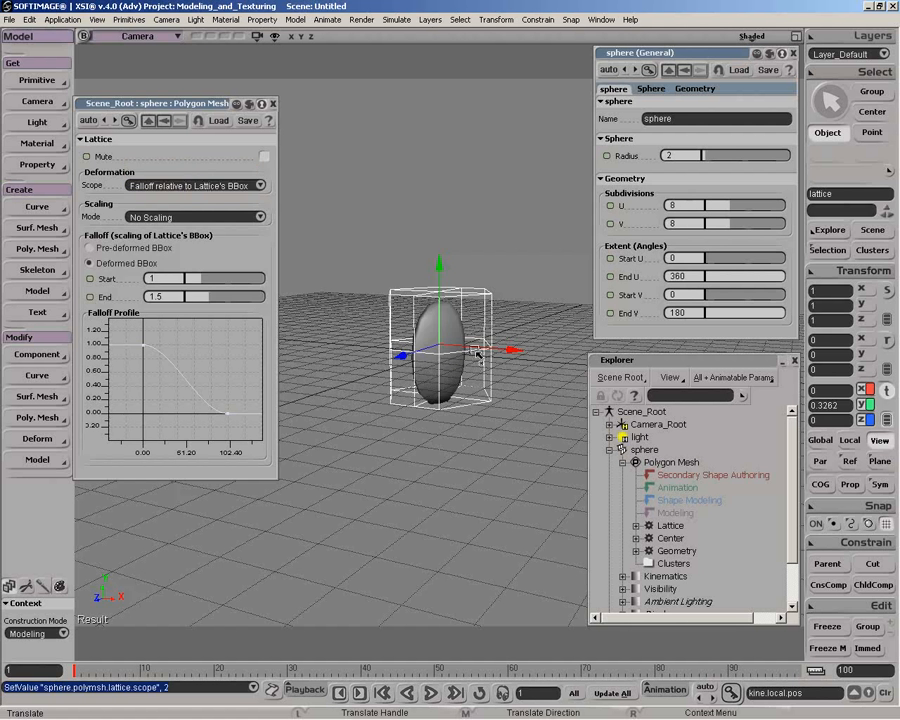
{"action": "left_click_drag", "start_coordinate": [478, 350], "coordinate": [555, 378]}
{"action": "key", "text": "ctrl+z"}
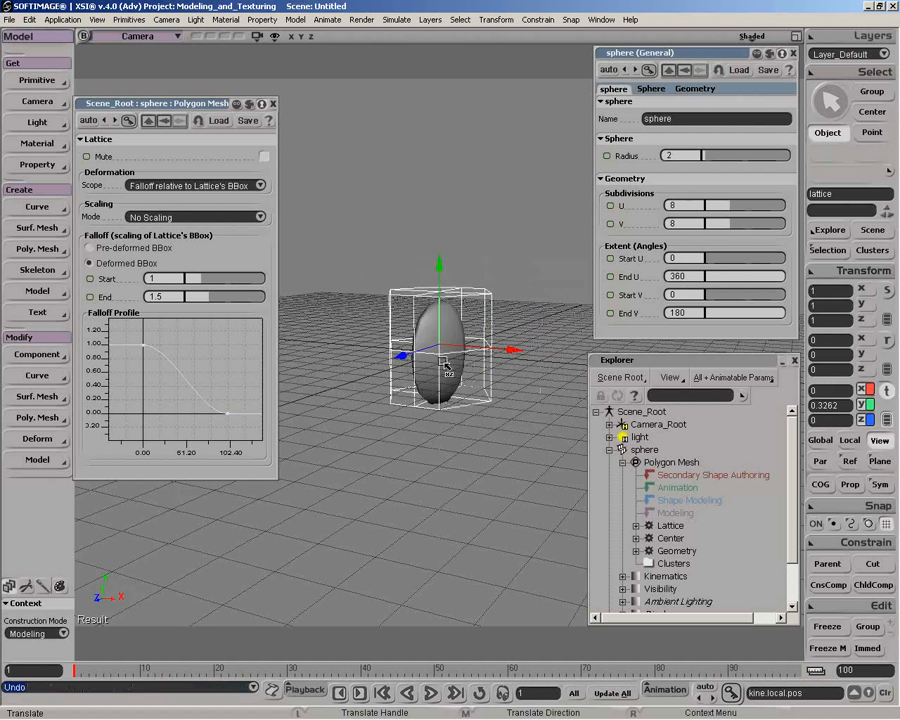
Base the falloff on the Pre-deformed BBox, test it by moving the lattice, and undo the move
{"action": "left_click", "coordinate": [95, 250]}
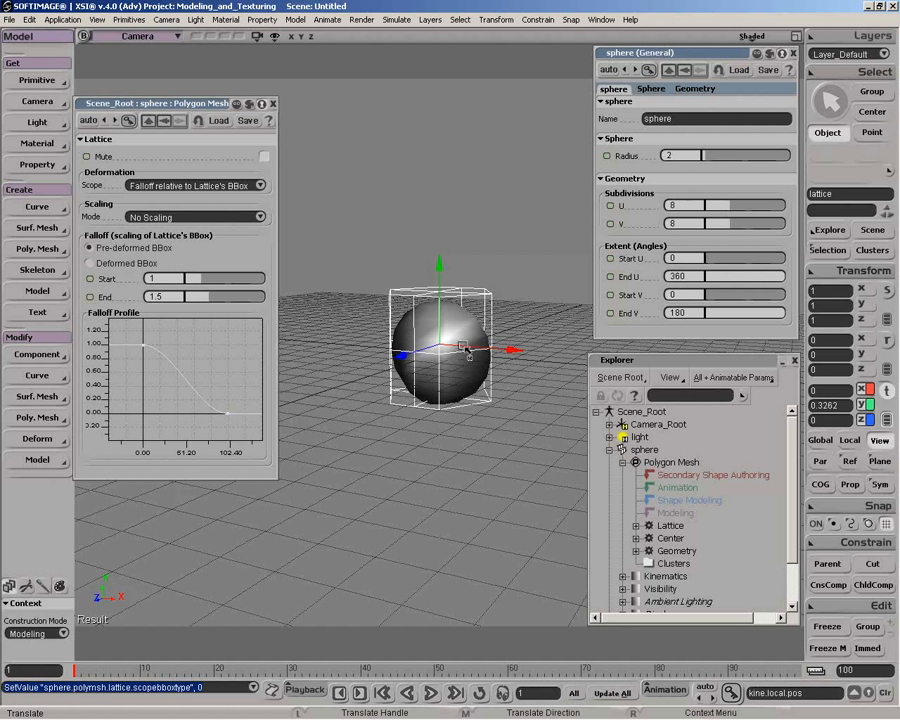
{"action": "left_click_drag", "start_coordinate": [463, 355], "coordinate": [474, 380]}
{"action": "key", "text": "ctrl+z"}
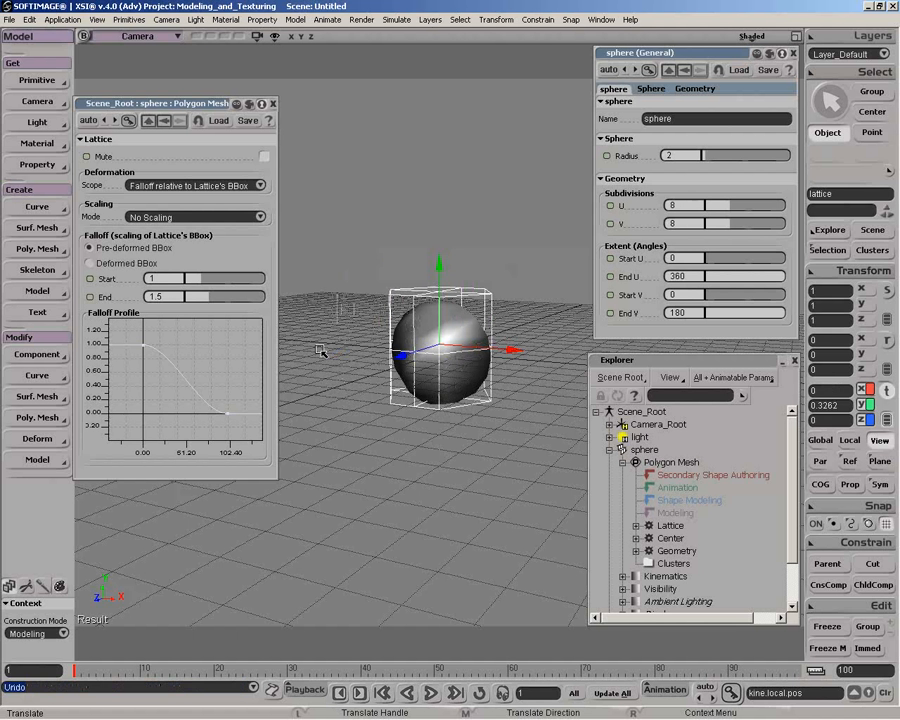
Test the Deformed BBox falloff by moving the lattice along negative X, undo the move, and restore the Pre-deformed BBox falloff
{"action": "left_click", "coordinate": [103, 263]}
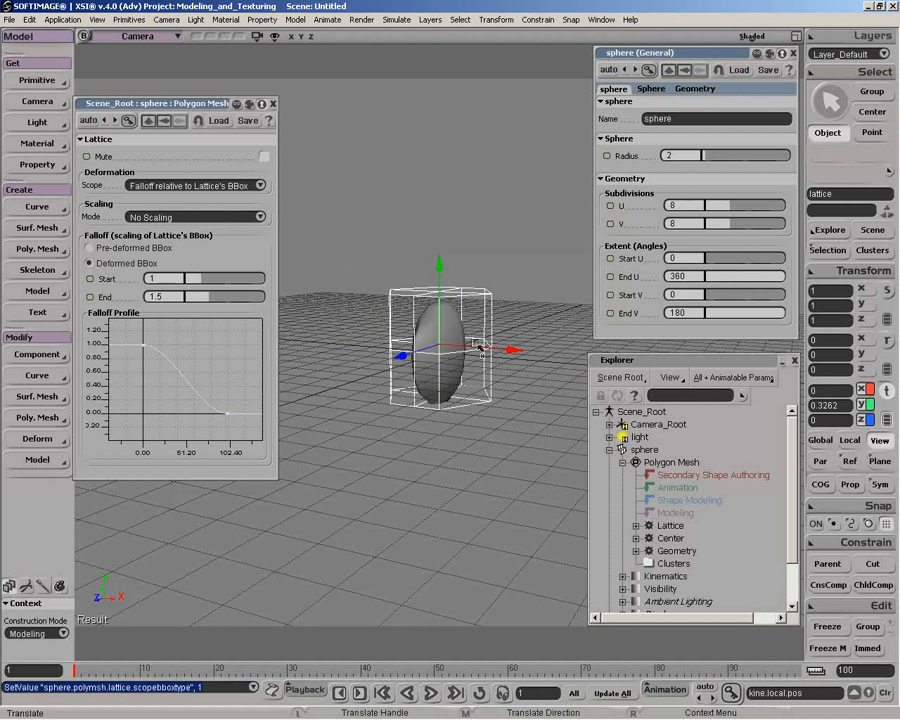
{"action": "left_click_drag", "start_coordinate": [490, 352], "coordinate": [283, 265]}
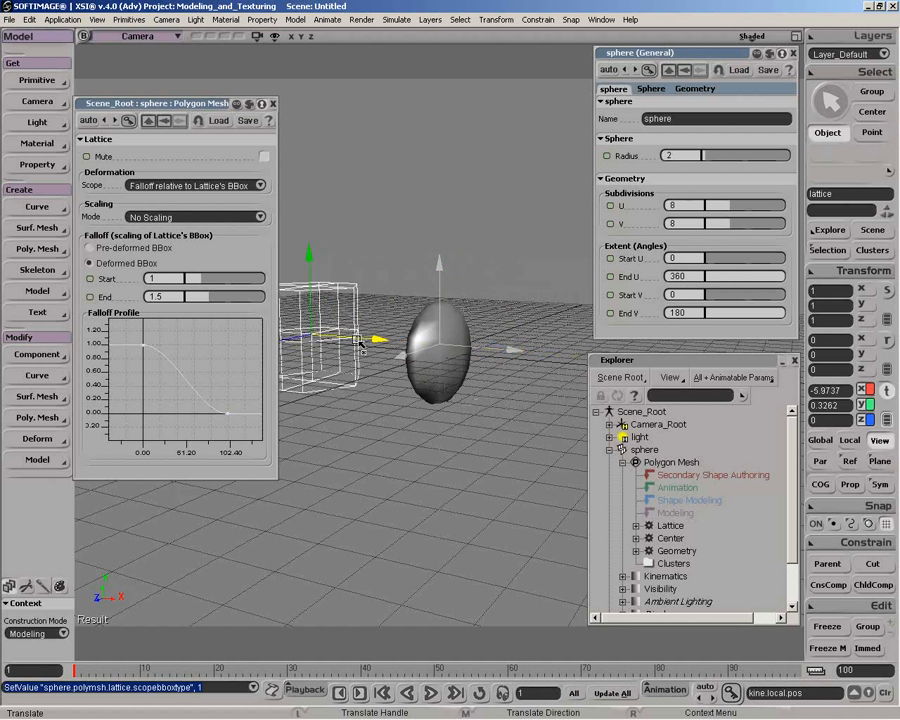
{"action": "key", "text": "ctrl+z"}
{"action": "left_click", "coordinate": [90, 247]}
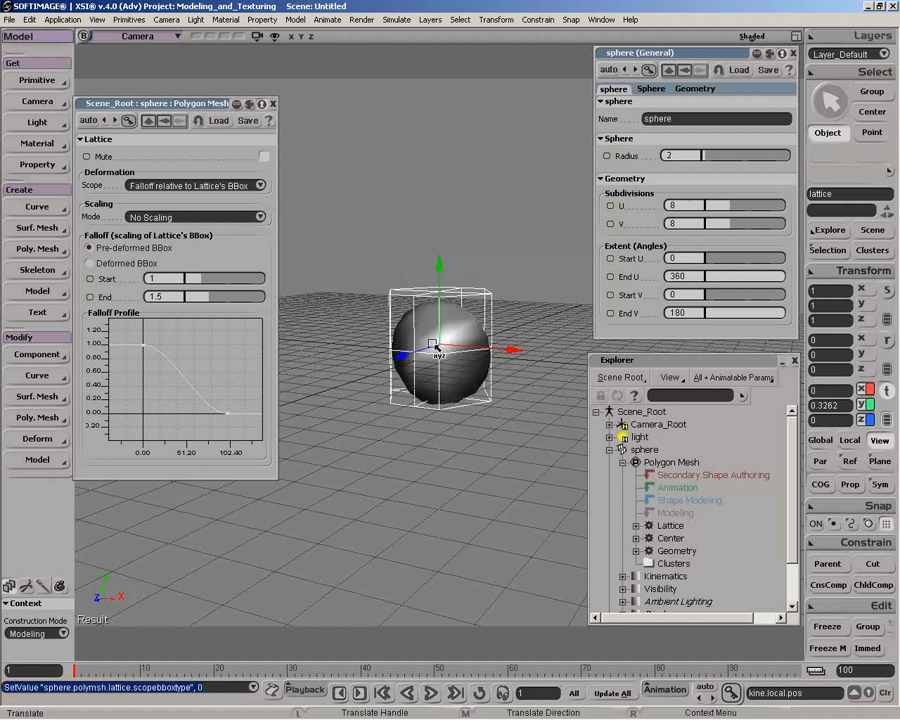
Test Pre-deformed and Deformed BBox falloff with the lattice raised to about 5.8 in Y, and return it to about 0.3 with Pre-deformed BBox
{"action": "left_click_drag", "start_coordinate": [443, 336], "coordinate": [433, 186]}
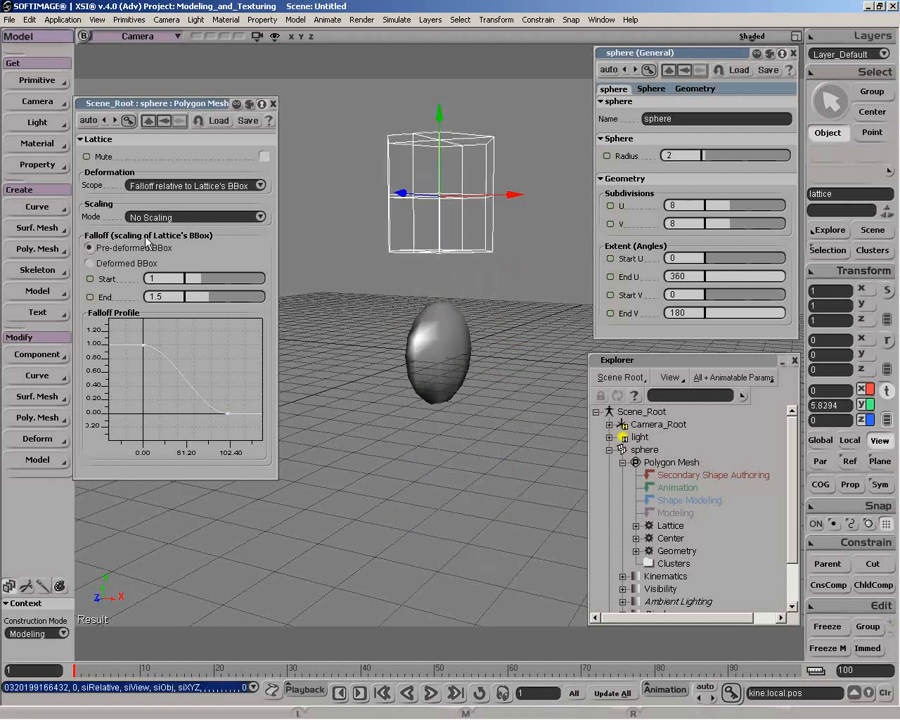
{"action": "left_click", "coordinate": [92, 263]}
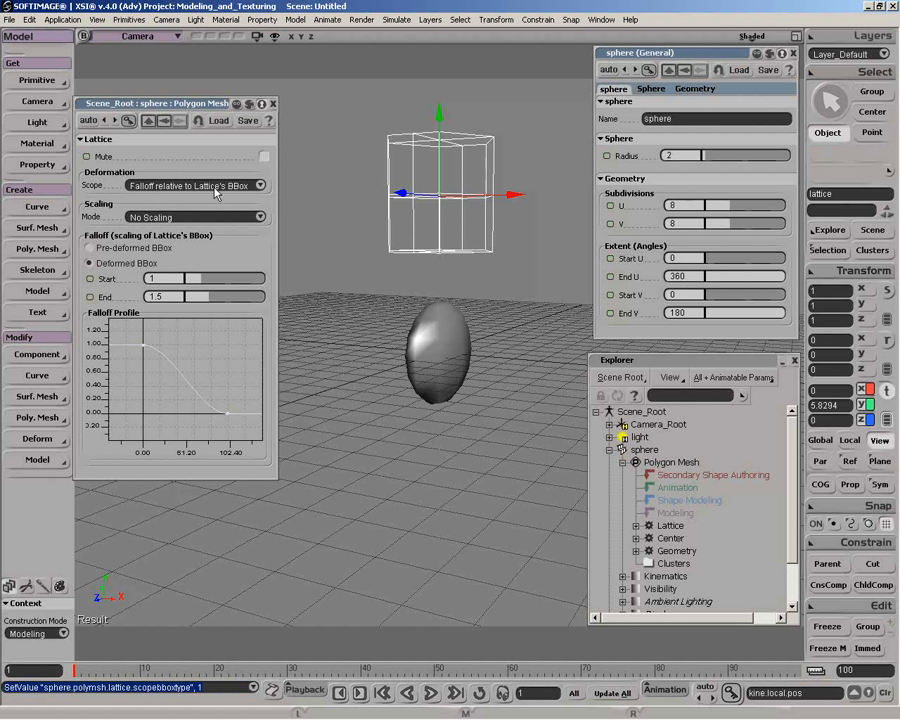
{"action": "mouse_move", "coordinate": [438, 193]}
{"action": "left_mouse_down"}
{"action": "mouse_move", "coordinate": [438, 364]}
{"action": "mouse_move", "coordinate": [437, 178]}
{"action": "mouse_move", "coordinate": [436, 196]}
{"action": "left_mouse_up"}
{"action": "key", "text": "ctrl+z"}
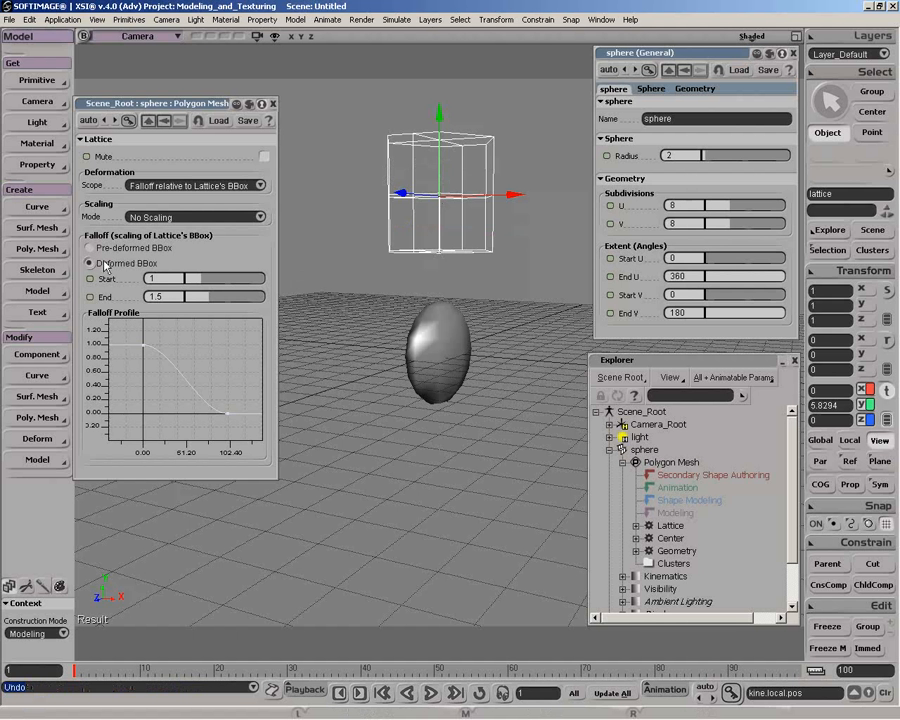
{"action": "left_click", "coordinate": [89, 247]}
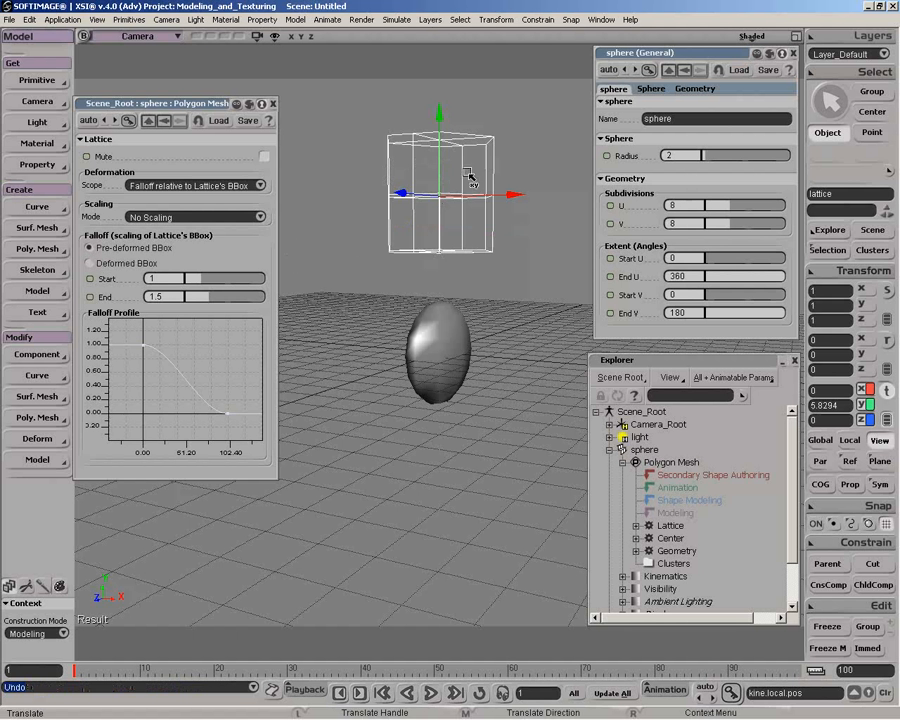
{"action": "left_click_drag", "start_coordinate": [444, 106], "coordinate": [441, 322]}
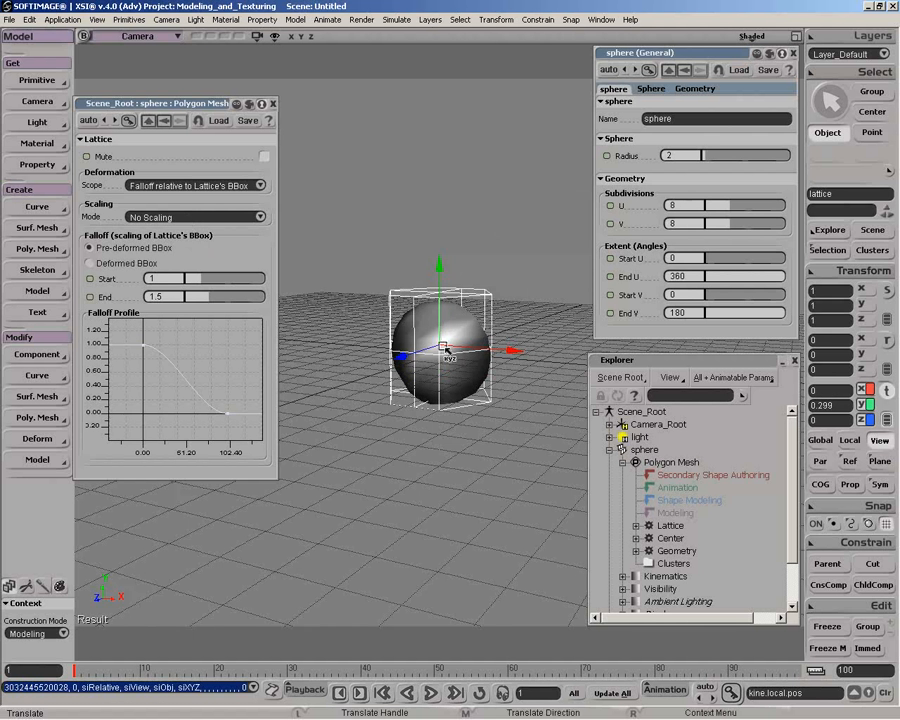
Test scaling the lattice under the No Scaling and Treat Scaling as Deformation modes, undoing each scale
{"action": "key", "text": "x"}
{"action": "left_click_drag", "start_coordinate": [445, 349], "coordinate": [503, 216]}
{"action": "key", "text": "ctrl+z"}
{"action": "left_click", "coordinate": [178, 217]}
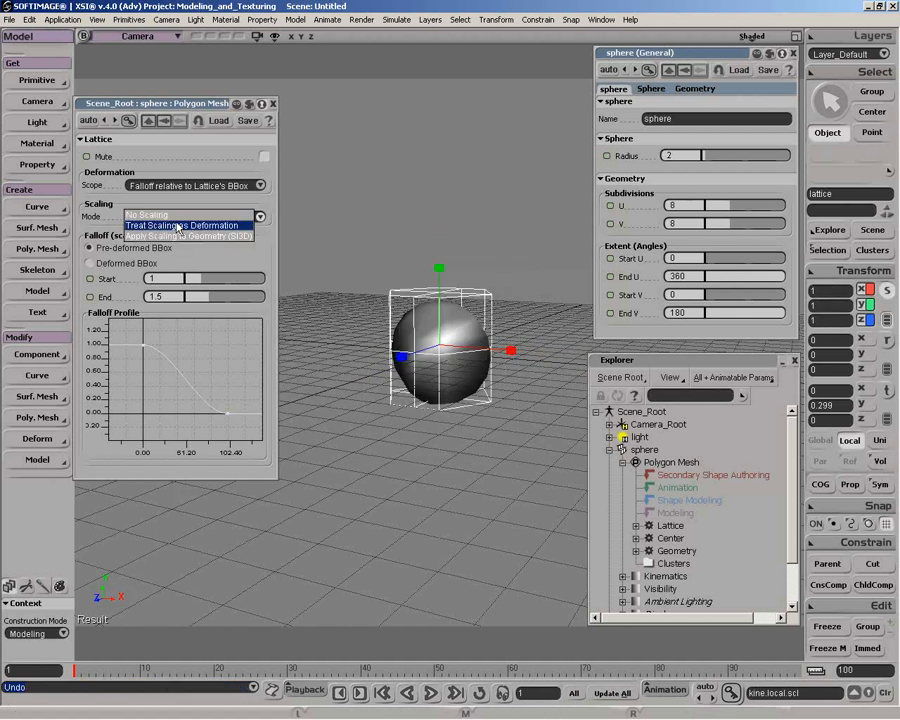
{"action": "left_click", "coordinate": [178, 226]}
{"action": "left_click_drag", "start_coordinate": [313, 245], "coordinate": [434, 352]}
{"action": "key", "text": "ctrl+z"}
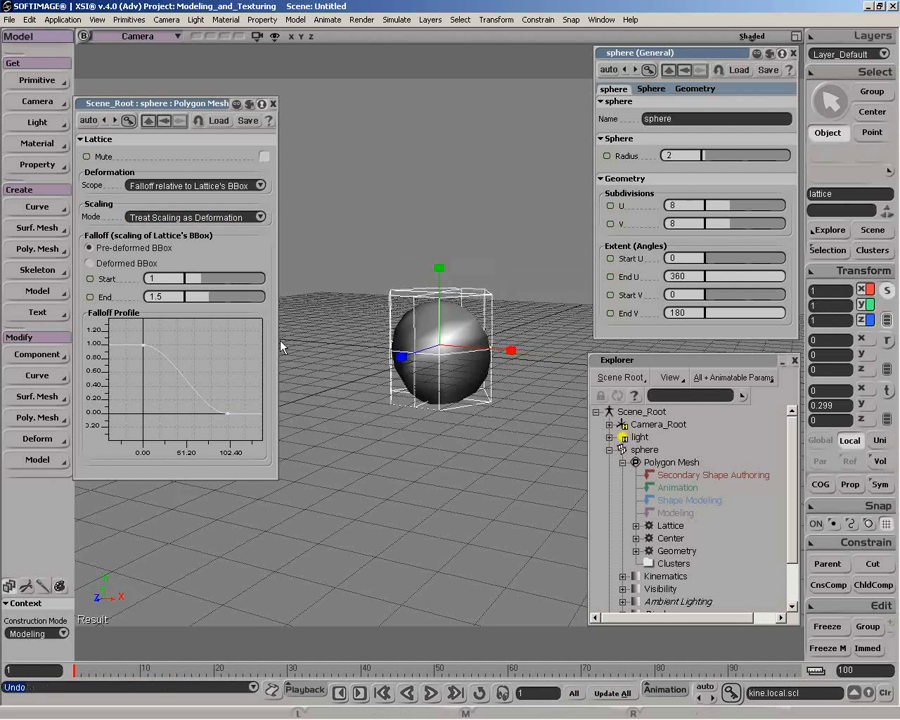
Set the mode to Apply Scaling to Geometry and the scope to All Points, test by scaling the lattice, and undo the scale
{"action": "left_click", "coordinate": [205, 217]}
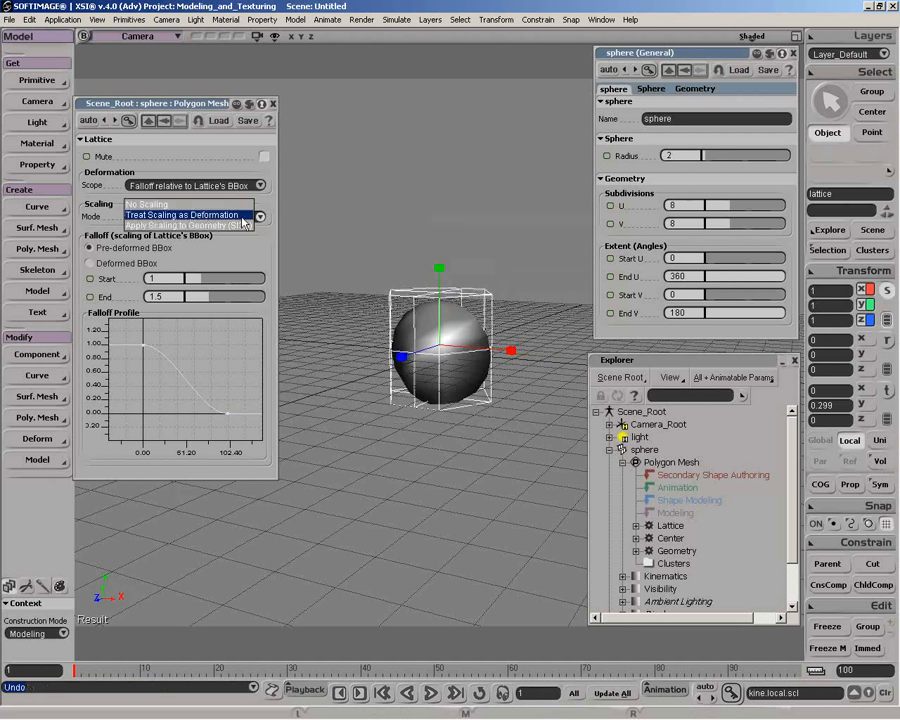
{"action": "left_click", "coordinate": [241, 225]}
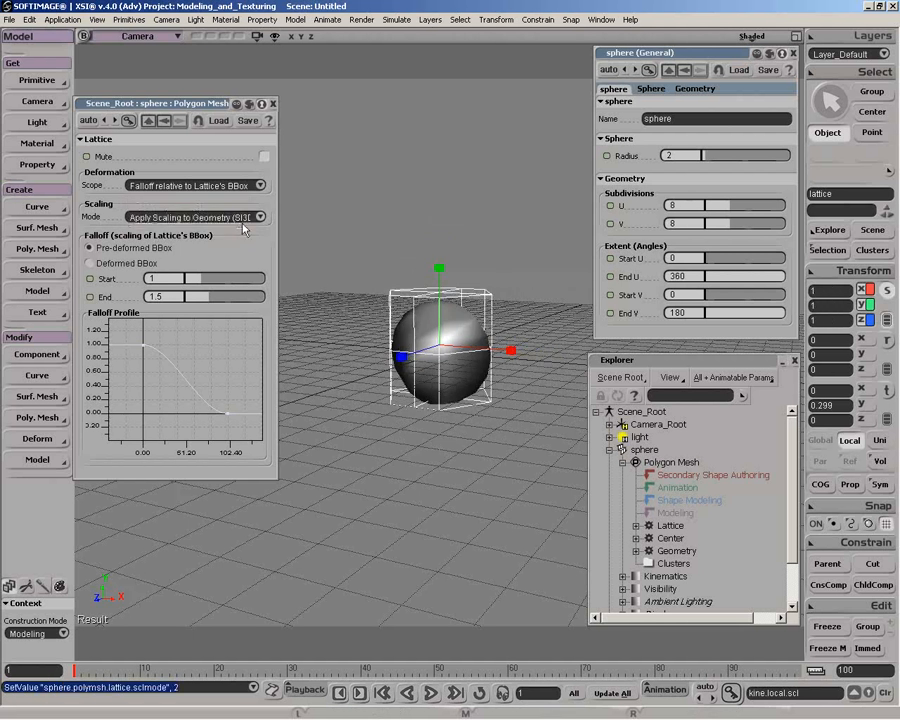
{"action": "left_click", "coordinate": [243, 187]}
{"action": "left_click", "coordinate": [160, 137]}
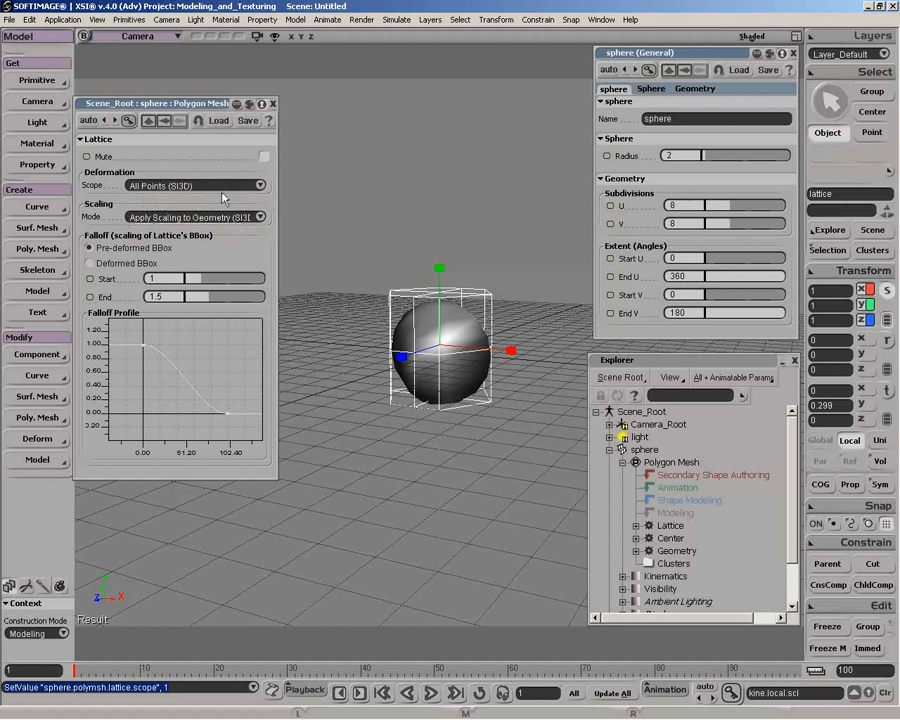
{"action": "left_click_drag", "start_coordinate": [440, 348], "coordinate": [541, 241]}
{"action": "key", "text": "ctrl+z"}
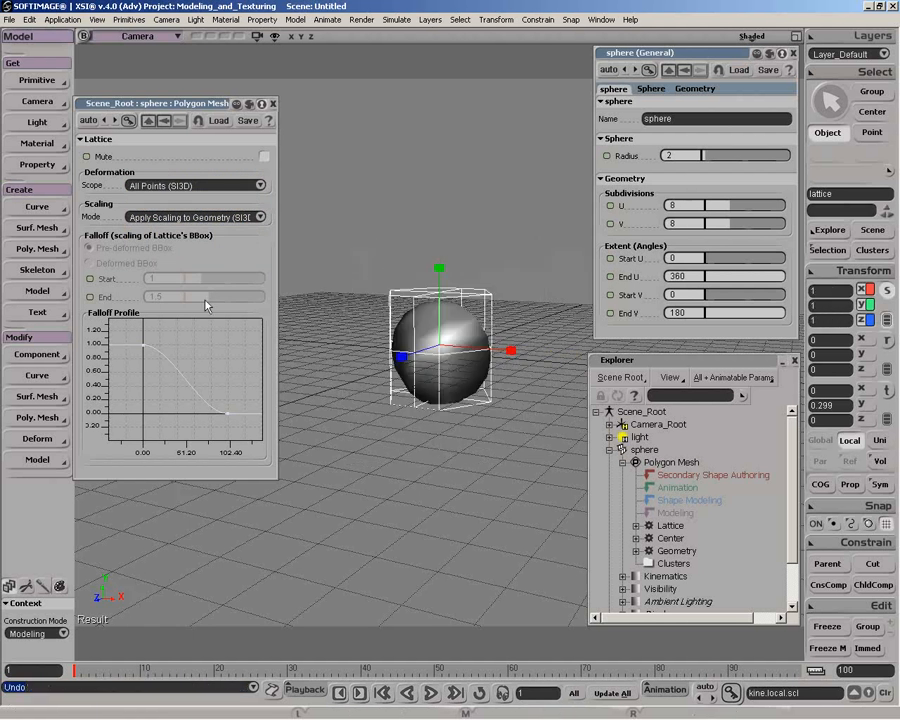
Return the deformation scope to Falloff relative to Lattice's BBox and set the falloff start to 0.221 and end to 2.124
{"action": "key", "text": "space"}
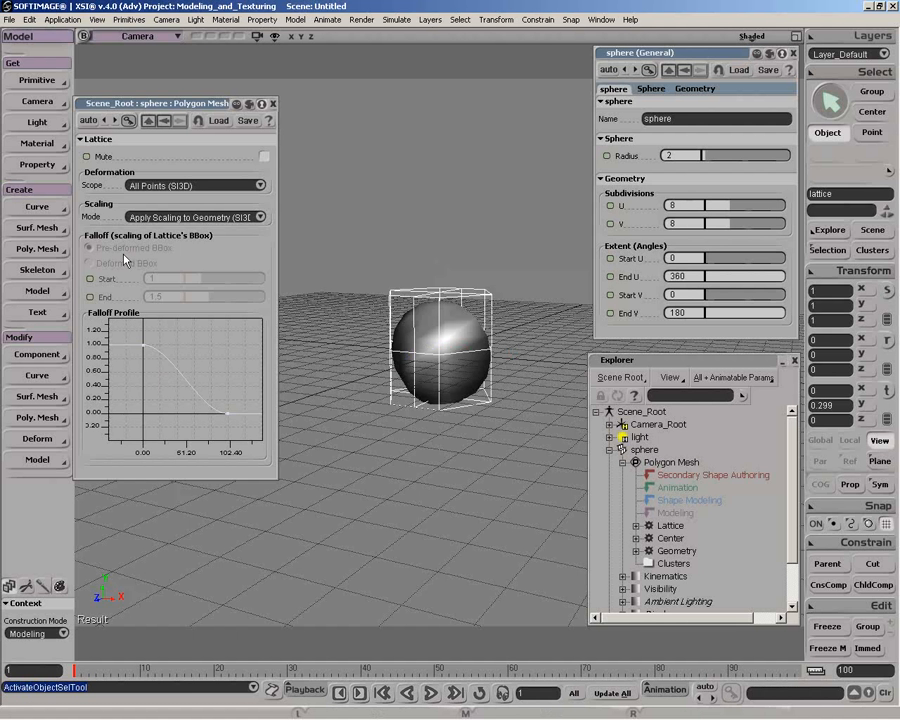
{"action": "left_click", "coordinate": [195, 185]}
{"action": "left_click", "coordinate": [200, 176]}
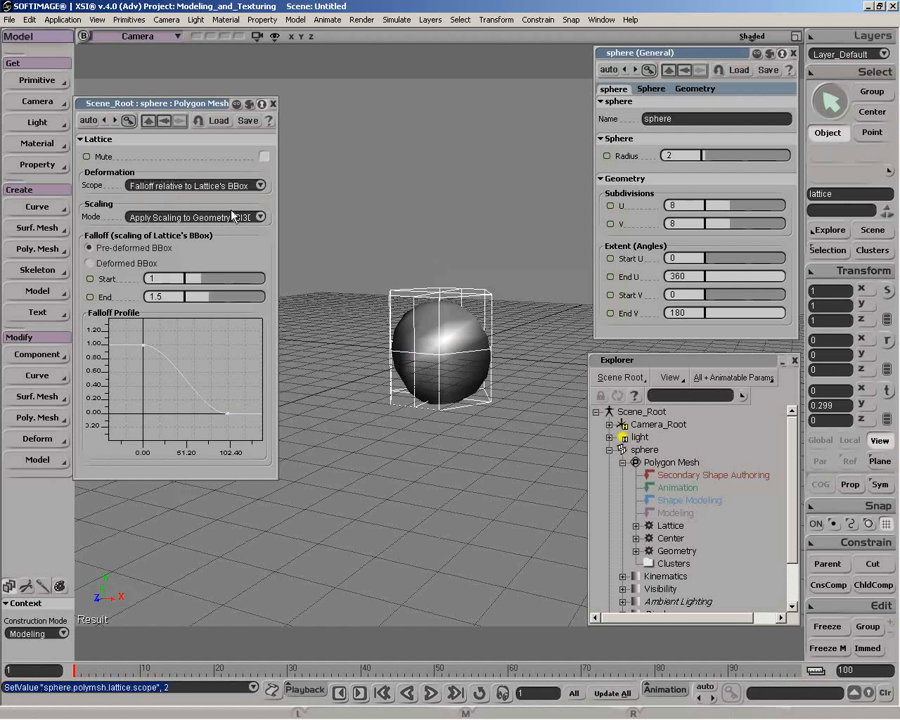
{"action": "mouse_move", "coordinate": [201, 280]}
{"action": "left_mouse_down"}
{"action": "mouse_move", "coordinate": [190, 285]}
{"action": "mouse_move", "coordinate": [213, 297]}
{"action": "left_mouse_up"}
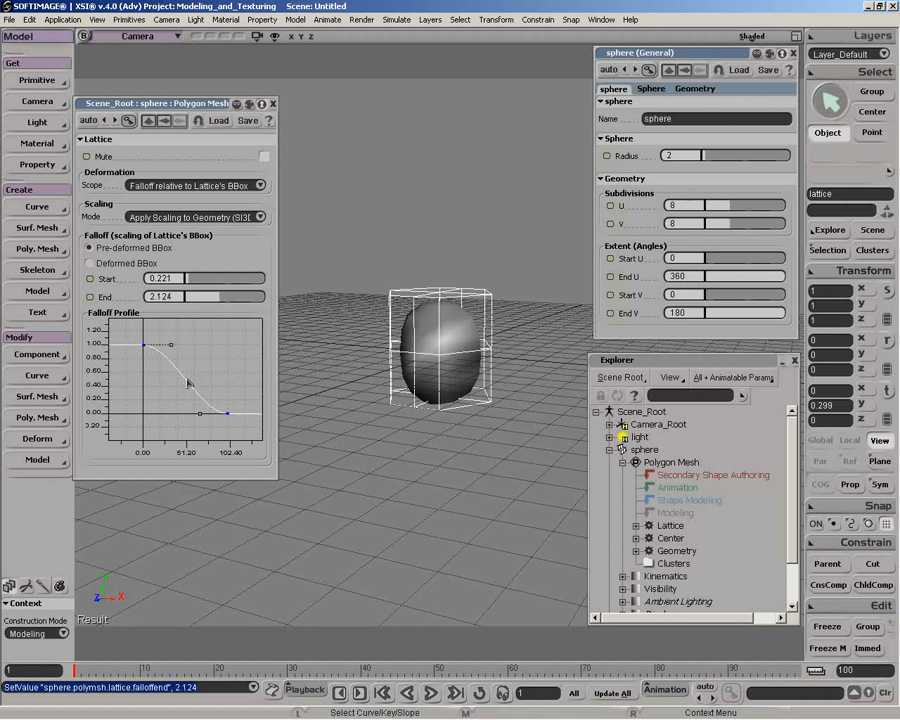
Reshape the falloff profile with two extra keys forming a dip and a peak, set the falloff start to 0.752, and choose another scaling mode
{"action": "key", "text": "i"}
{"action": "left_click_drag", "start_coordinate": [186, 381], "coordinate": [208, 358]}
{"action": "left_click_drag", "start_coordinate": [188, 280], "coordinate": [207, 281]}
{"action": "left_click", "coordinate": [181, 219]}
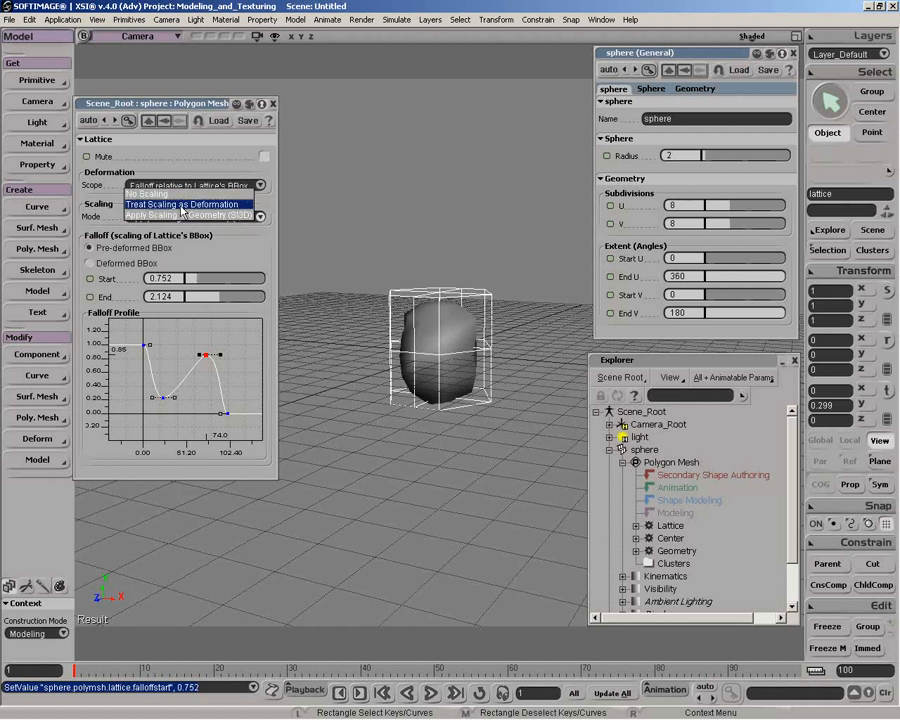
{"action": "left_click", "coordinate": [181, 201]}
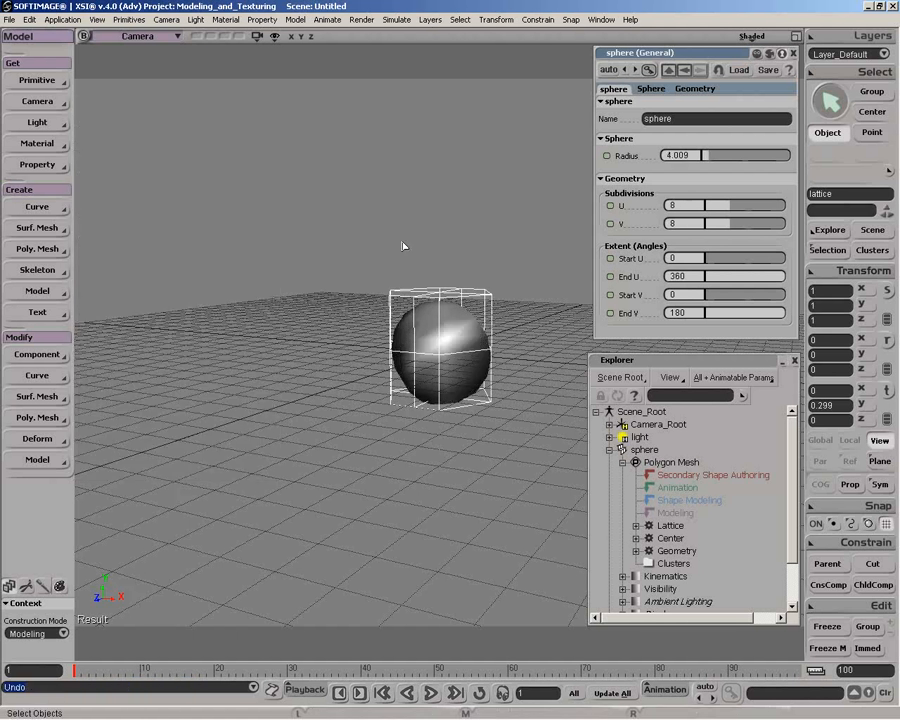
Delete the existing lattice and create a new lattice primitive around the sphere
{"action": "key", "text": "Delete"}
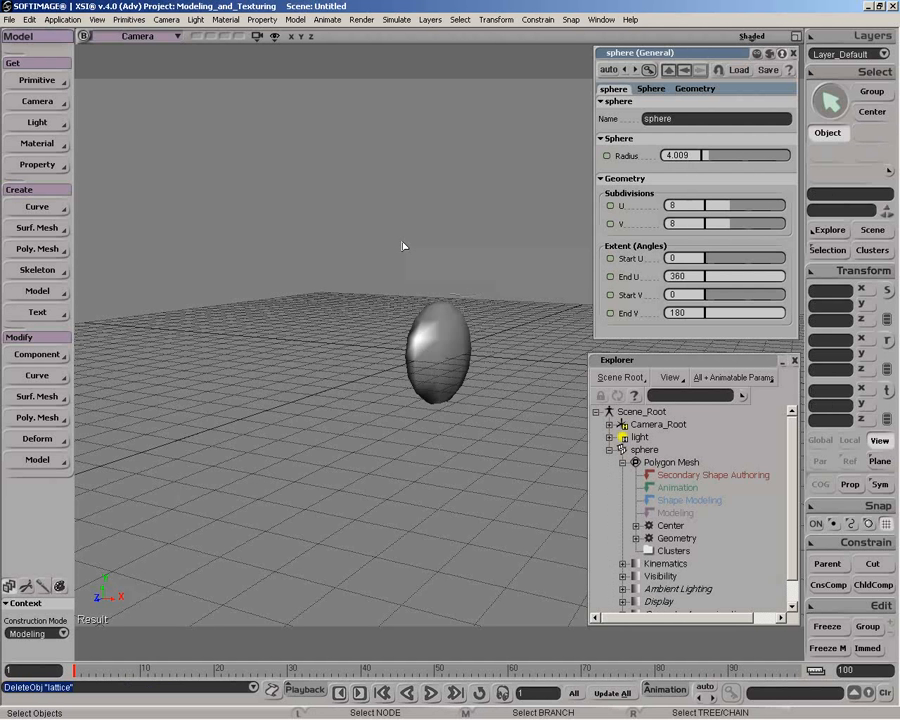
{"action": "left_click", "coordinate": [452, 350]}
{"action": "right_click_drag", "start_coordinate": [450, 350], "coordinate": [466, 352]}
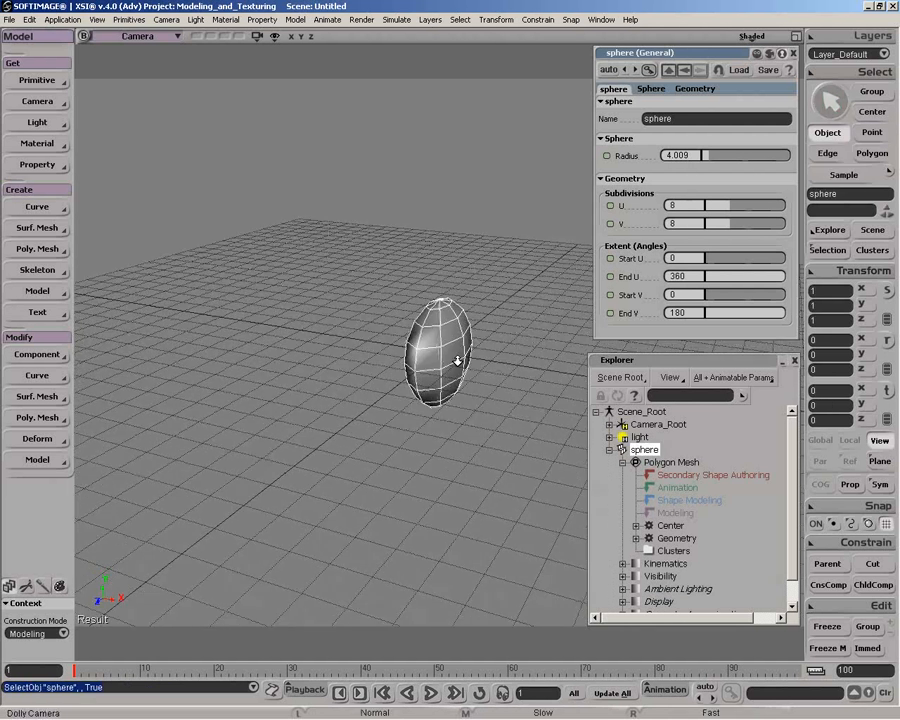
{"action": "middle_click_drag", "start_coordinate": [466, 352], "coordinate": [424, 446]}
{"action": "key", "text": "ctrl+shift+a"}
{"action": "left_click", "coordinate": [38, 81]}
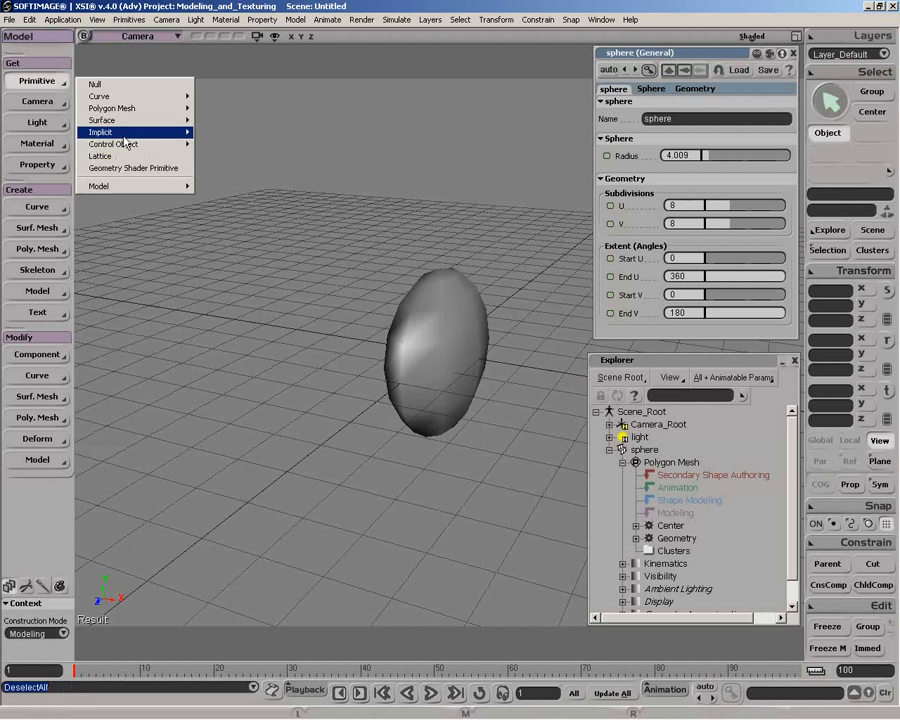
{"action": "left_click", "coordinate": [124, 157]}
{"action": "middle_click_drag", "start_coordinate": [344, 283], "coordinate": [392, 221]}
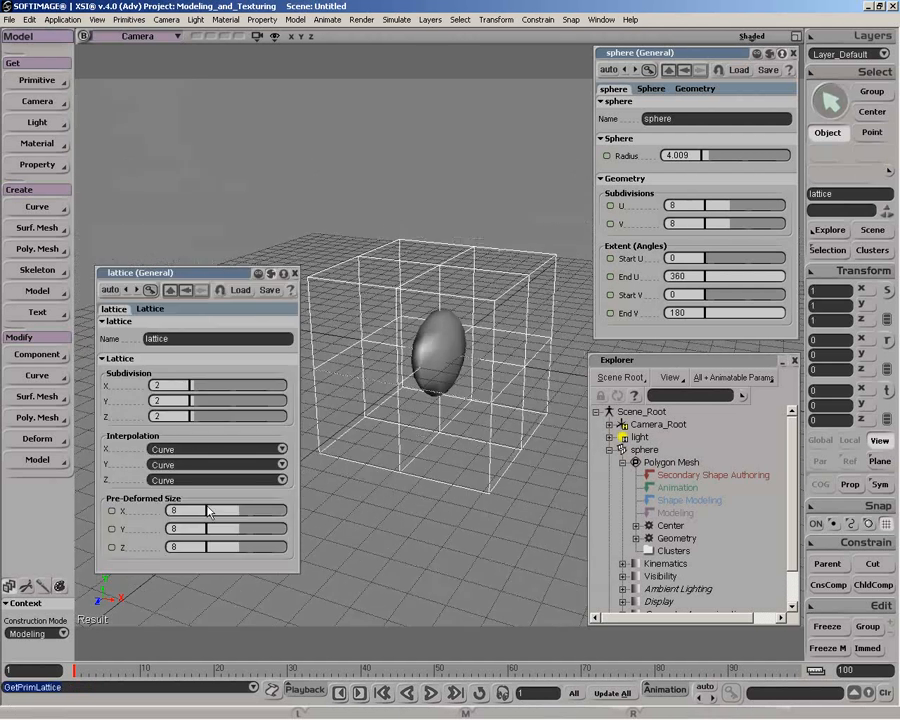
Set the new lattice's pre-deformed size to 1.77 in X, 2.124 in Y and 1.062 in Z
{"action": "left_click_drag", "start_coordinate": [236, 513], "coordinate": [227, 514]}
{"action": "left_click_drag", "start_coordinate": [236, 530], "coordinate": [221, 531]}
{"action": "left_click_drag", "start_coordinate": [236, 547], "coordinate": [216, 518]}
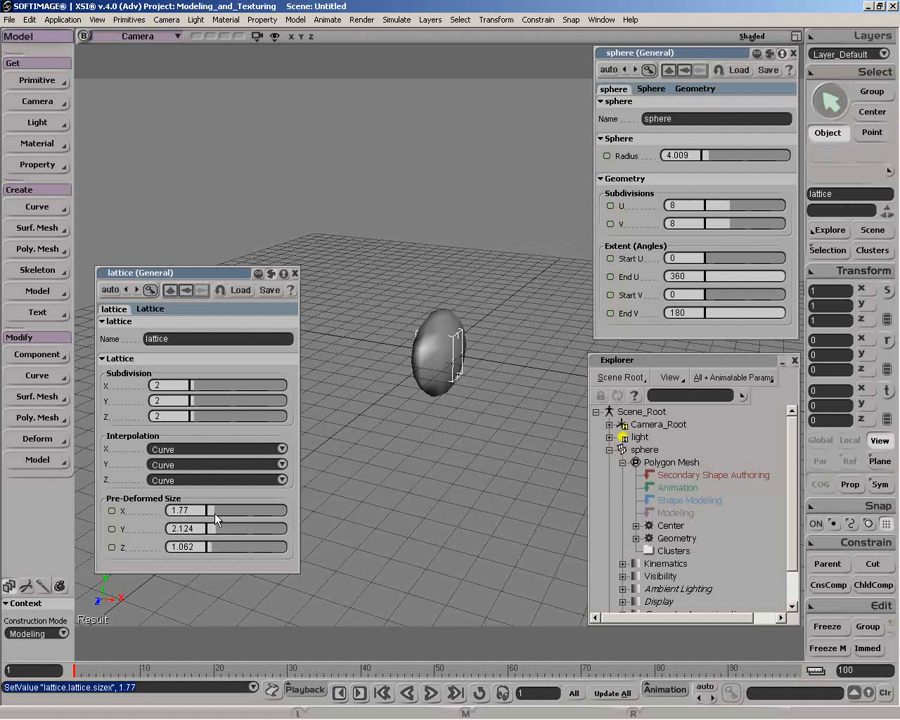
Select the sphere and deform it by the new lattice
{"action": "key", "text": "space"}
{"action": "left_click", "coordinate": [420, 346]}
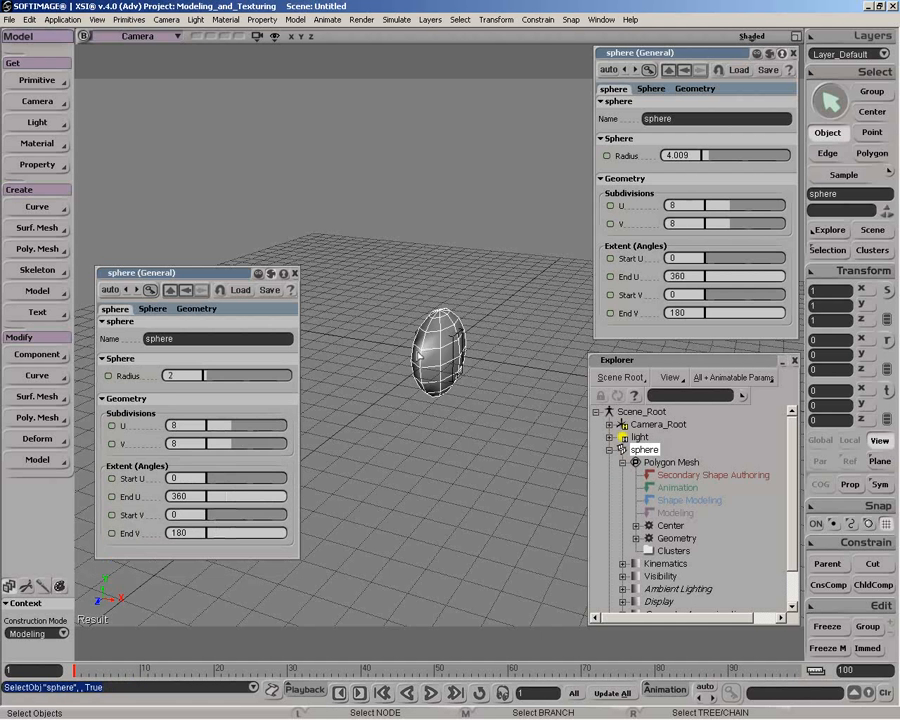
{"action": "left_click", "coordinate": [37, 438]}
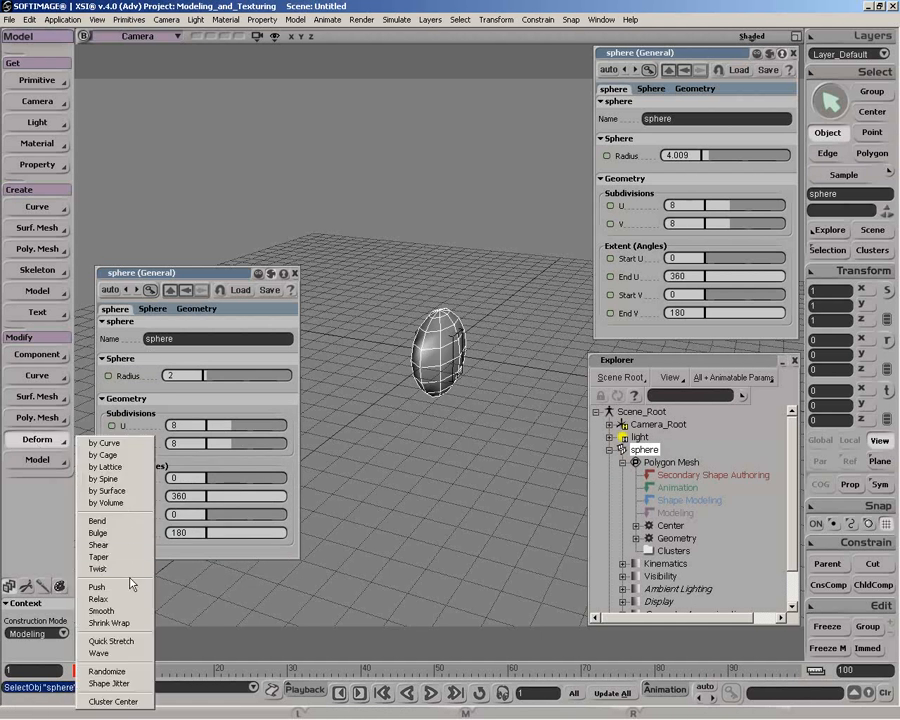
{"action": "left_click", "coordinate": [80, 341]}
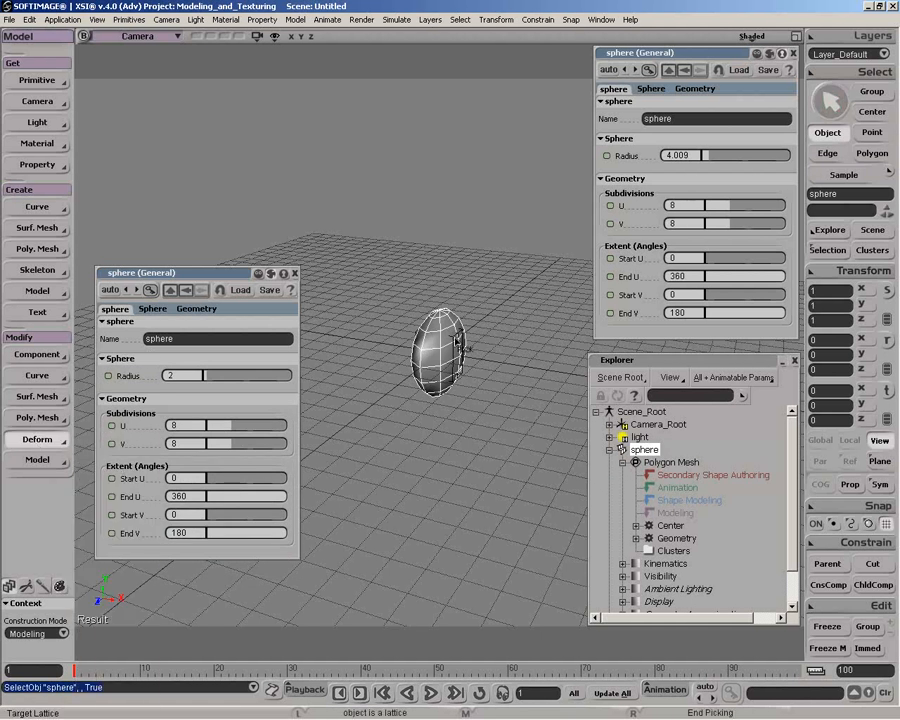
{"action": "left_click", "coordinate": [512, 325]}
Set the lattice operator's scope to Falloff relative to Lattice's BBox and keep its scaling mode at Treat Scaling as Deformation
{"action": "left_click", "coordinate": [255, 352]}
{"action": "left_click", "coordinate": [210, 342]}
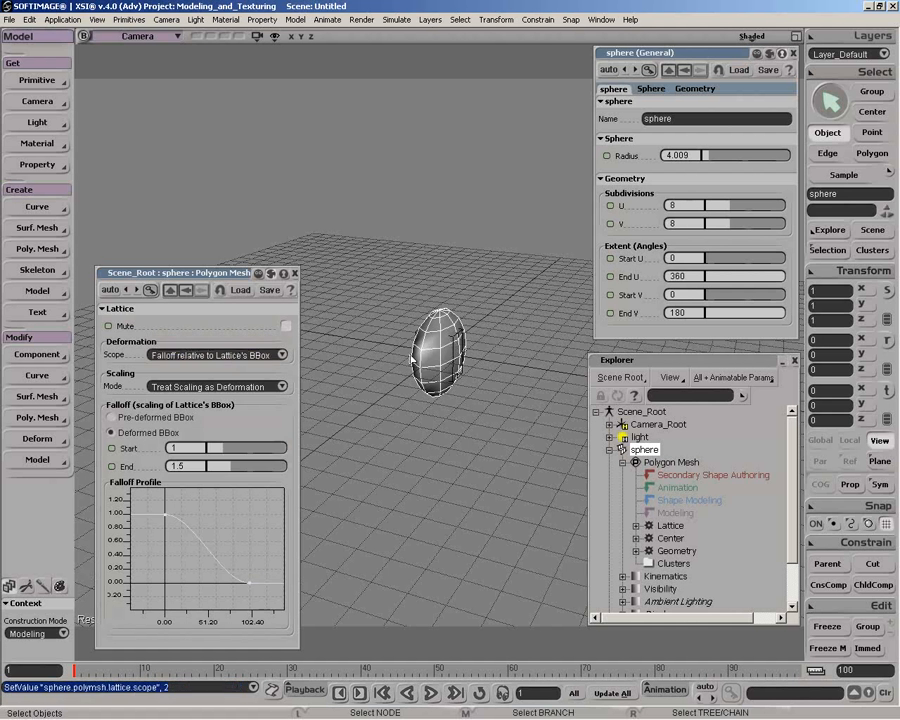
{"action": "left_click", "coordinate": [258, 383]}
{"action": "left_click", "coordinate": [246, 386]}
Scale the lattice uniformly to about 1.49 and raise it to about 0.24 in Y
{"action": "left_click", "coordinate": [456, 340]}
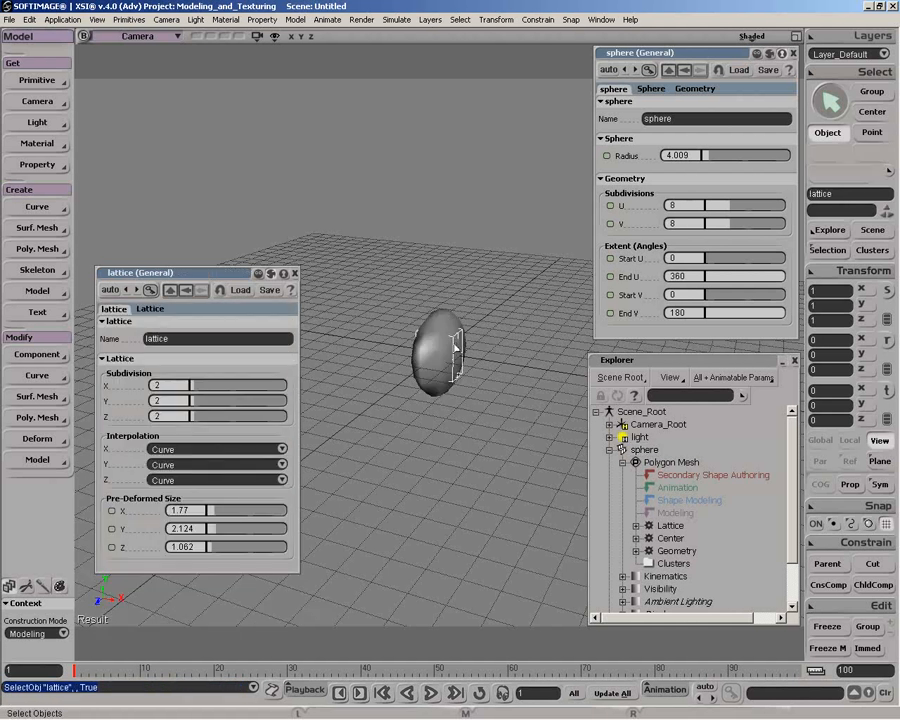
{"action": "key", "text": "x"}
{"action": "left_click_drag", "start_coordinate": [448, 352], "coordinate": [486, 300]}
{"action": "key", "text": "v"}
{"action": "mouse_move", "coordinate": [452, 360]}
{"action": "left_mouse_down"}
{"action": "mouse_move", "coordinate": [456, 272]}
{"action": "mouse_move", "coordinate": [455, 362]}
{"action": "mouse_move", "coordinate": [456, 342]}
{"action": "left_mouse_up"}
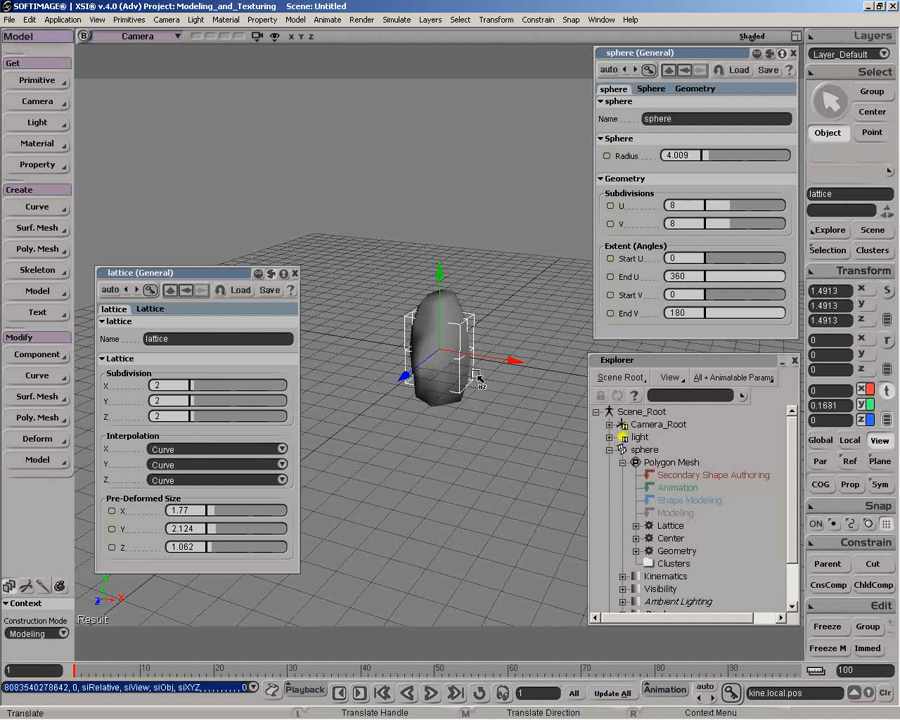
{"action": "left_click", "coordinate": [611, 449]}
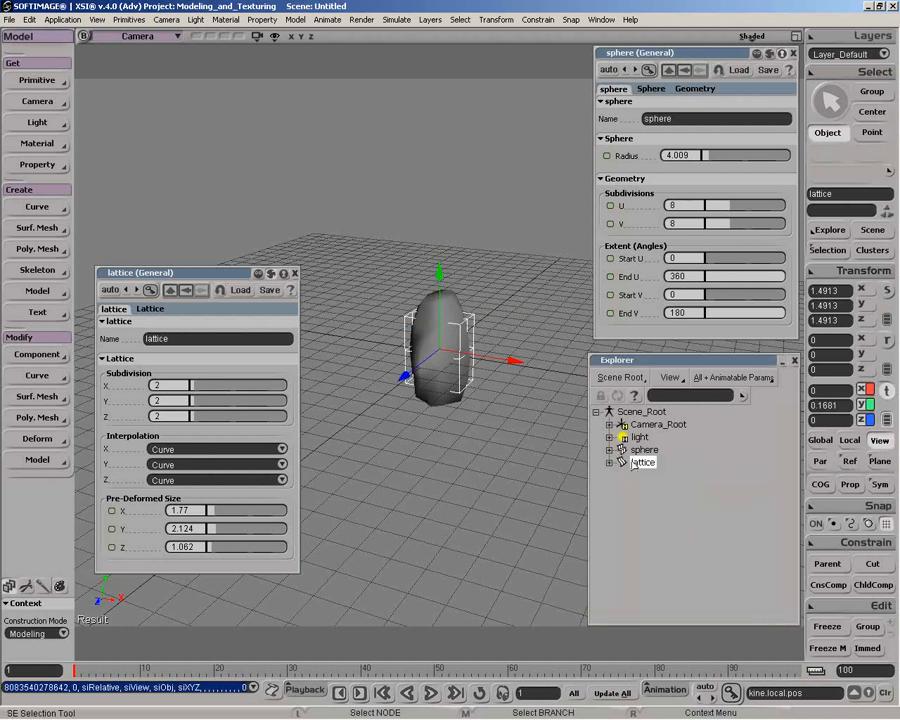
{"action": "key", "text": "v"}
{"action": "mouse_move", "coordinate": [445, 335]}
{"action": "left_mouse_down"}
{"action": "mouse_move", "coordinate": [447, 267]}
{"action": "mouse_move", "coordinate": [447, 458]}
{"action": "mouse_move", "coordinate": [447, 333]}
{"action": "left_mouse_up"}
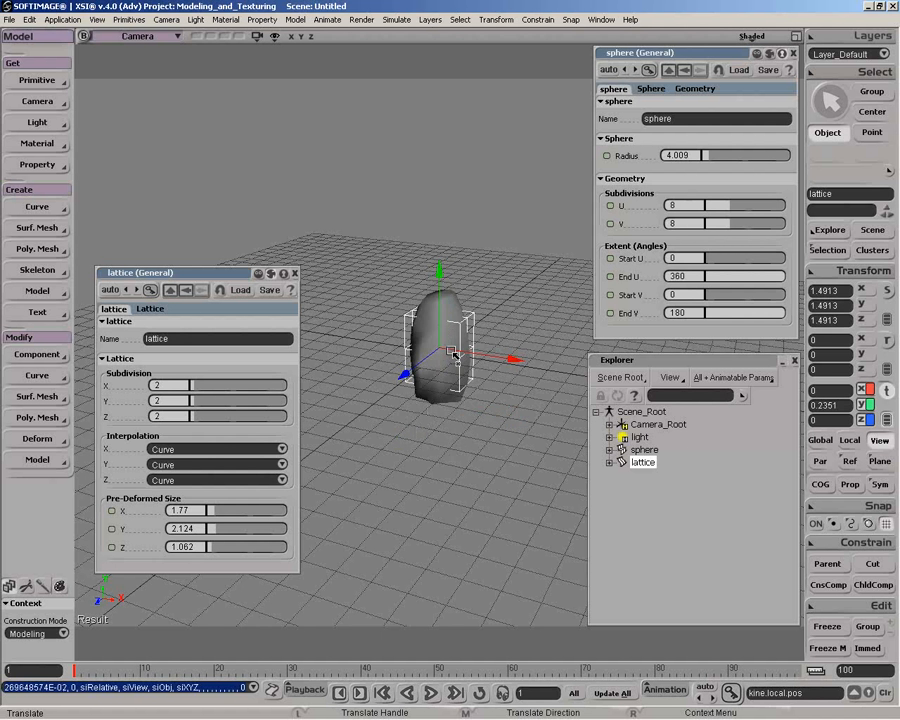
Delete the Lattice operator from the sphere's polygon mesh operator stack
{"action": "left_click", "coordinate": [609, 450]}
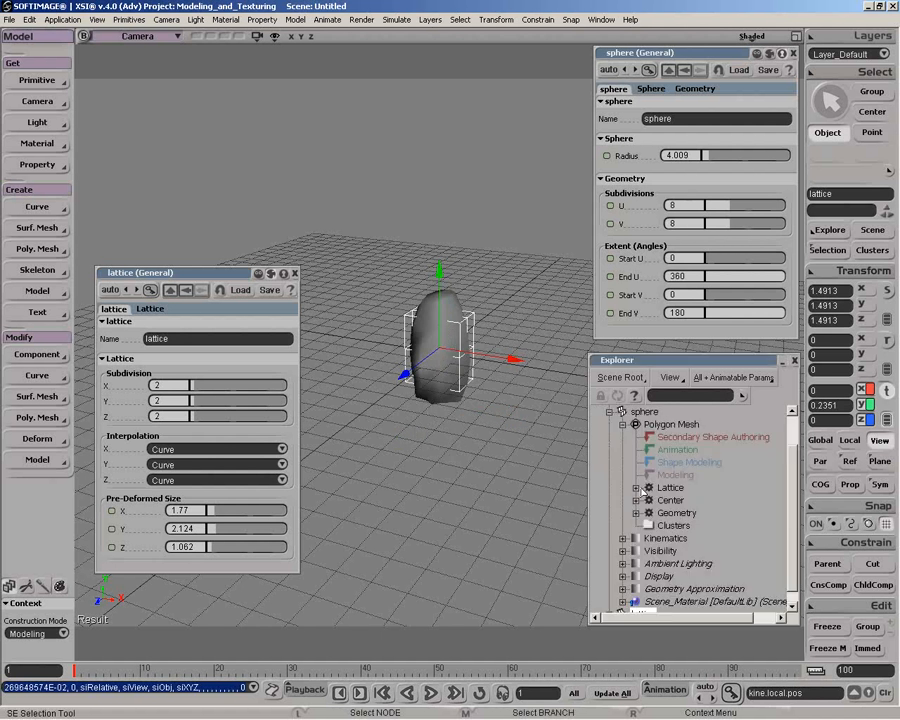
{"action": "left_click", "coordinate": [664, 489]}
{"action": "key", "text": "Delete"}
{"action": "key", "text": "x"}
{"action": "key", "text": "space"}
Select the sphere's points in a vertical strip through its middle and grow the point selection outward
{"action": "left_click", "coordinate": [446, 352]}
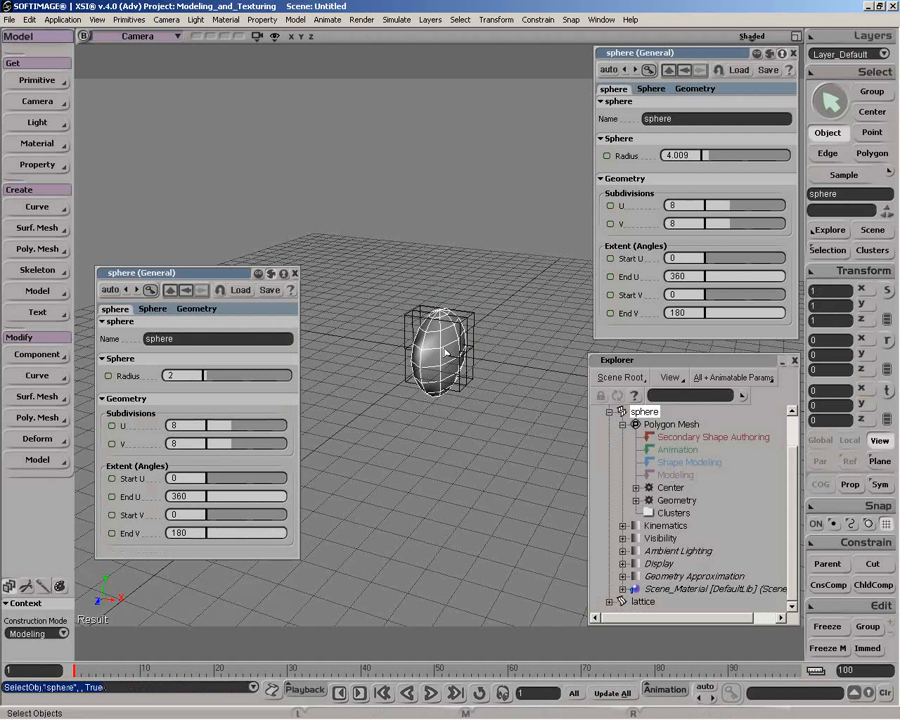
{"action": "key", "text": "f"}
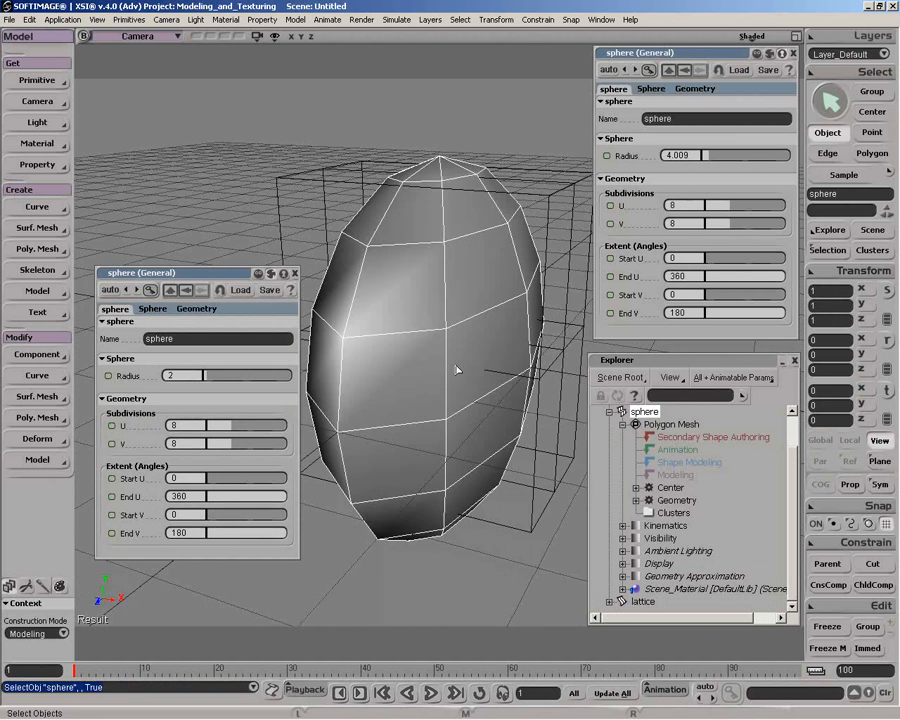
{"action": "scroll", "coordinate": [497, 318], "scroll_direction": "down", "scroll_amount": 3}
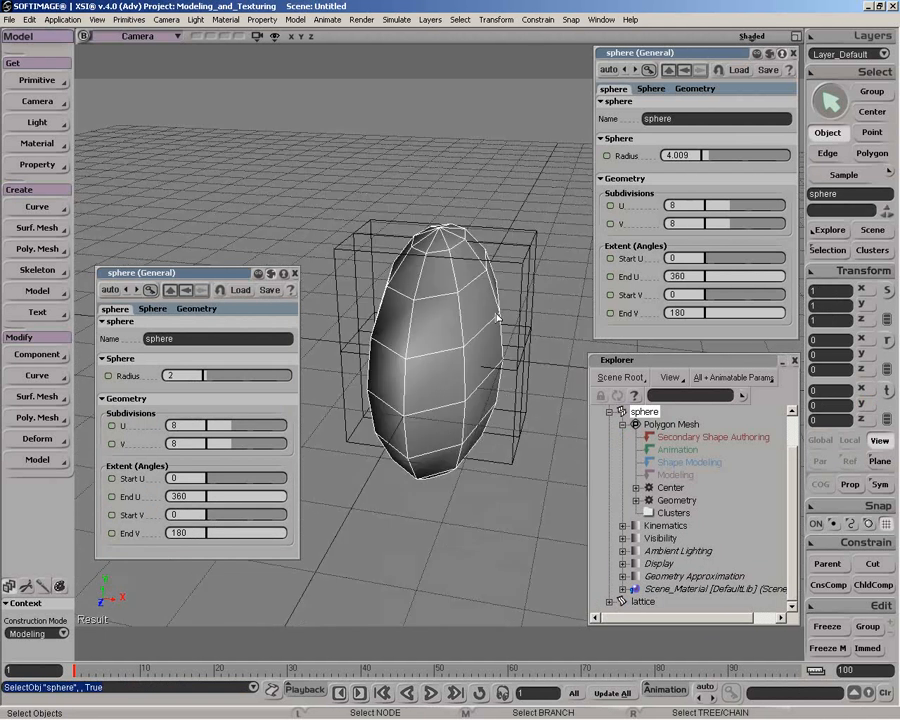
{"action": "right_click_drag", "start_coordinate": [497, 318], "coordinate": [425, 294]}
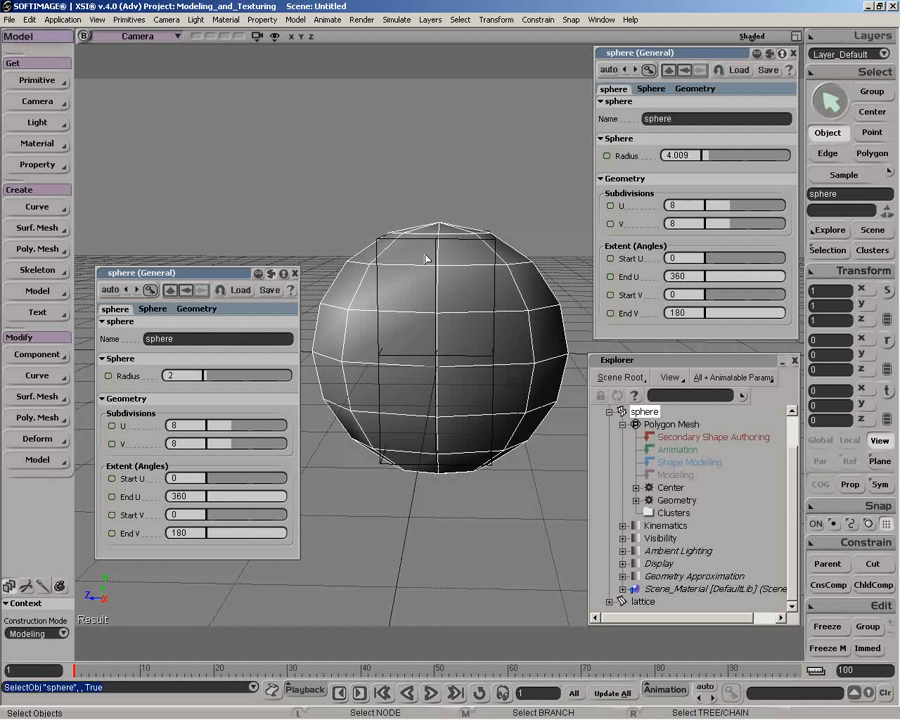
{"action": "key", "text": "t"}
{"action": "left_click_drag", "start_coordinate": [424, 211], "coordinate": [455, 481]}
{"action": "key", "text": "shift+plus"}
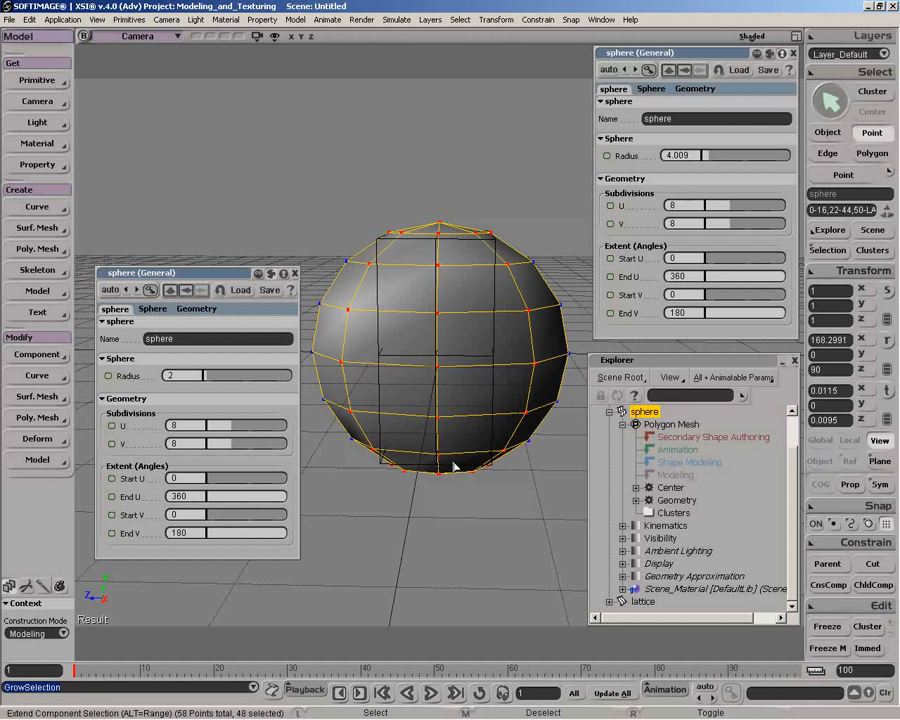
Add a second lattice primitive around the sphere's selected points
{"action": "key", "text": "o"}
{"action": "left_click_drag", "start_coordinate": [453, 466], "coordinate": [505, 401]}
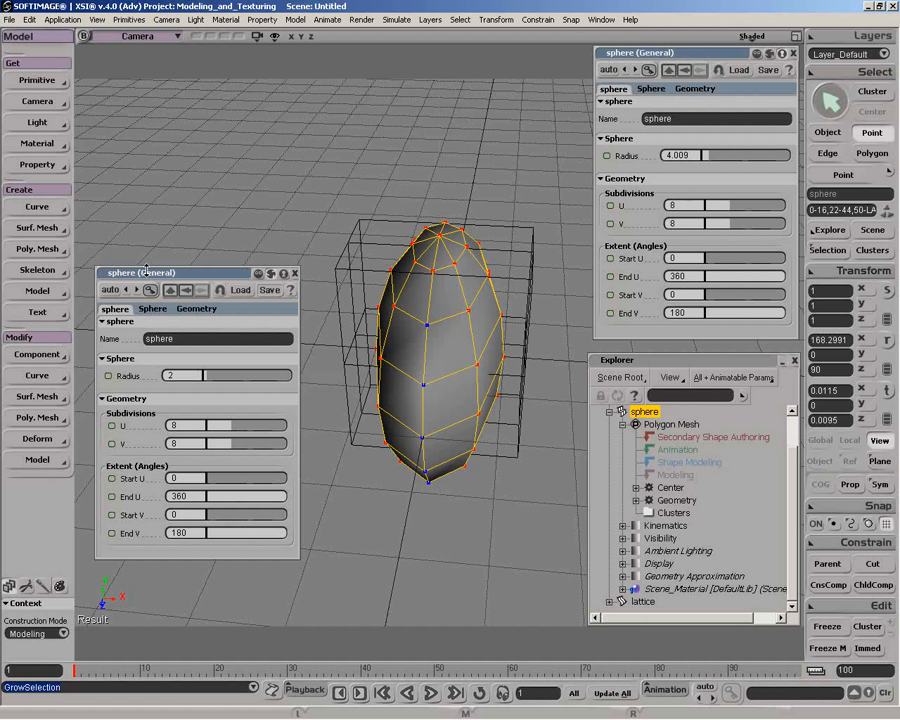
{"action": "left_click", "coordinate": [37, 80]}
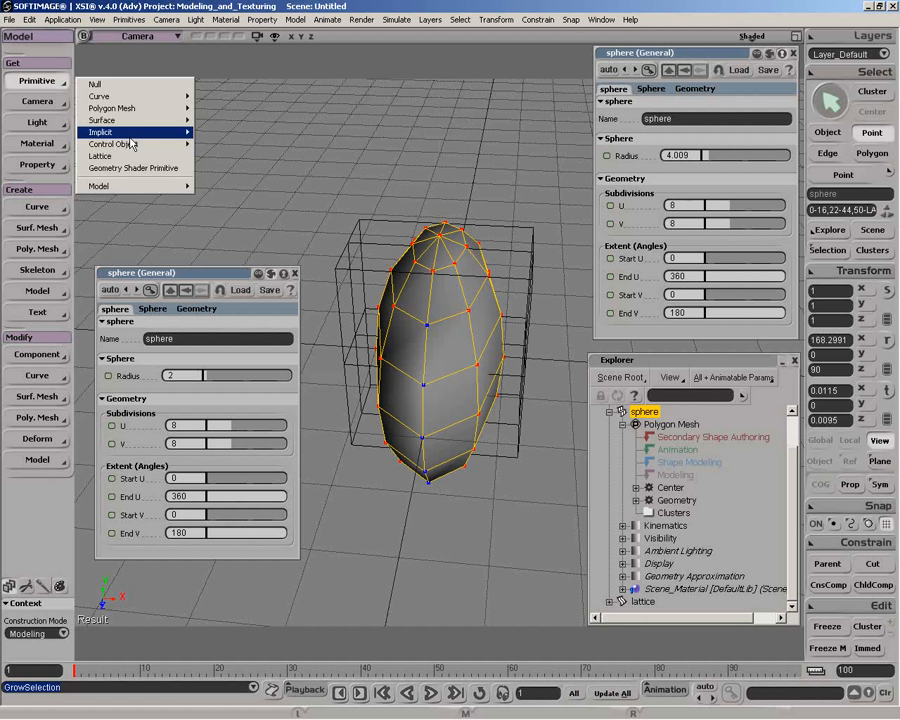
{"action": "left_click", "coordinate": [128, 156]}
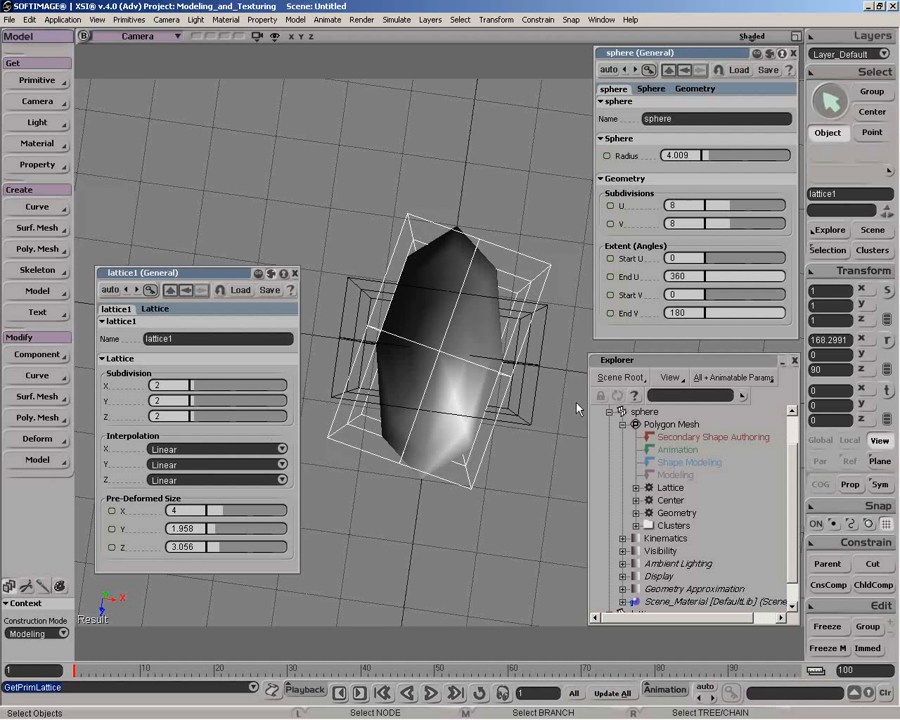
Try rotating the new lattice about its local X axis, to about 108 and about 180 degrees, and undo the rotation
{"action": "key", "text": "c"}
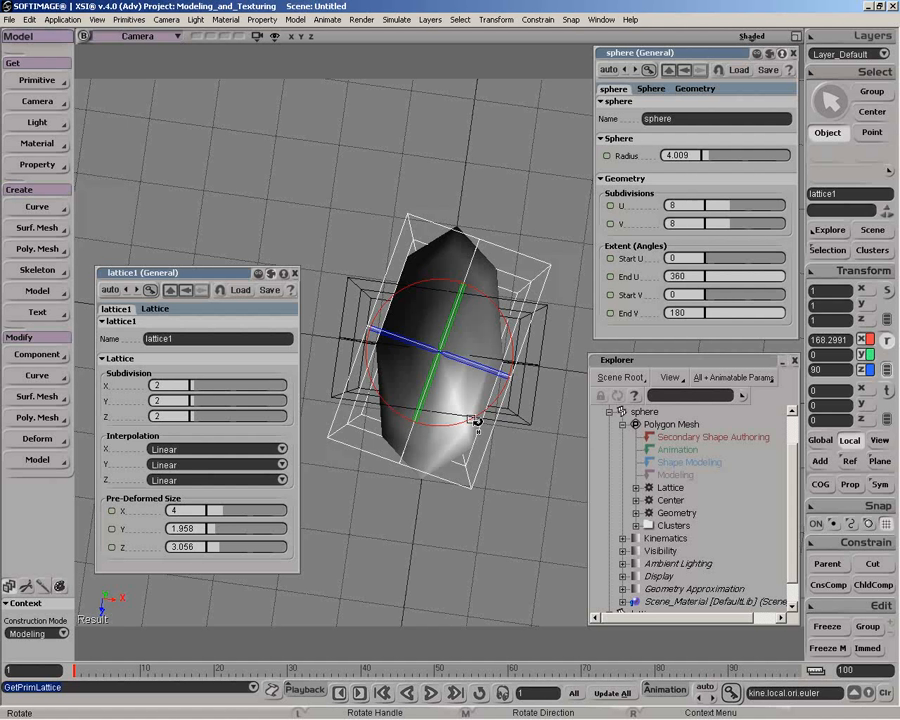
{"action": "left_click_drag", "start_coordinate": [476, 423], "coordinate": [388, 425]}
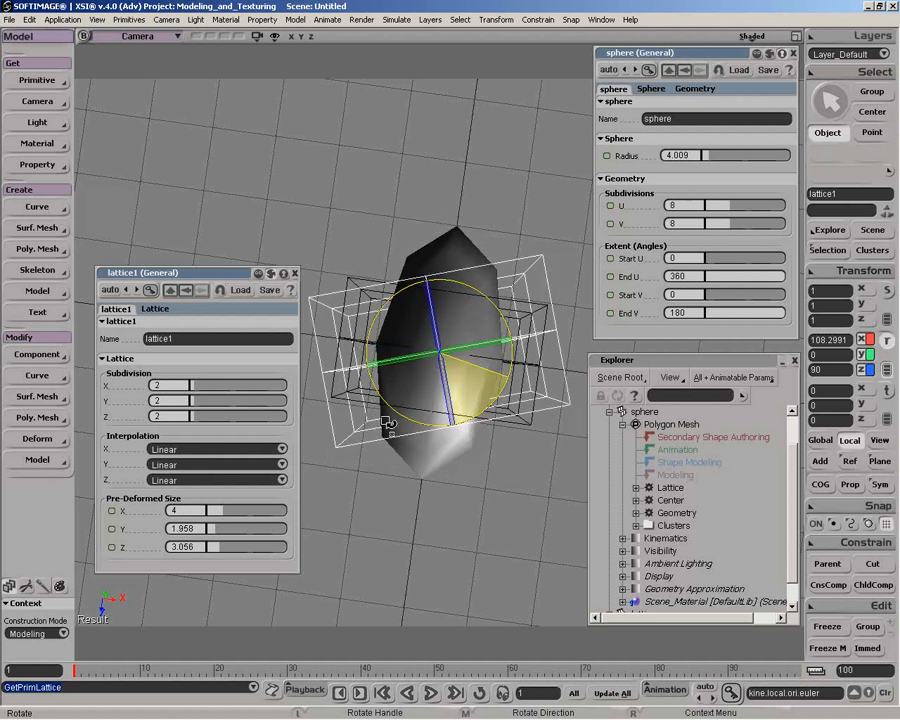
{"action": "left_click_drag", "start_coordinate": [388, 425], "coordinate": [482, 412]}
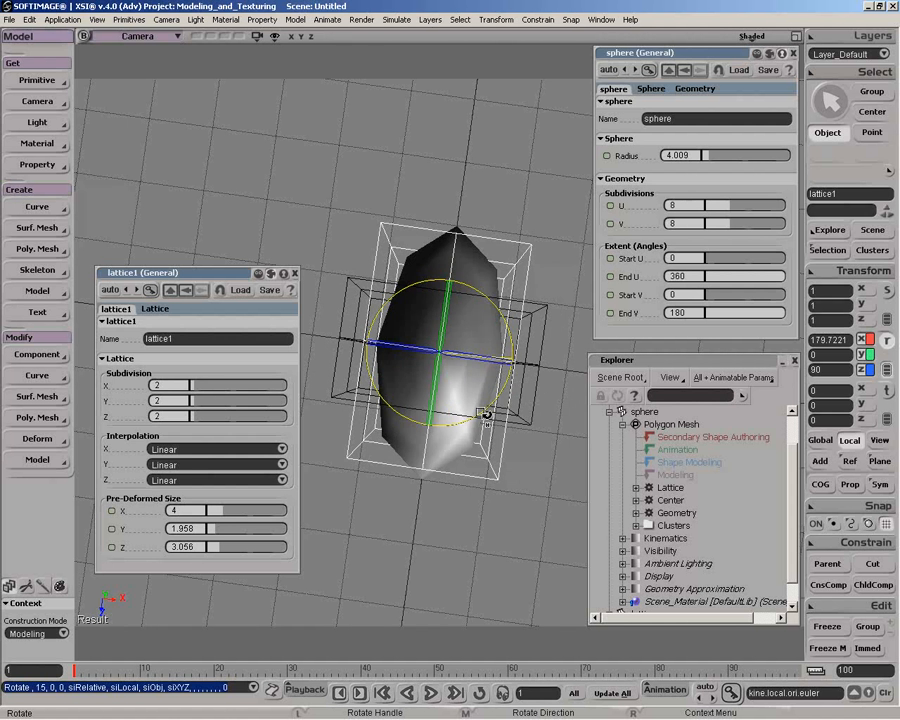
{"action": "key", "text": "ctrl+z"}
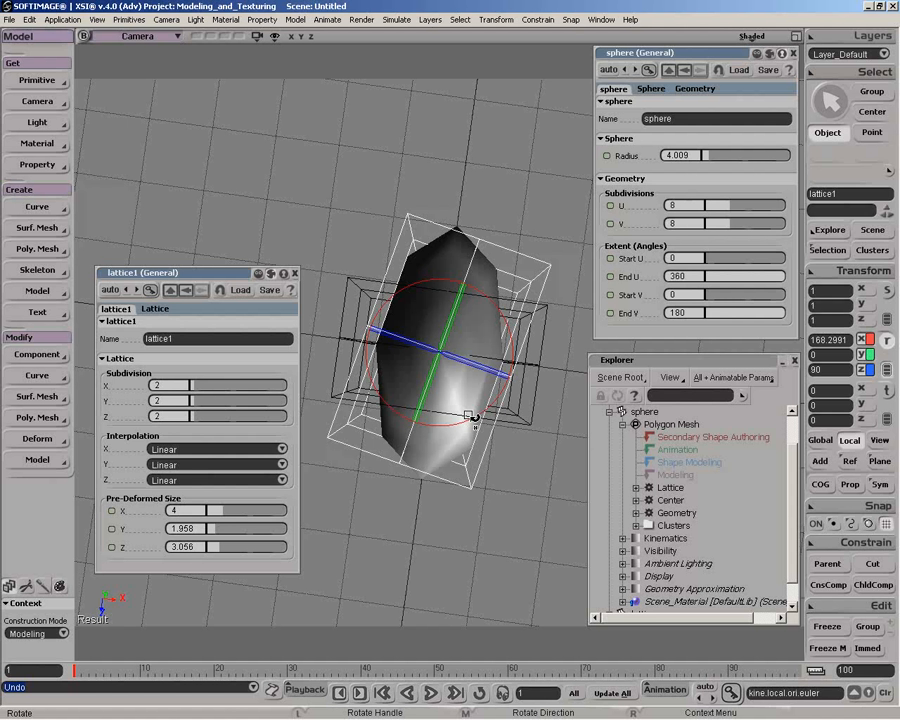
Rotate the new lattice about its local X axis to about 179.6 degrees
{"action": "key", "text": "t"}
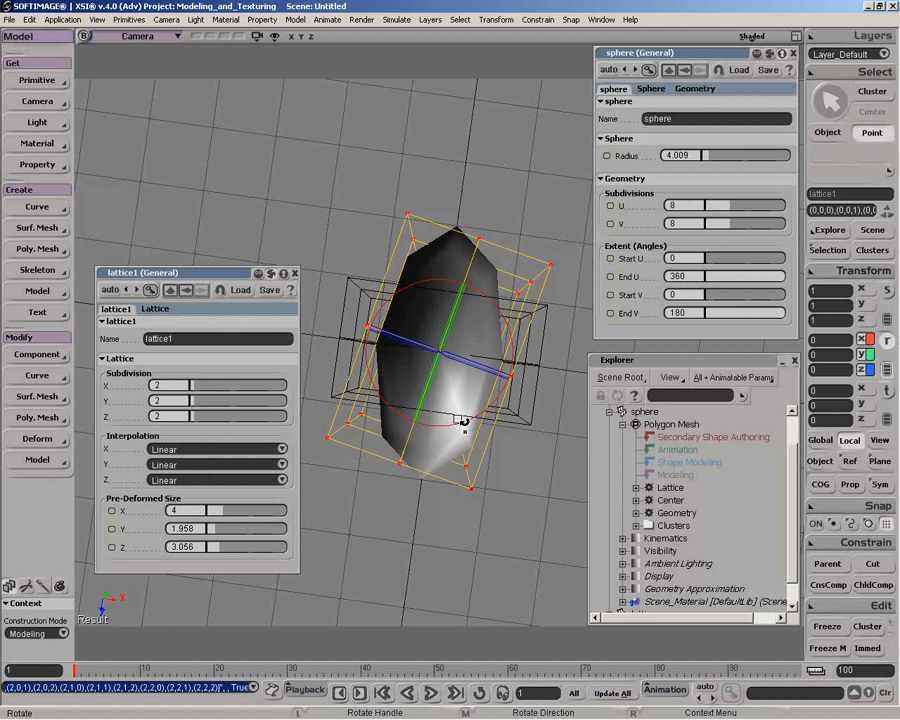
{"action": "left_click_drag", "start_coordinate": [462, 421], "coordinate": [443, 383]}
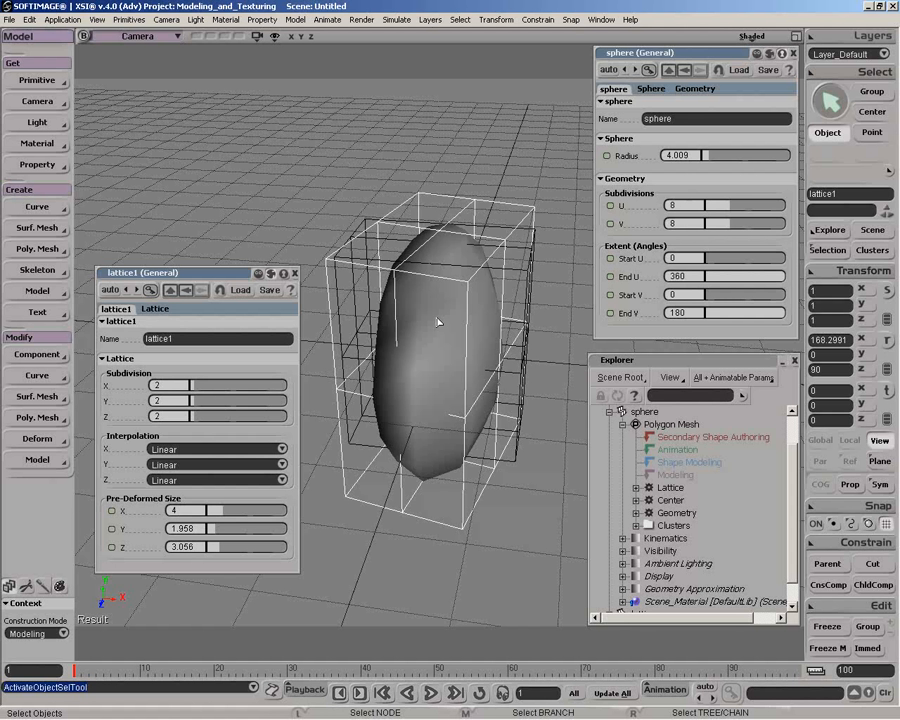
{"action": "key", "text": "c"}
{"action": "left_click_drag", "start_coordinate": [463, 389], "coordinate": [485, 395]}
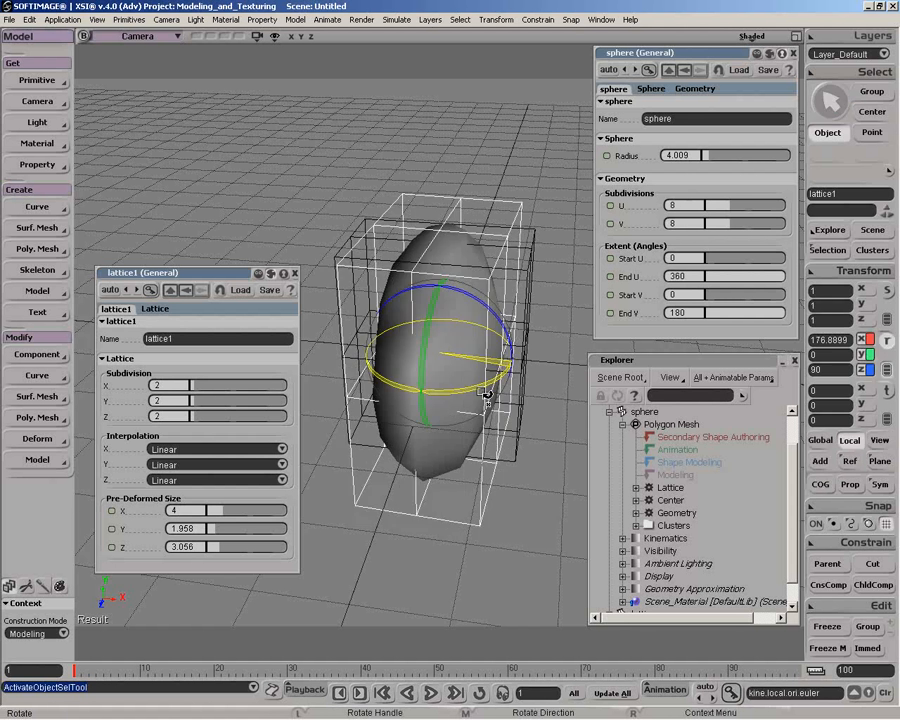
{"action": "left_click_drag", "start_coordinate": [486, 396], "coordinate": [478, 378]}
{"action": "key", "text": "space"}
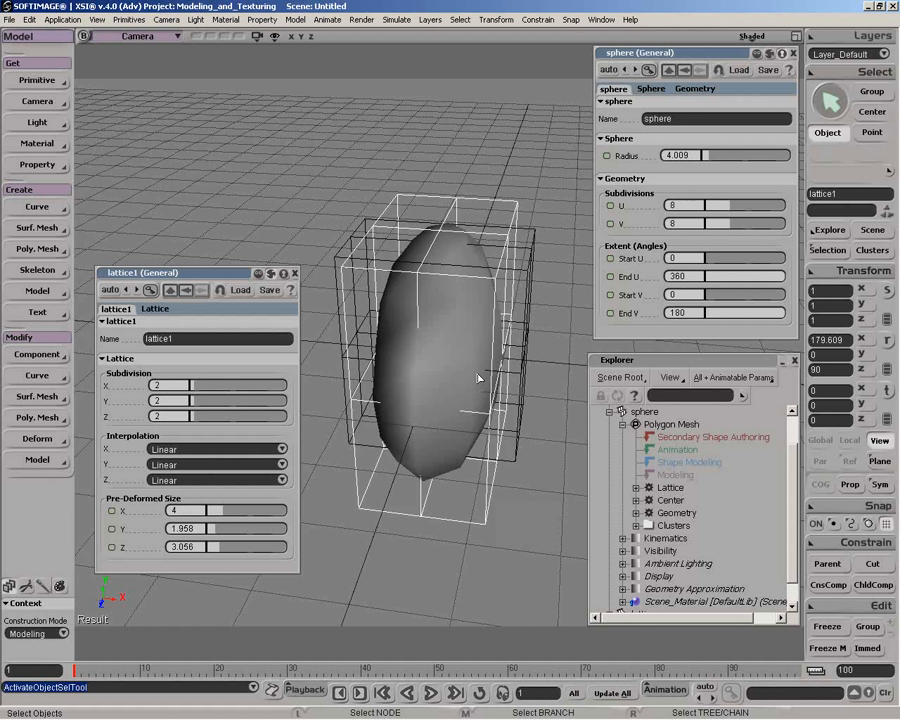
Select the upper and middle points of the second lattice and delete that lattice from the scene
{"action": "key", "text": "t"}
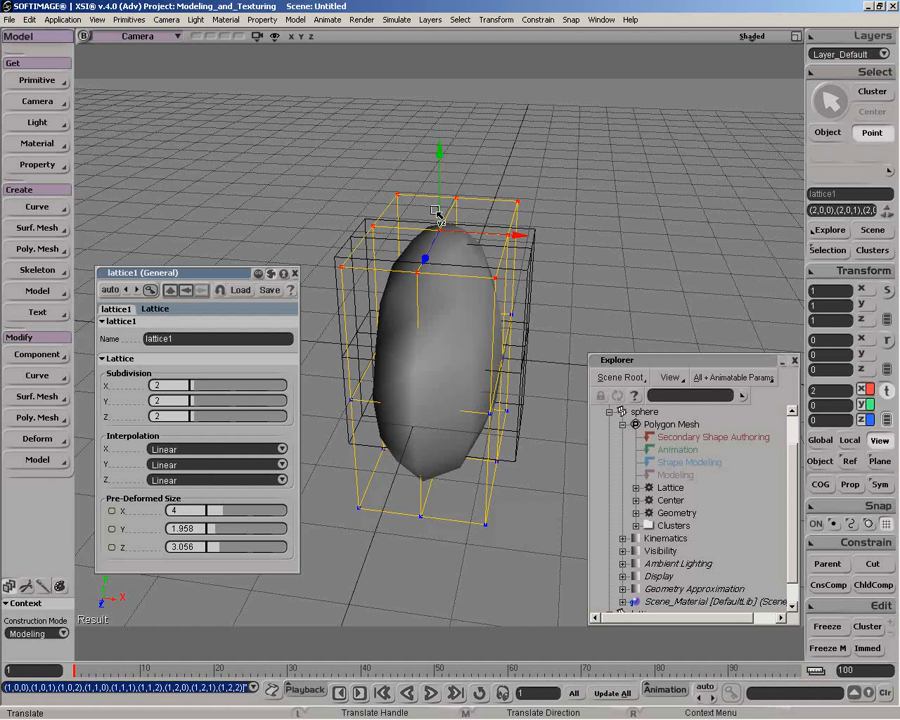
{"action": "key", "text": "Delete"}
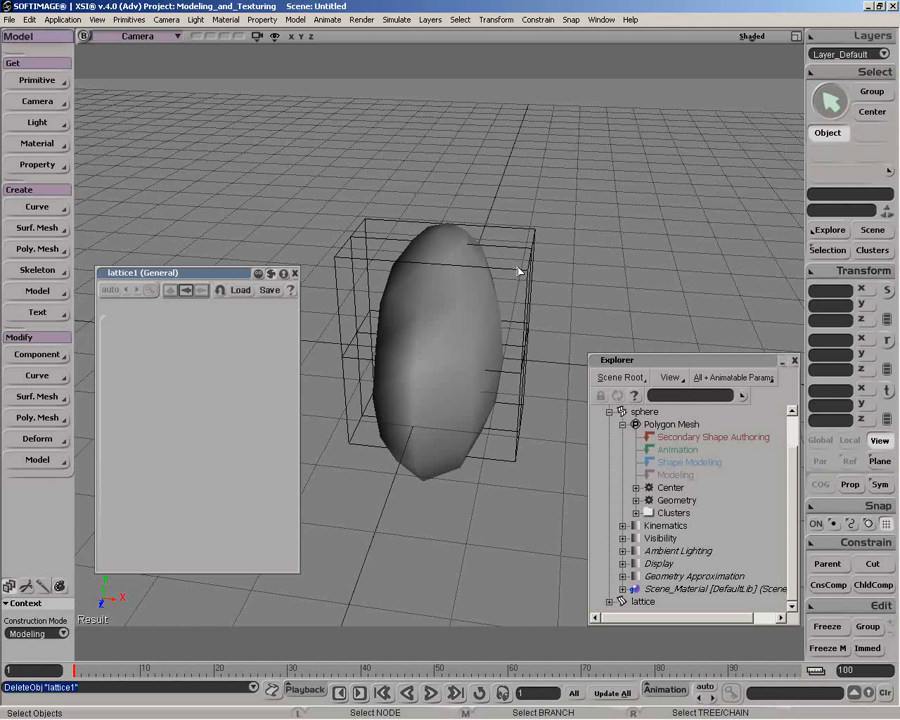
Deform the sphere's selected points with the original lattice, using the scope Falloff relative to Lattice's BBox
{"action": "left_click", "coordinate": [442, 298]}
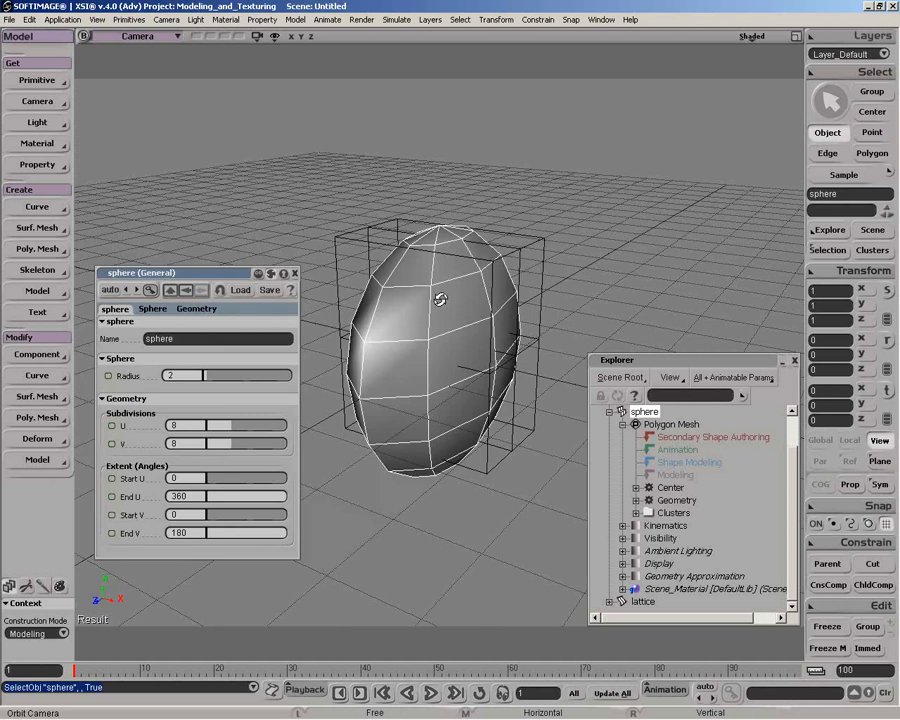
{"action": "key", "text": "t"}
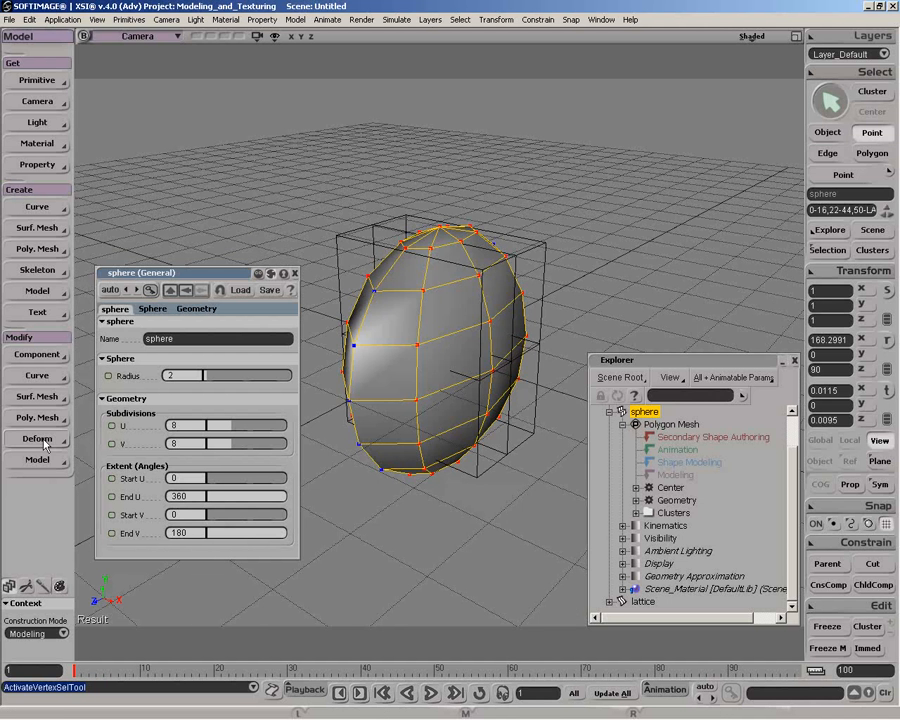
{"action": "left_click", "coordinate": [44, 444]}
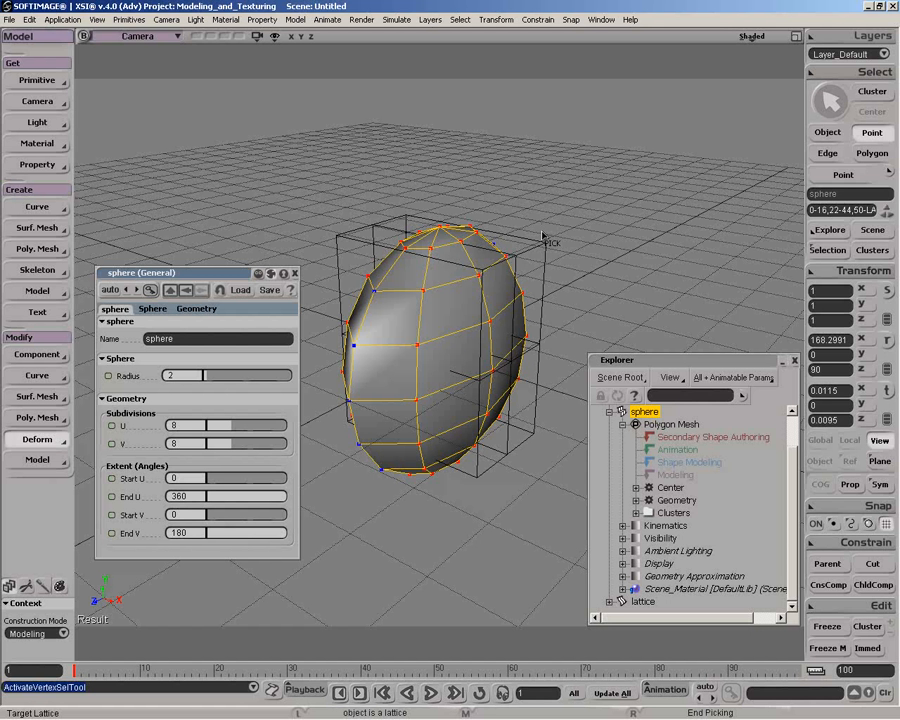
{"action": "left_click", "coordinate": [543, 238]}
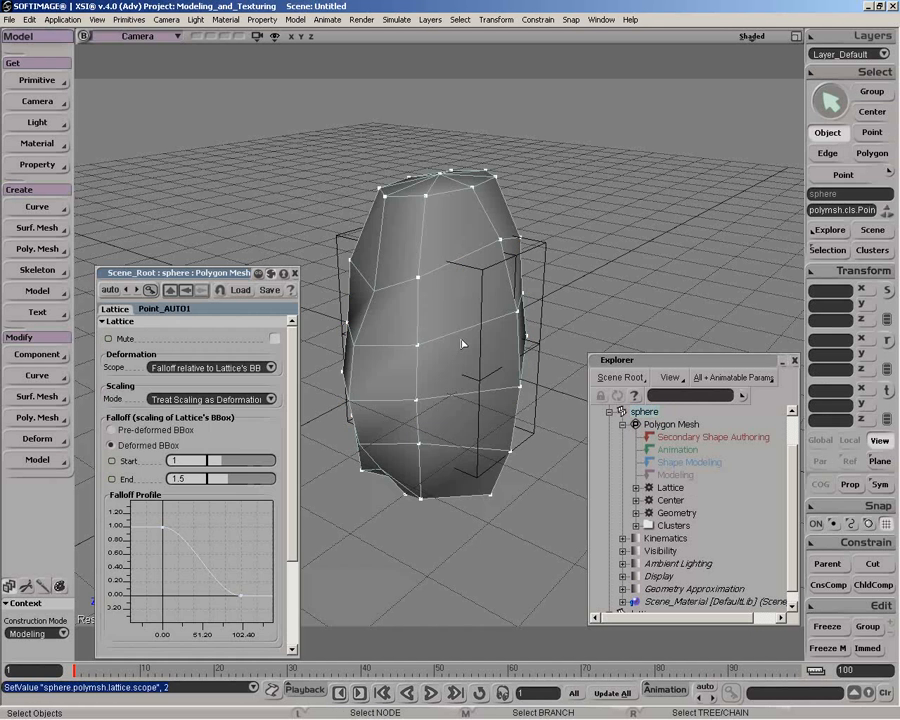
Base the lattice falloff on the Pre-deformed BBox, trying No Scaling before restoring the Treat Scaling as Deformation mode
{"action": "middle_click_drag", "start_coordinate": [461, 343], "coordinate": [482, 330]}
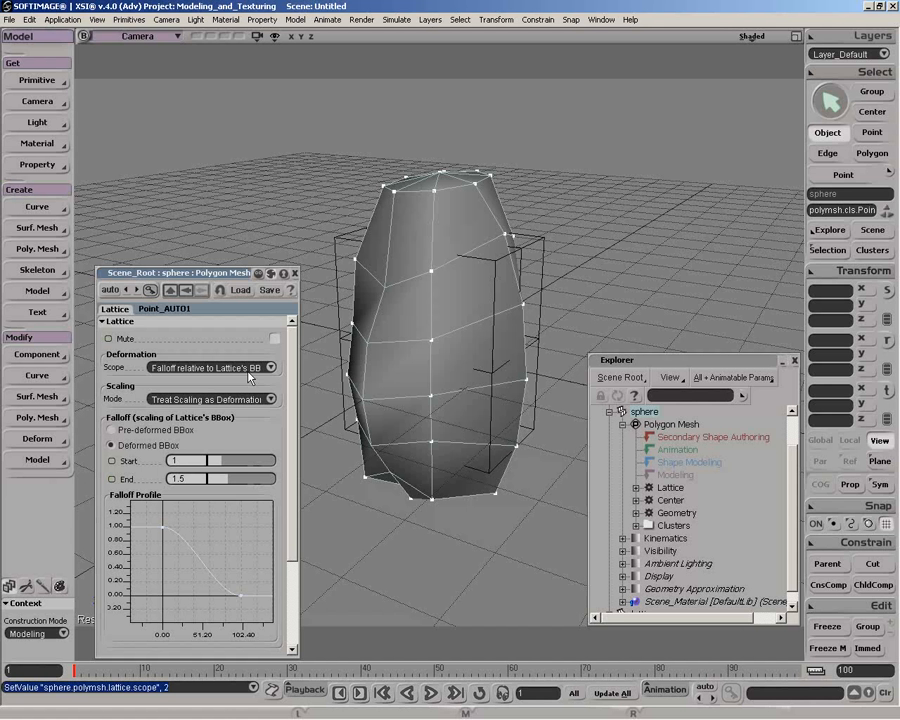
{"action": "left_click", "coordinate": [214, 399]}
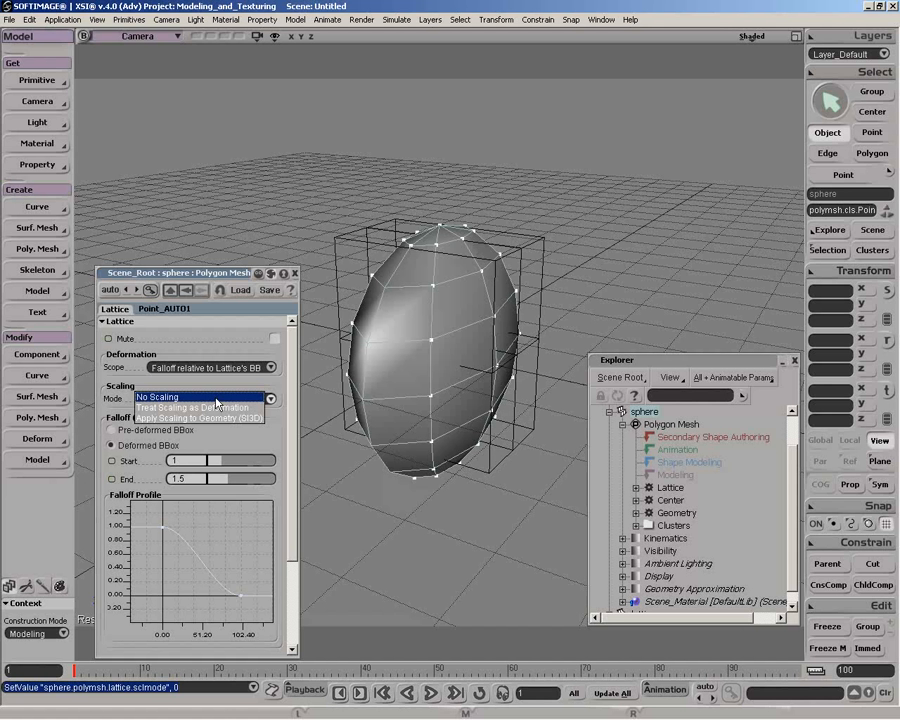
{"action": "left_click", "coordinate": [200, 397]}
{"action": "left_click", "coordinate": [140, 429]}
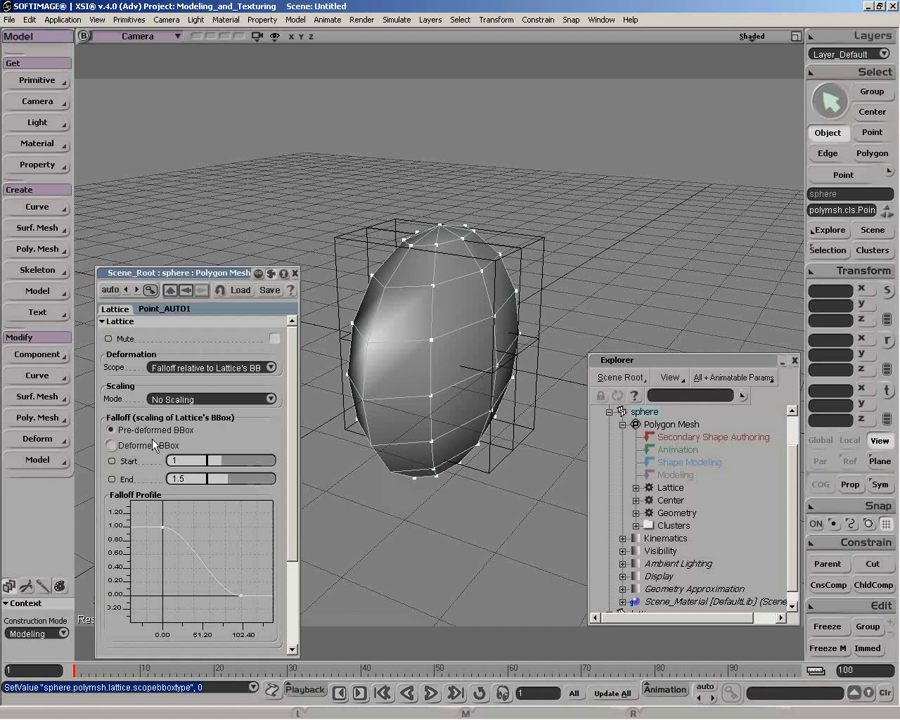
{"action": "left_click", "coordinate": [230, 398]}
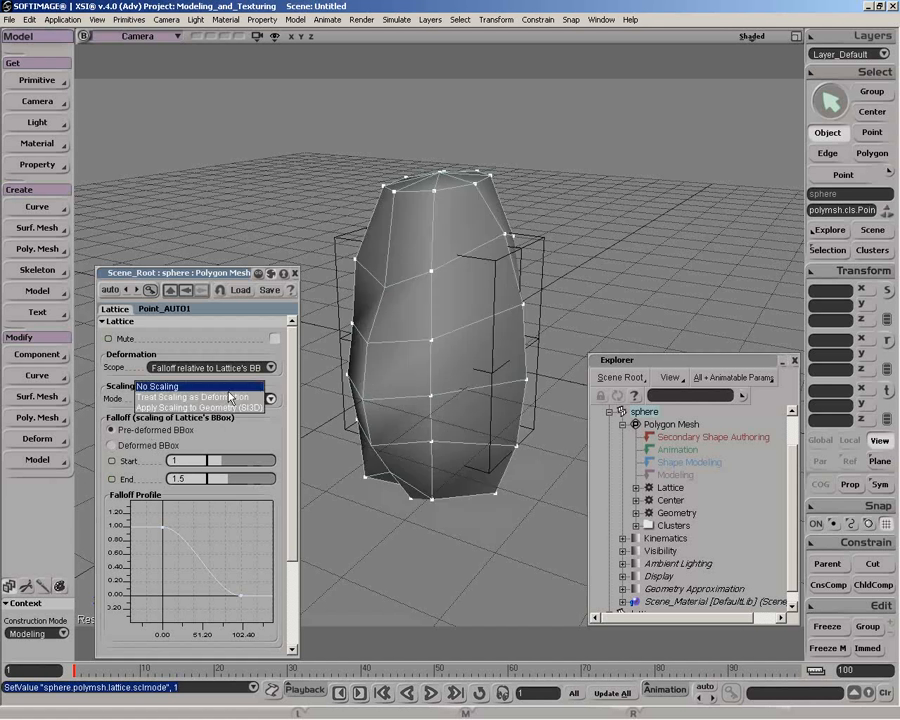